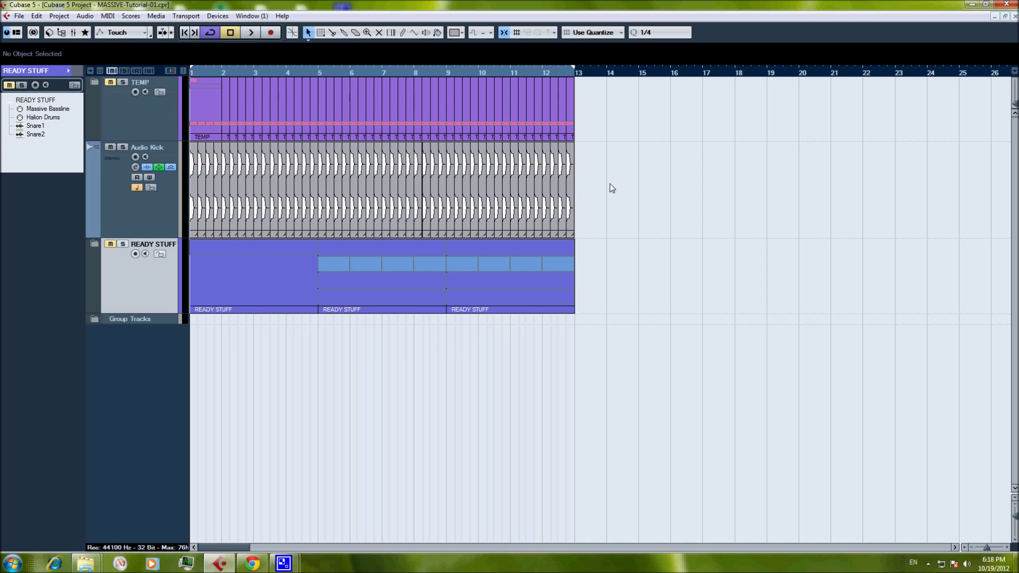
Zoom the arrangement to bars 1–16 and play the Audio Kick and READY STUFF events from the start.
left_click_drag(987, 550, 987, 550)
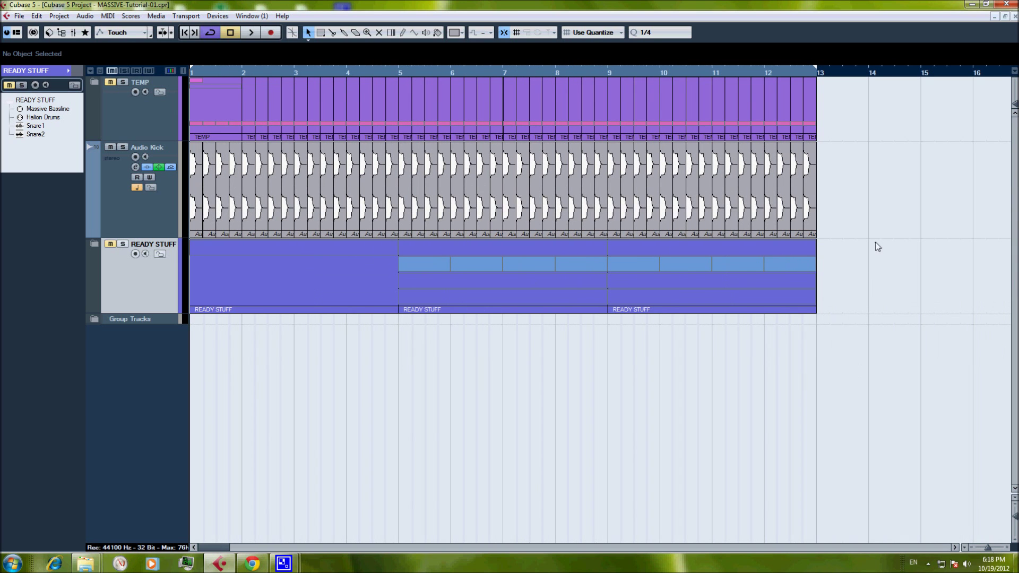
left_click_drag(876, 243, 196, 144)
key("space")
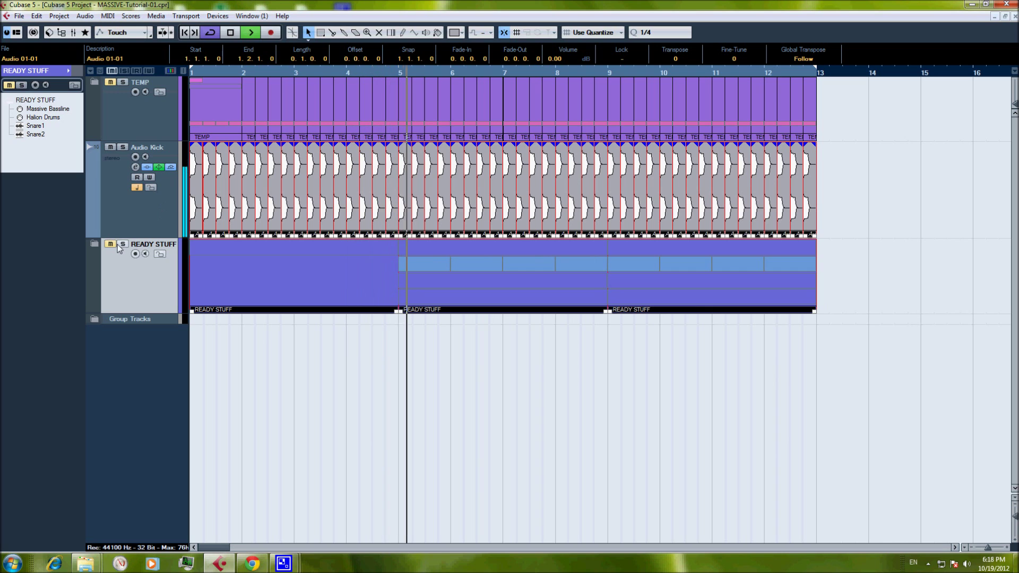
key("space")
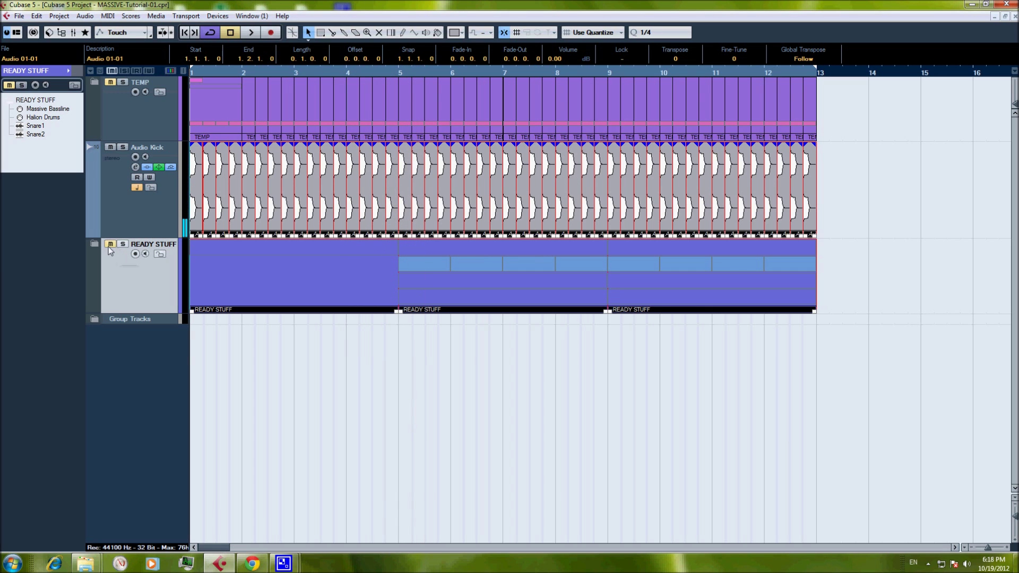
Expand READY STUFF to show Massive Bassline, Halion Drums, Snare1 and Snare2, and play them with the kick.
left_click(95, 244)
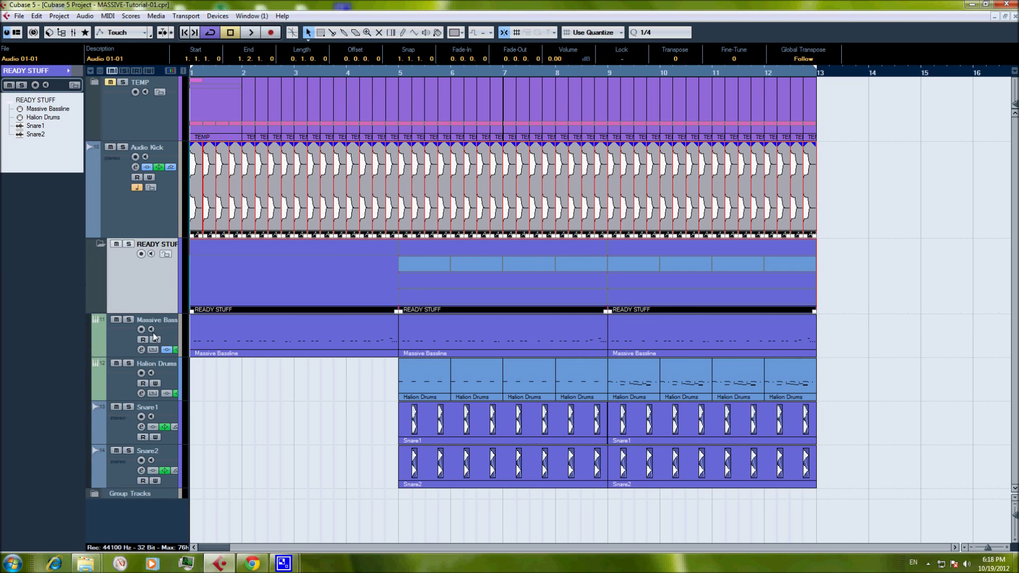
key("space")
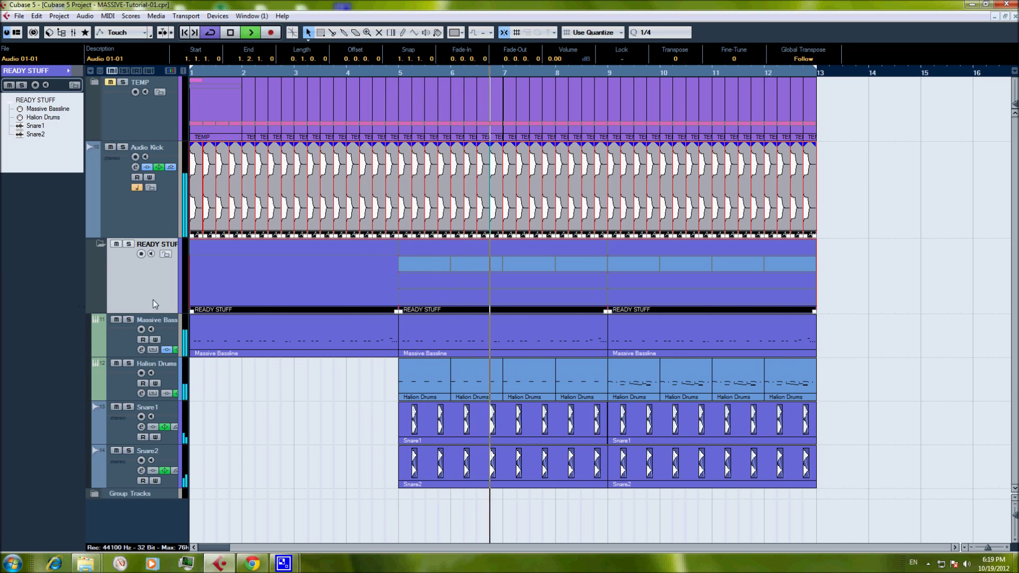
left_click(230, 366)
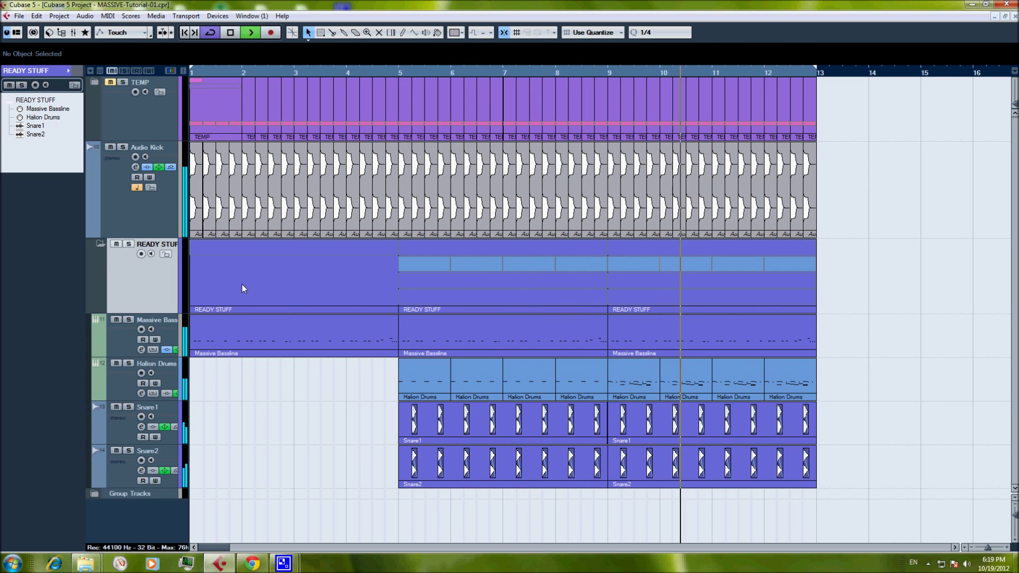
key("space")
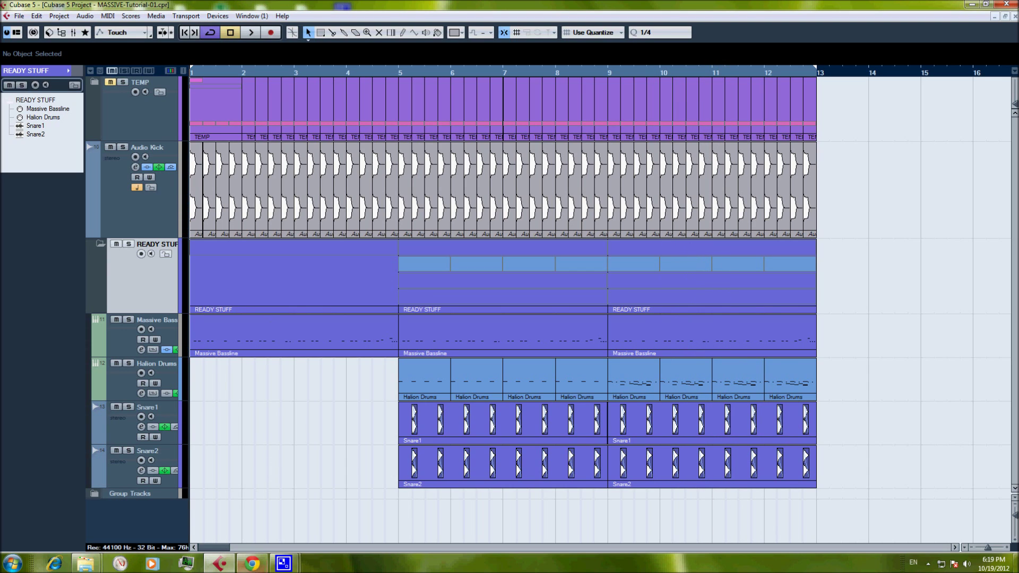
Go to the SoundCloud spotlight page in Chrome and view the Dabas Project artwork enlarged.
left_click(248, 564)
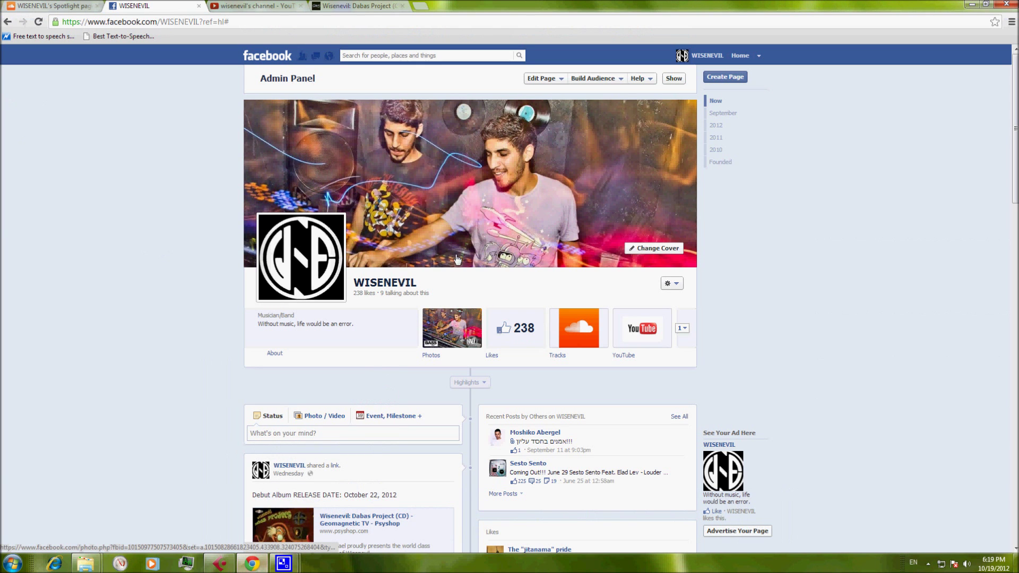
left_click(50, 6)
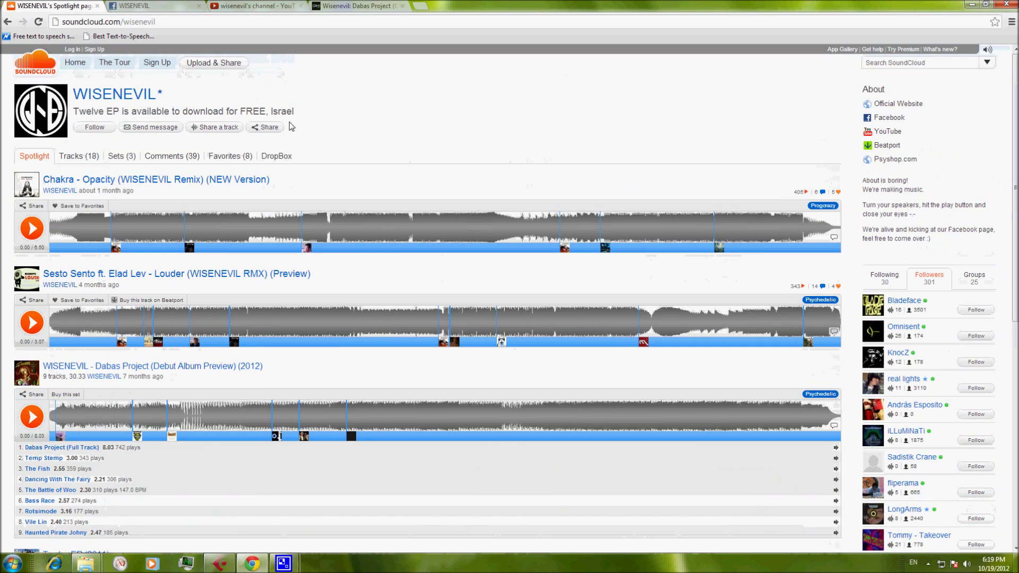
scroll(257, 160, "up", 1)
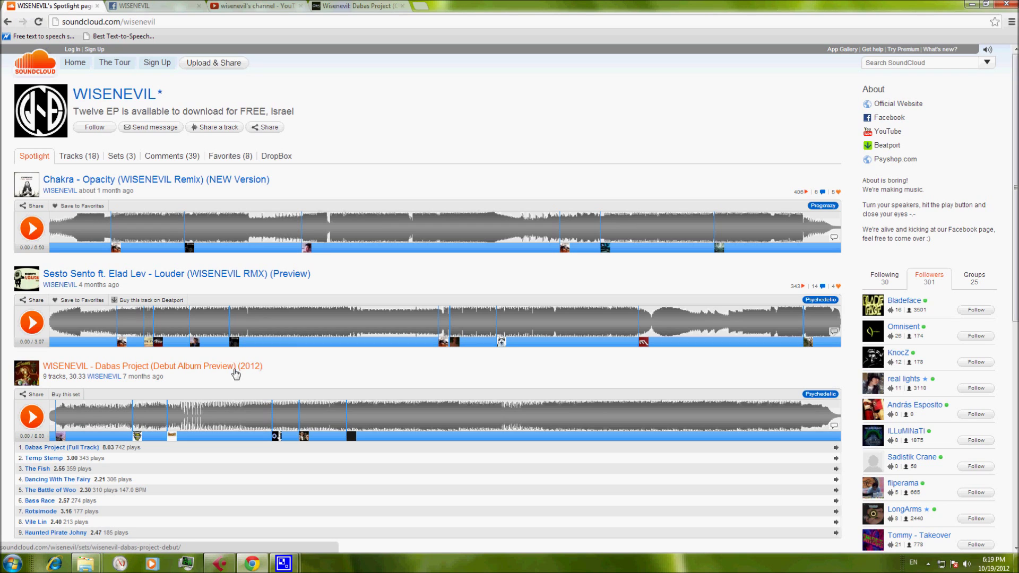
left_click(35, 373)
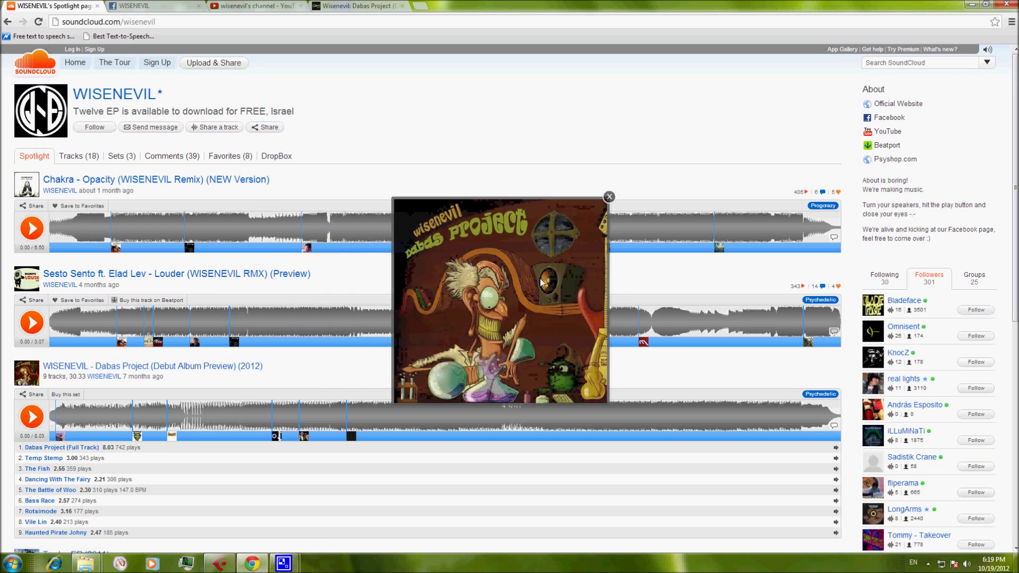
left_click(609, 196)
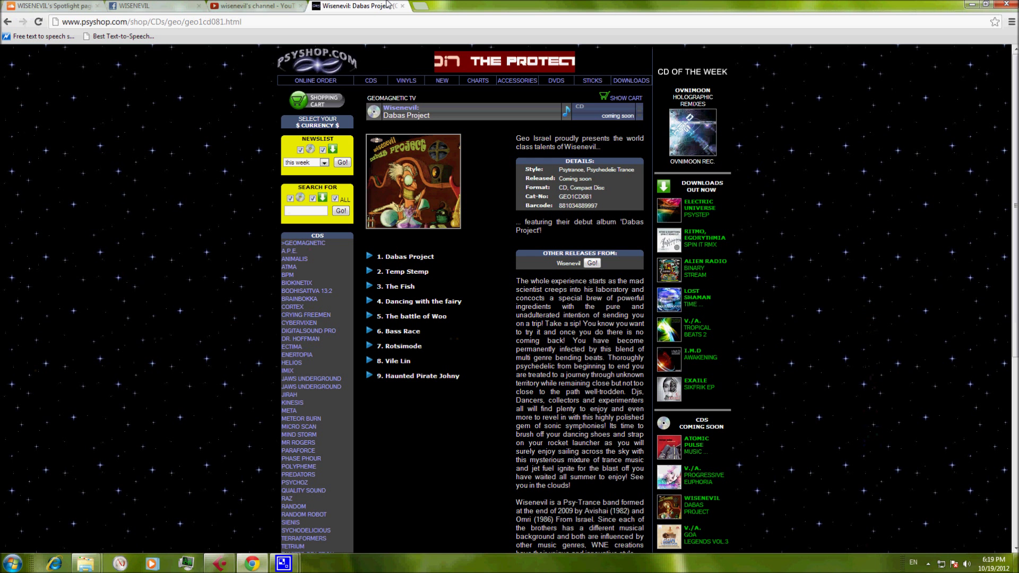
Look over the Psyshop Dabas Project CD page, then go to the wisenevil YouTube channel.
left_click(382, 6)
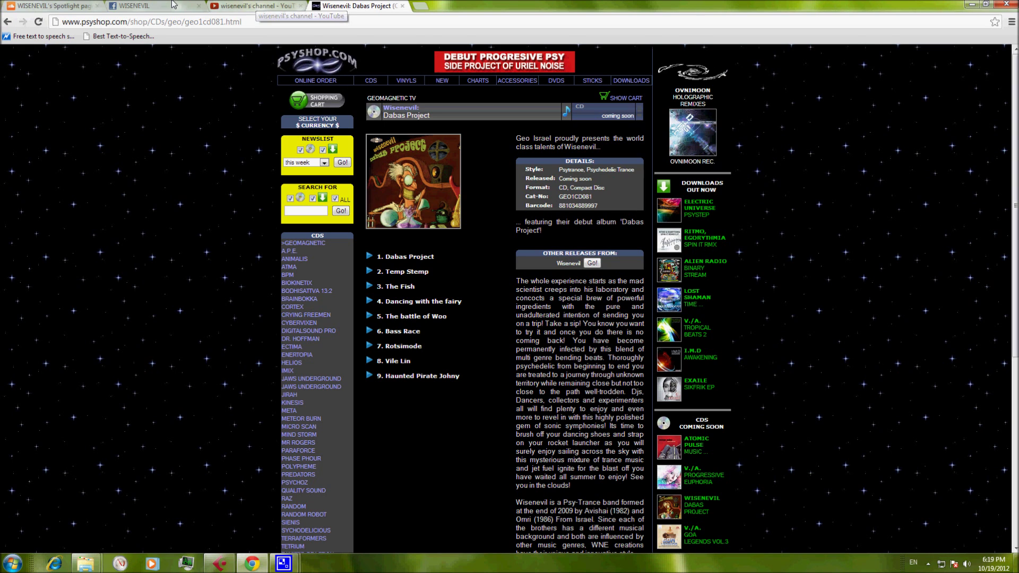
left_click(235, 8)
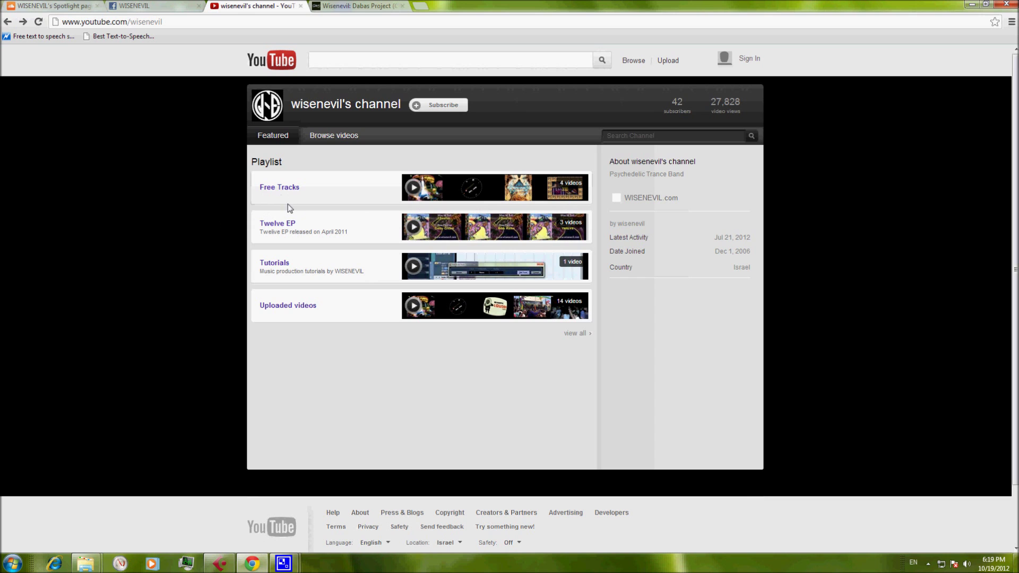
Return to the WISENEVIL Facebook page showing 238 likes and the Debut Album post.
left_click(155, 5)
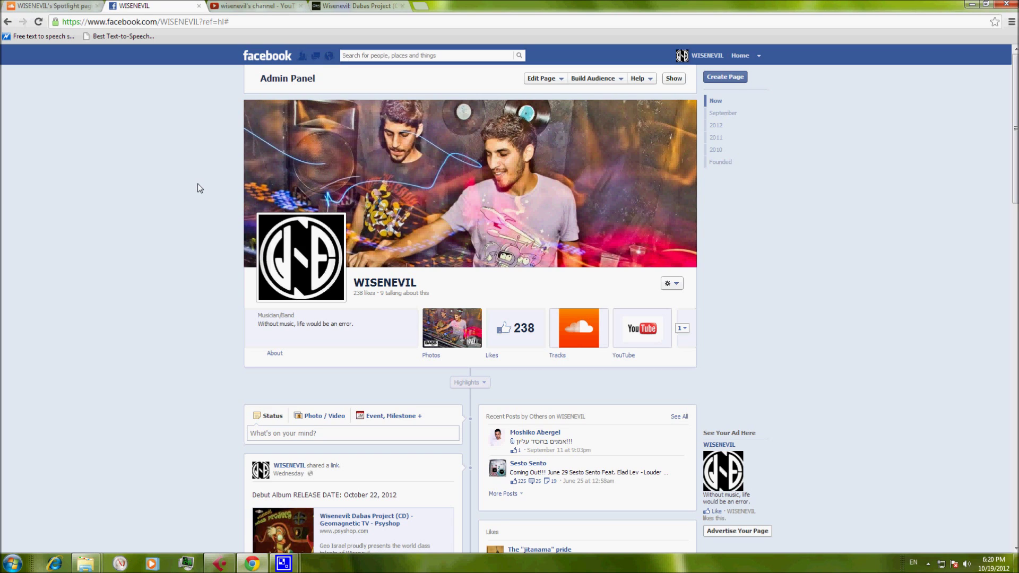
Scroll through the WISENEVIL Facebook posts, then switch away from the page.
scroll(195, 187, "down", 2)
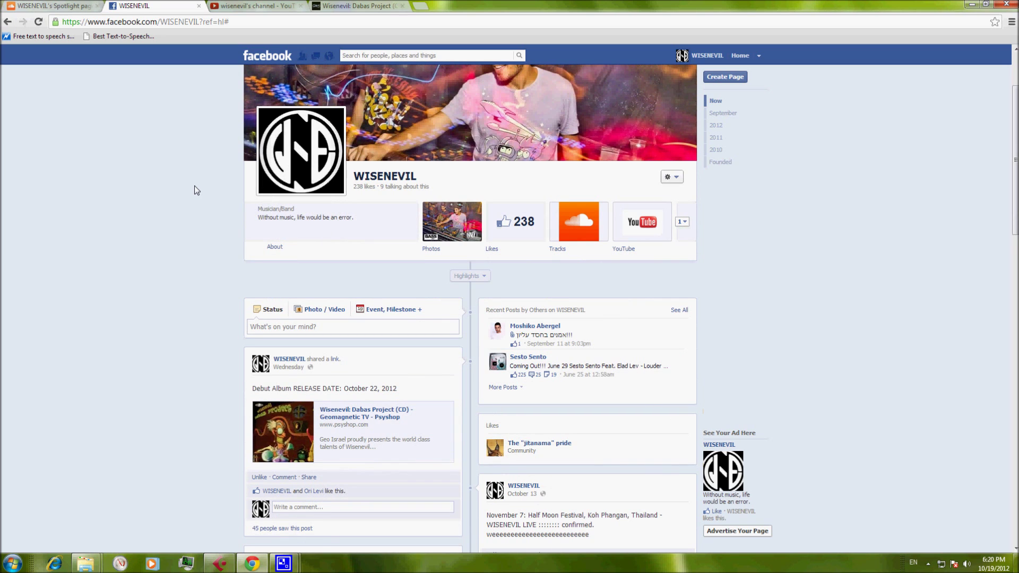
scroll(196, 190, "up", 1)
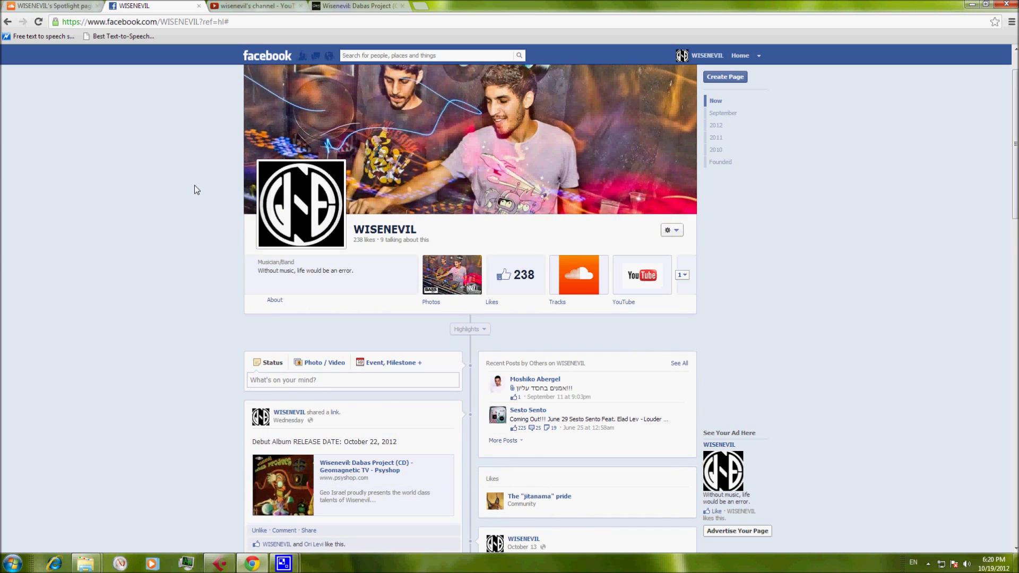
scroll(195, 187, "up", 1)
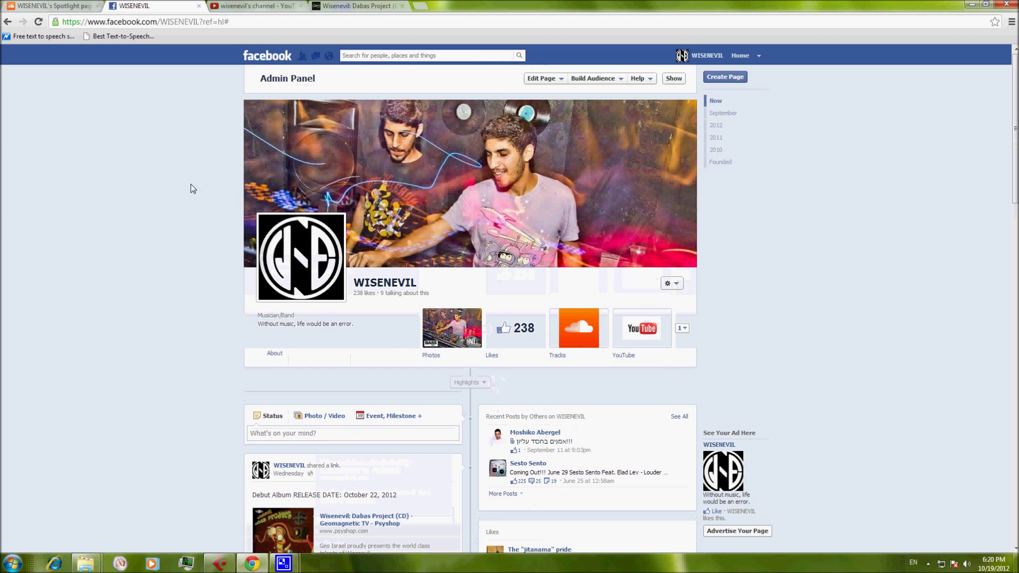
scroll(176, 203, "down", 1)
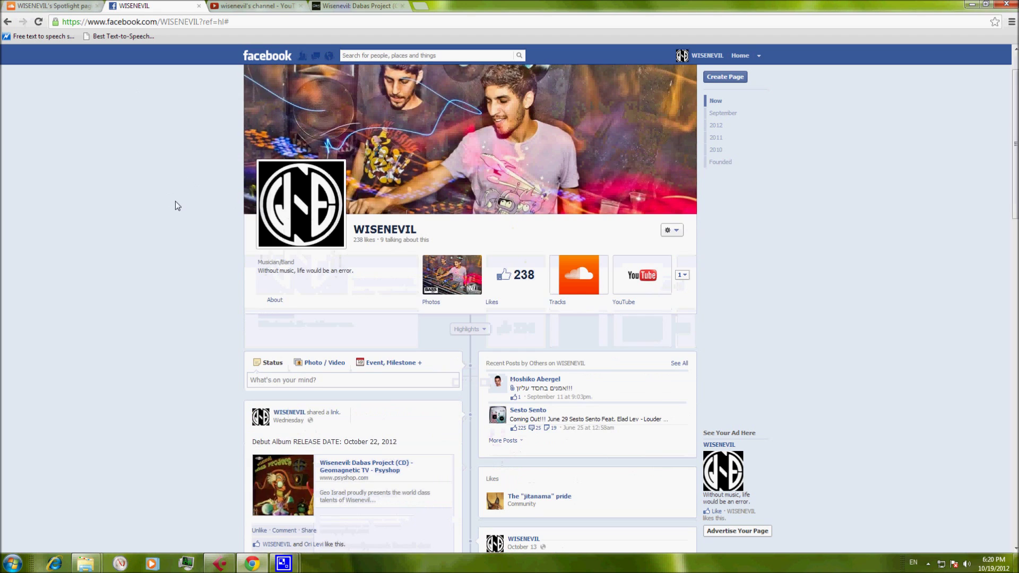
key("ctrl+shift+Tab")
Back in Cubase, collapse the READY STUFF folder and mute the Audio Kick track.
left_click(229, 566)
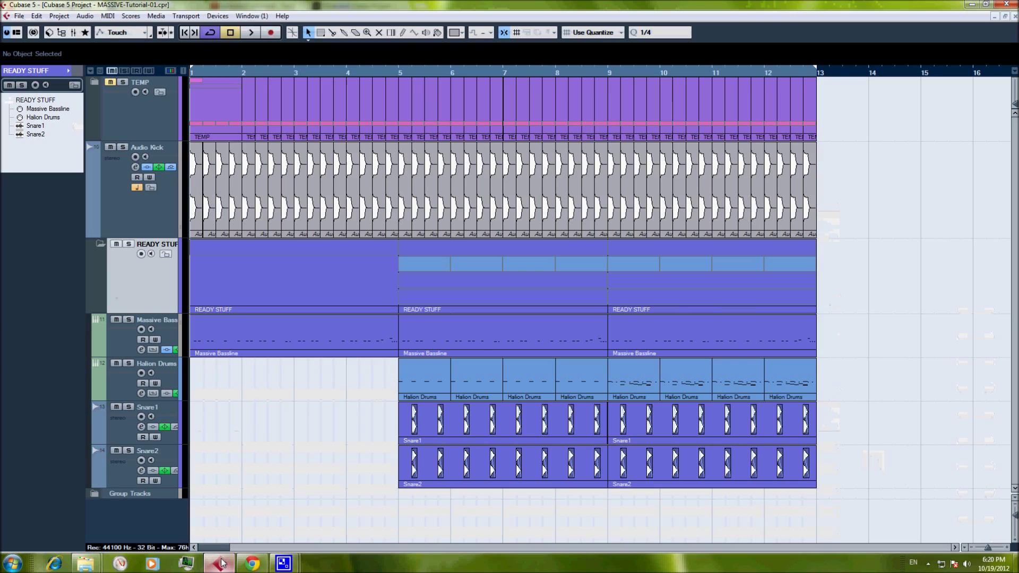
left_click(100, 244)
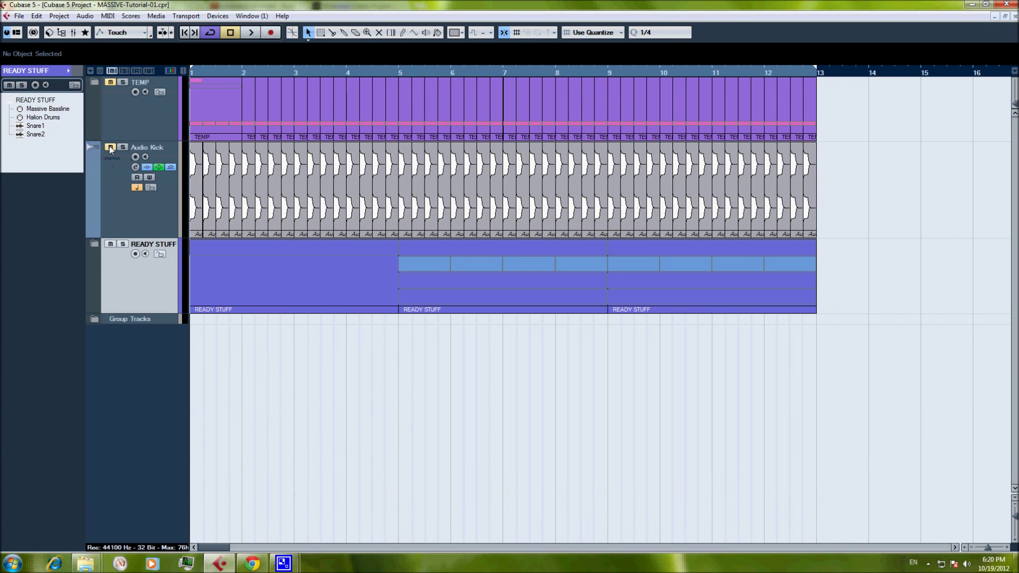
left_click(109, 147)
Add a new instrument track using Massive as its instrument.
right_click(136, 352)
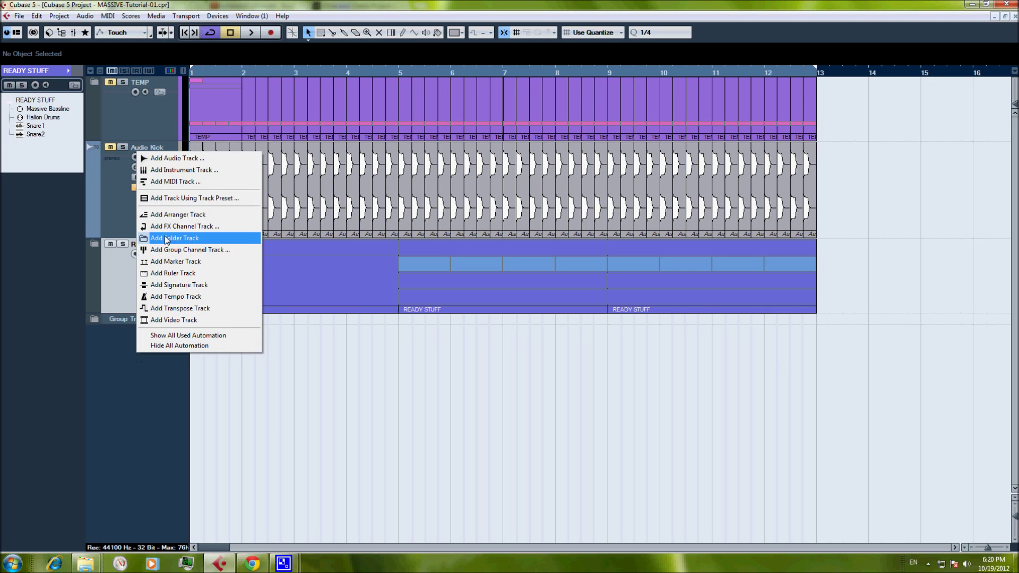
left_click(172, 171)
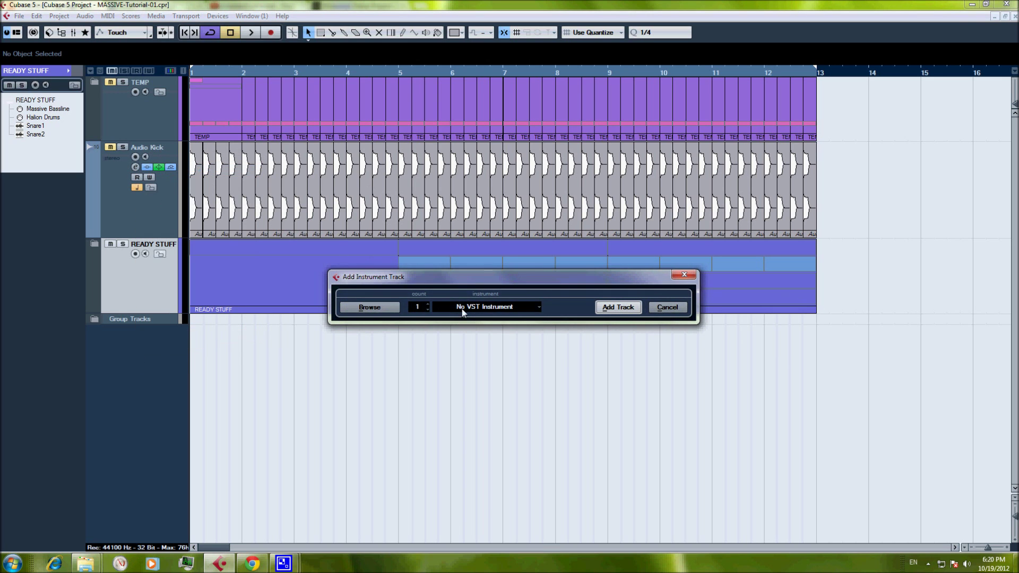
left_click(461, 307)
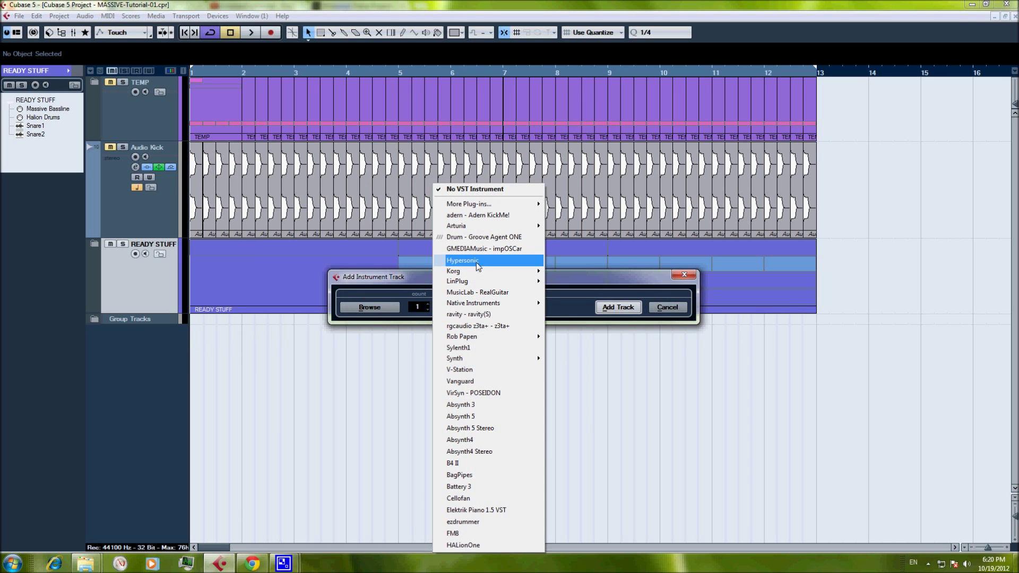
mouse_move(478, 203)
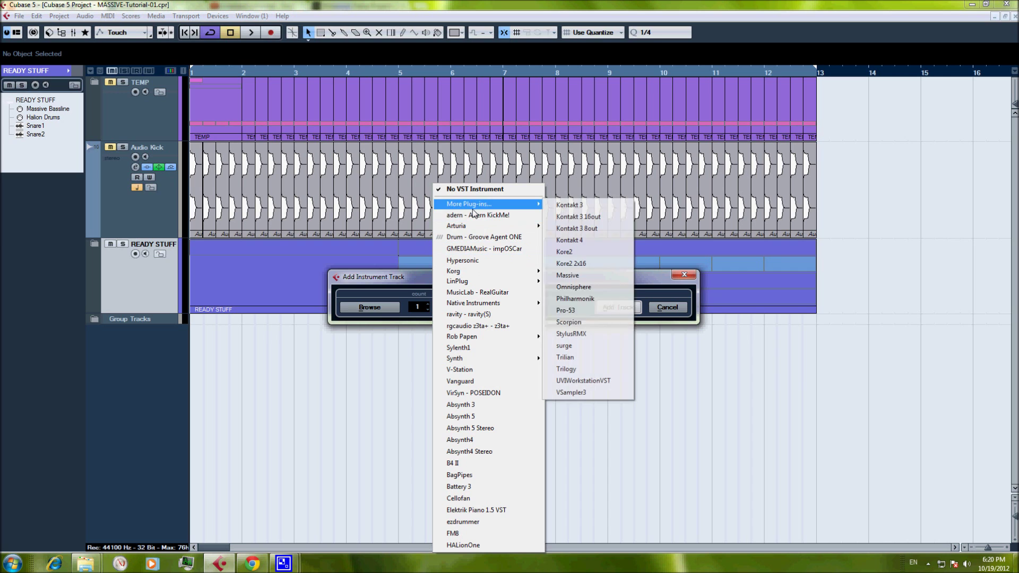
left_click(568, 275)
key("Return")
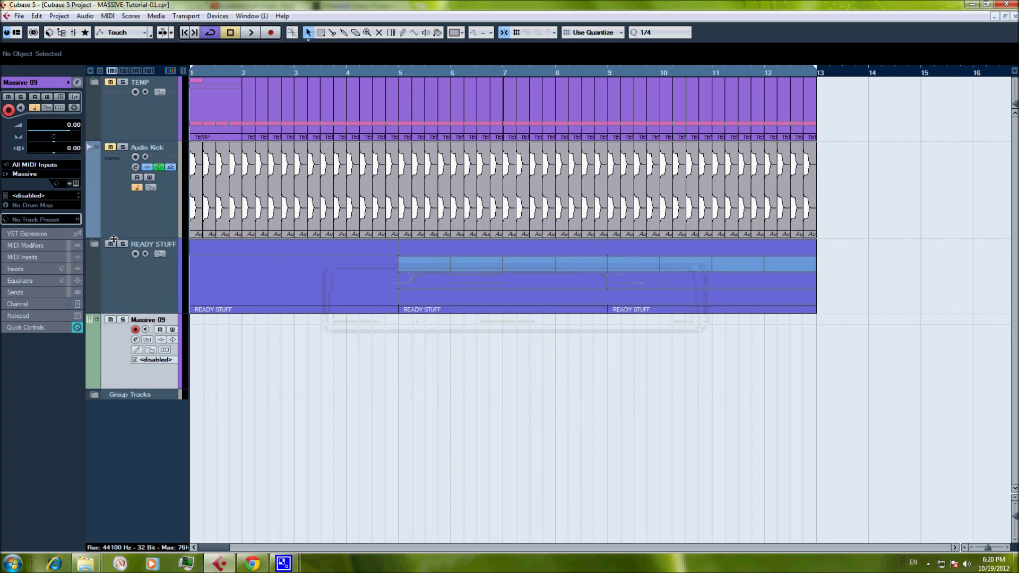
Draw an empty one-bar MIDI part at bar 1 on the Massive 09 track.
left_click(94, 244)
left_click(94, 243)
left_click(94, 244)
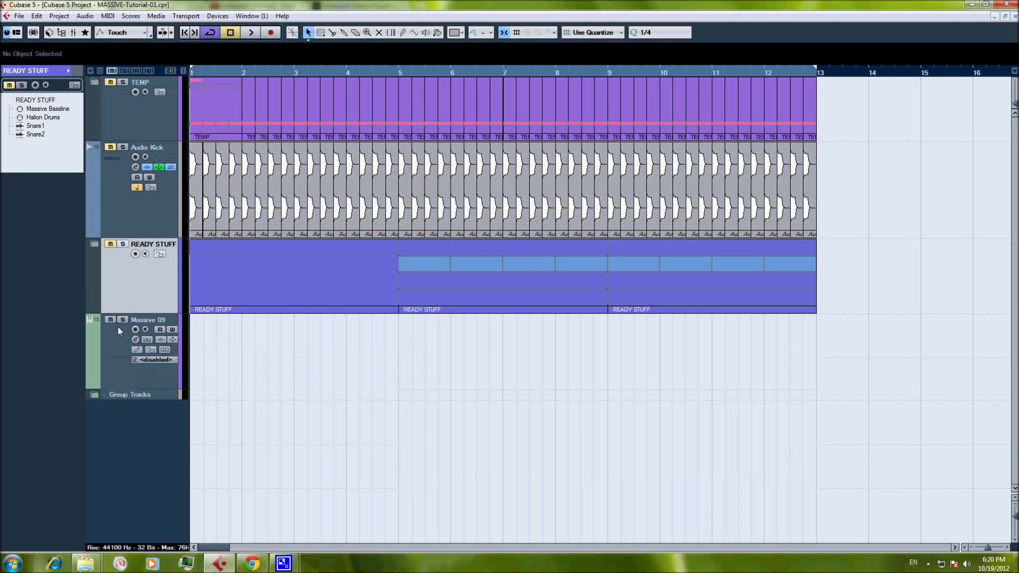
left_click(125, 341)
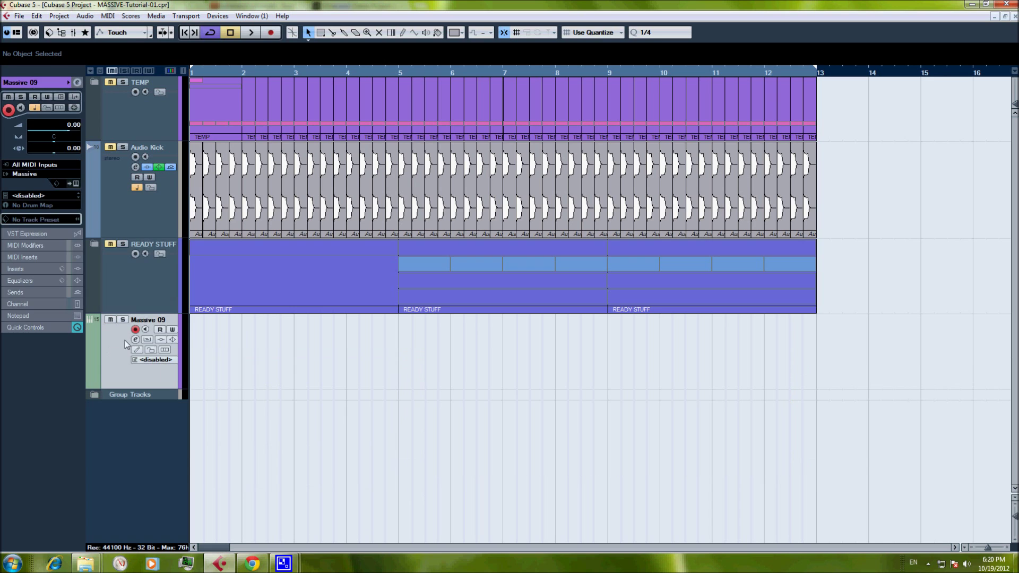
left_click(403, 33)
left_click_drag(193, 347, 241, 347)
left_click(308, 33)
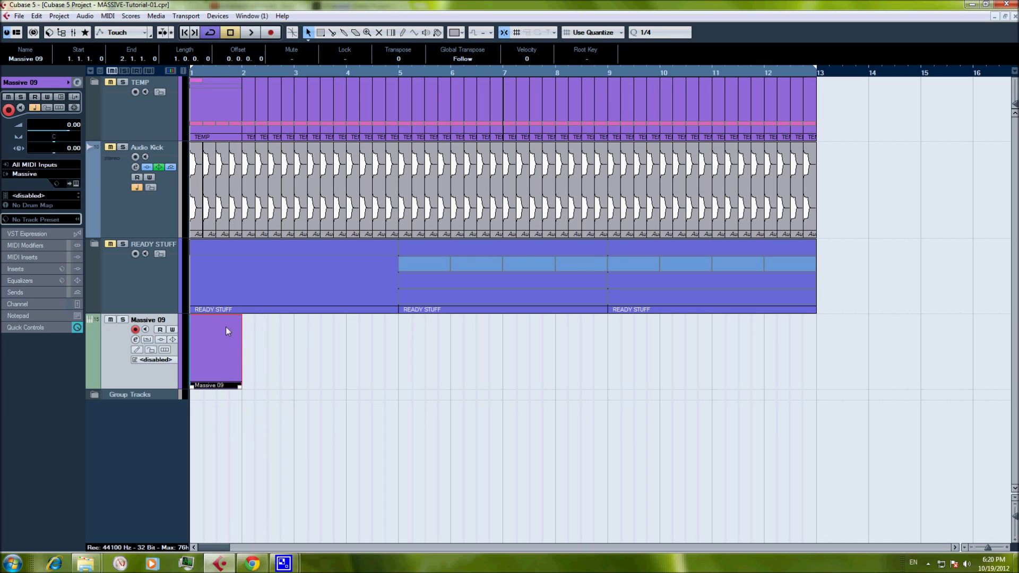
Open the part in the Key Editor and pencil in C2 notes on beats 1, 2, 3 and 4.
key("space")
double_click(211, 349)
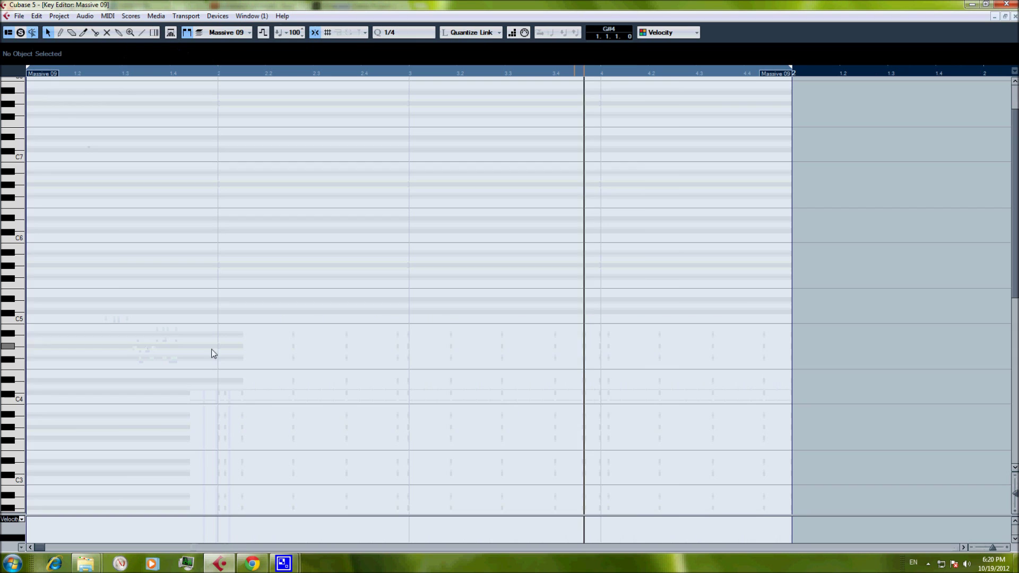
left_click(60, 32)
scroll(68, 262, "down", 10)
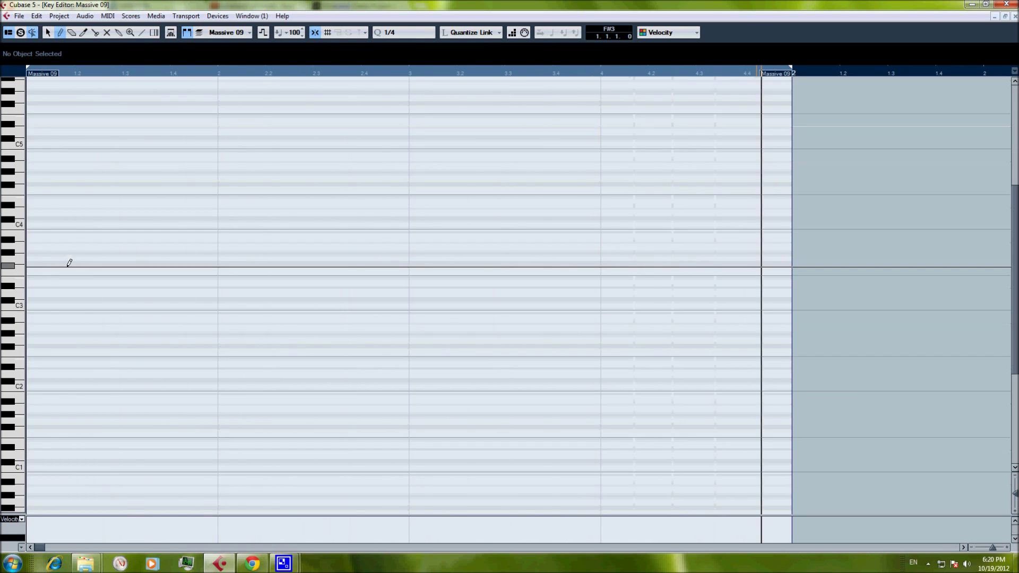
scroll(72, 265, "up", 3)
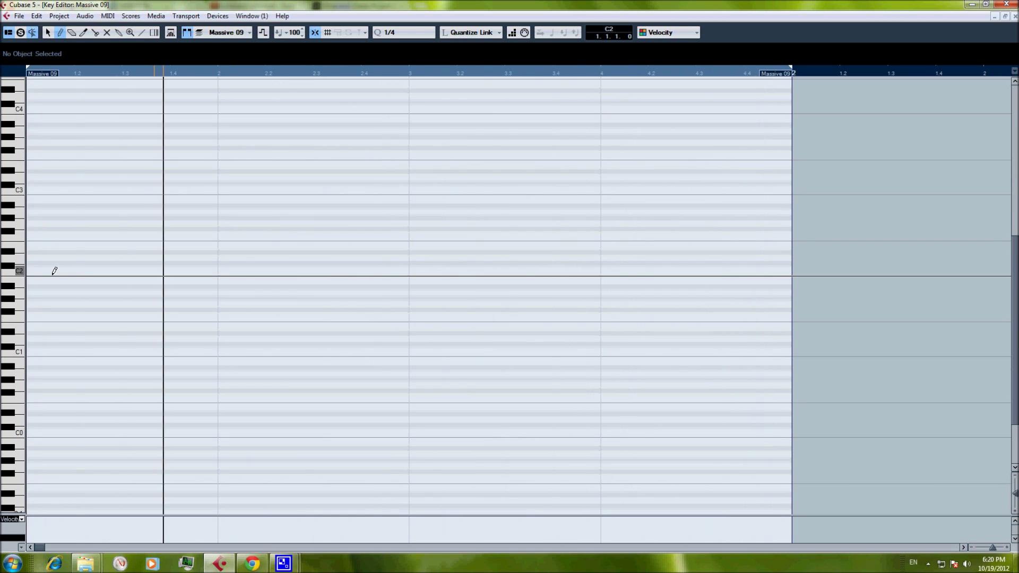
left_click(54, 270)
left_click(248, 270)
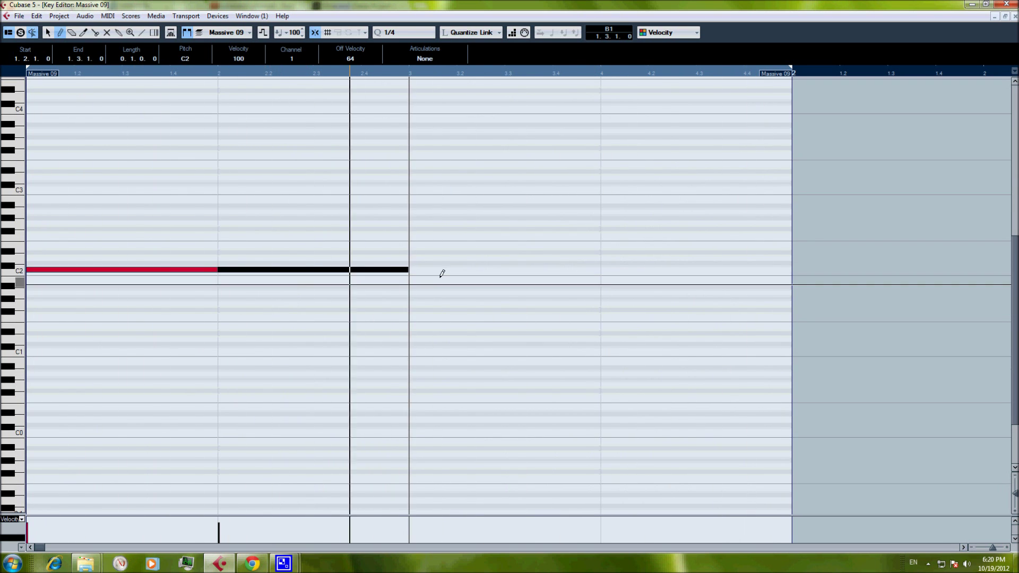
left_click(432, 270)
left_click(608, 269)
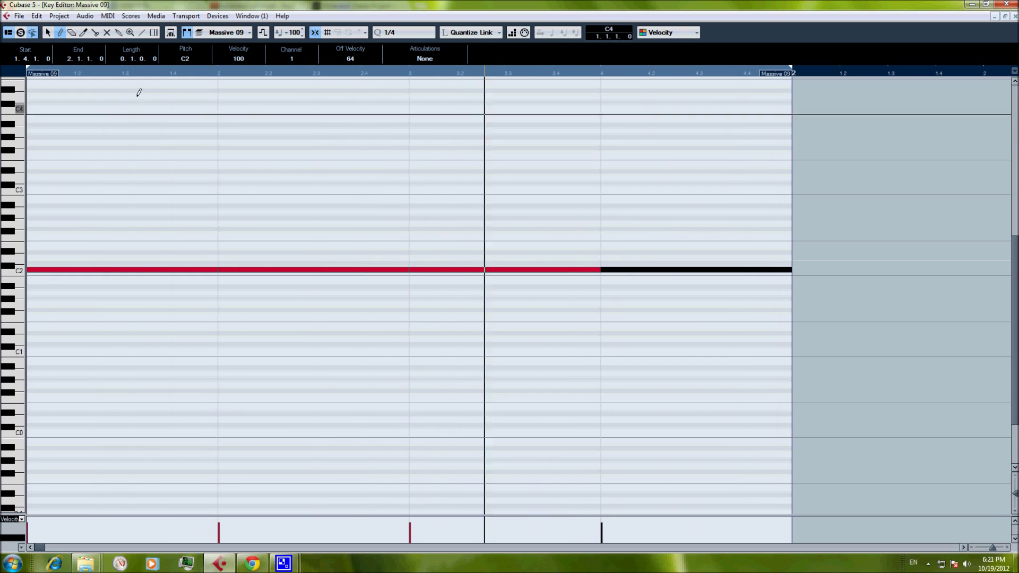
Shorten all four C2 notes on a 1/16 Dotted grid, then reset the grid to 1/4.
left_click(48, 33)
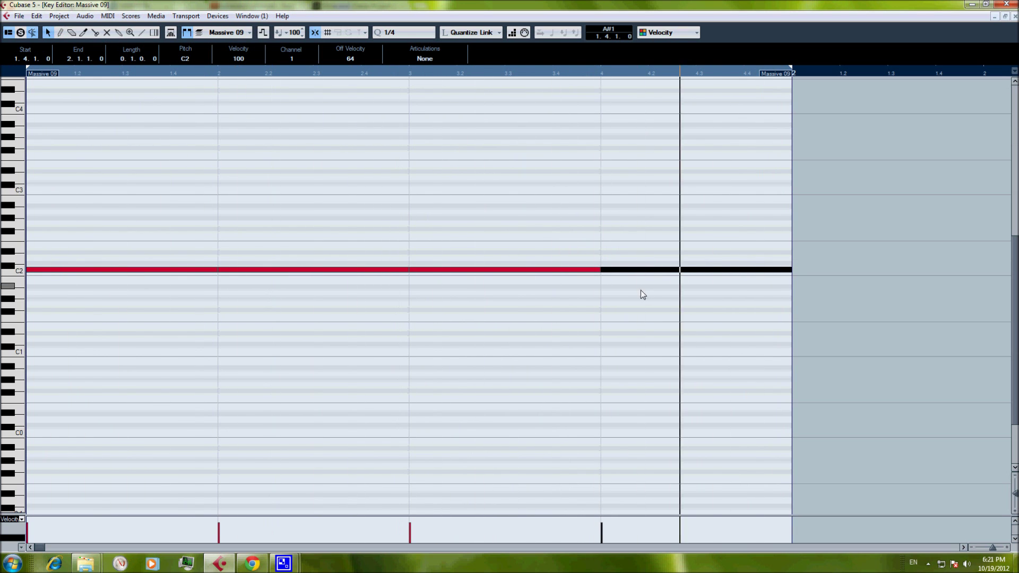
left_click_drag(747, 325, 41, 96)
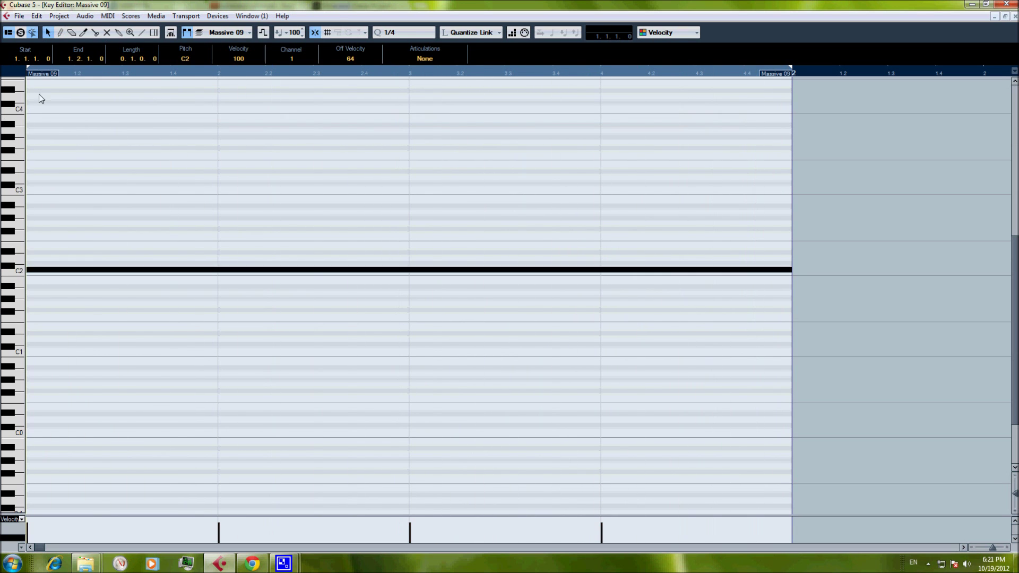
left_click(417, 33)
left_click(419, 234)
left_click_drag(791, 270, 674, 268)
key("space")
left_click(403, 33)
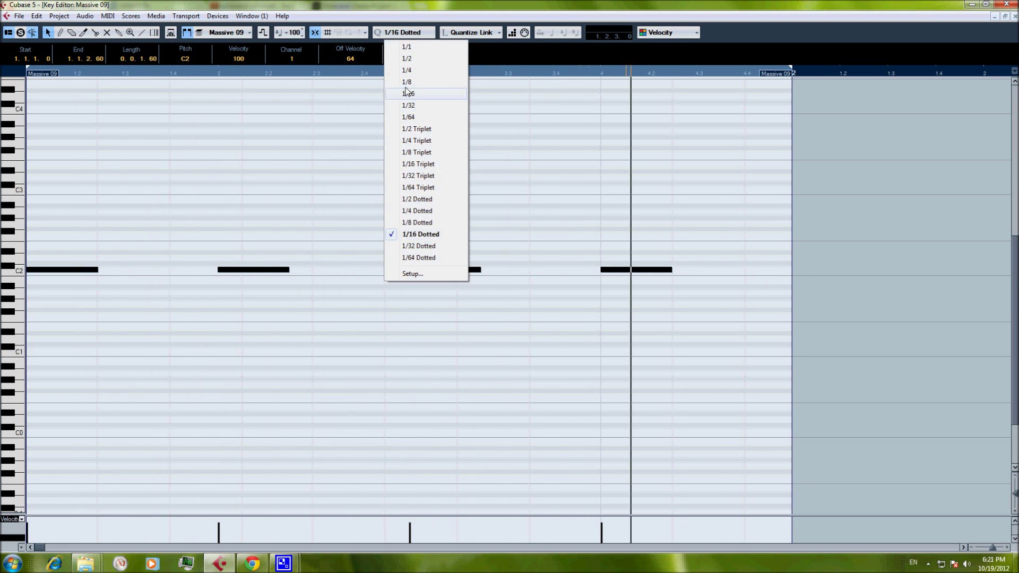
left_click(407, 70)
left_click(295, 164)
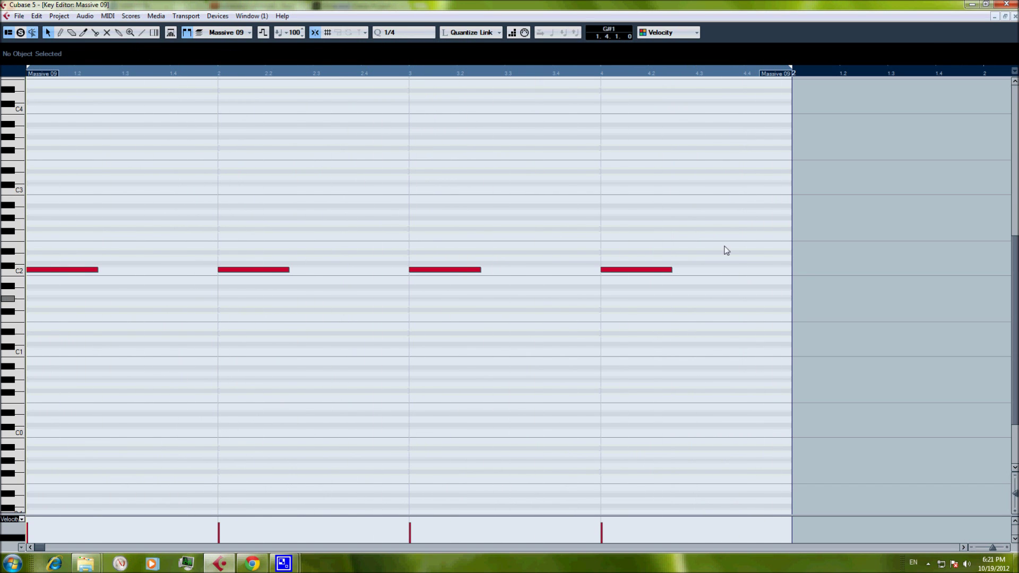
left_click(1014, 16)
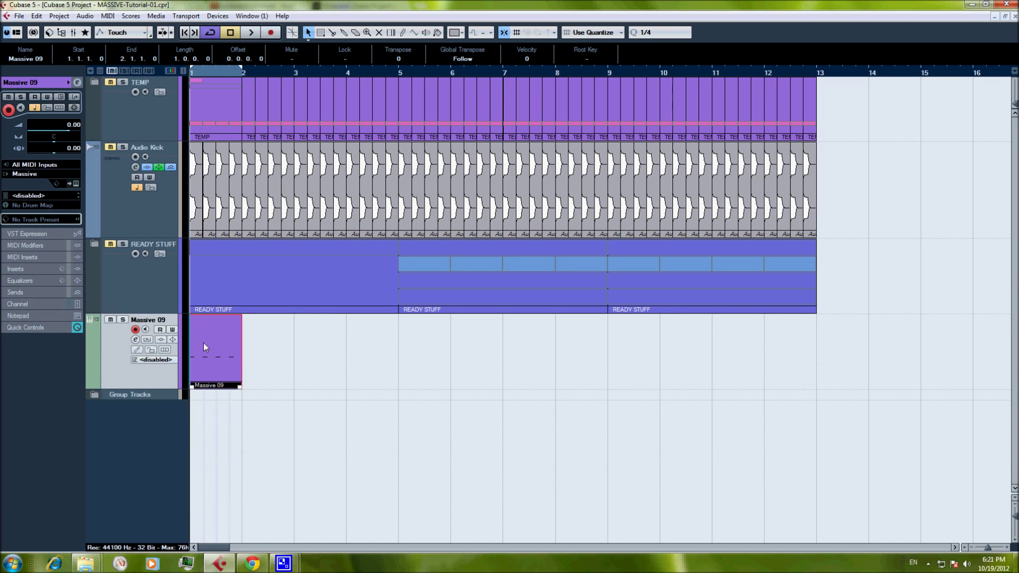
Open Massive for Massive 09 and load a fresh init sound with File > New Sound.
left_click(77, 184)
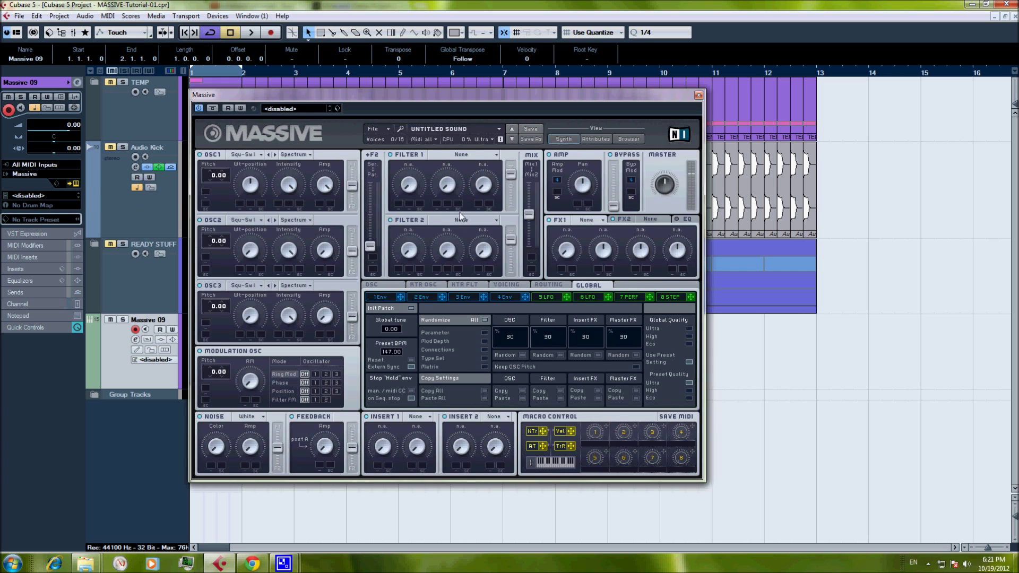
left_click(389, 130)
left_click(385, 139)
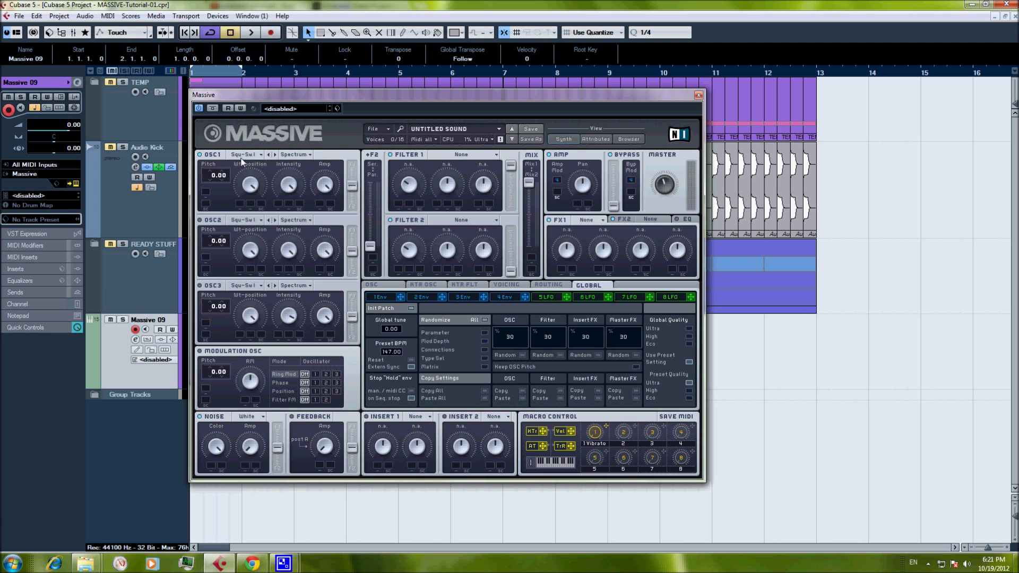
key("space")
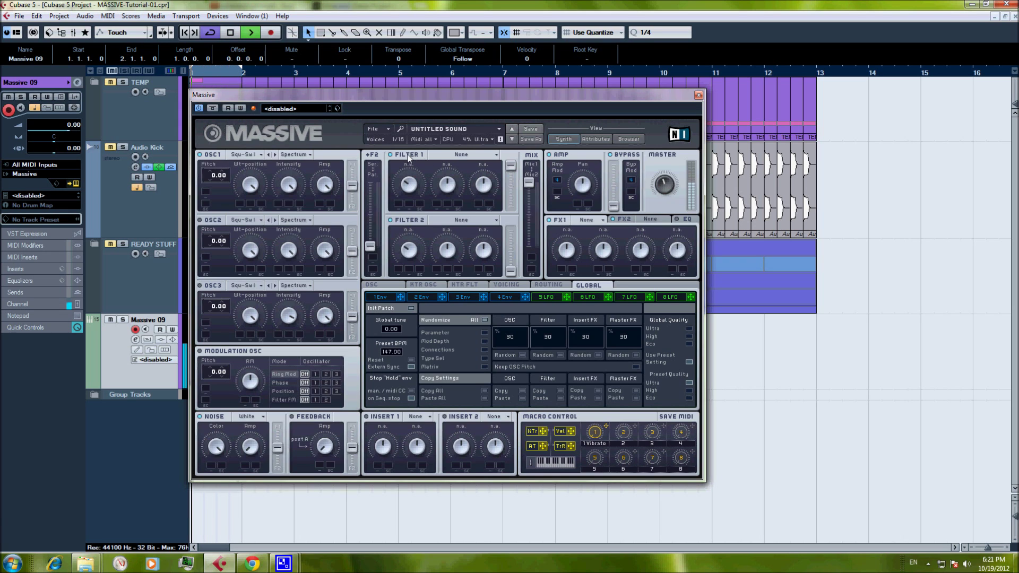
key("space")
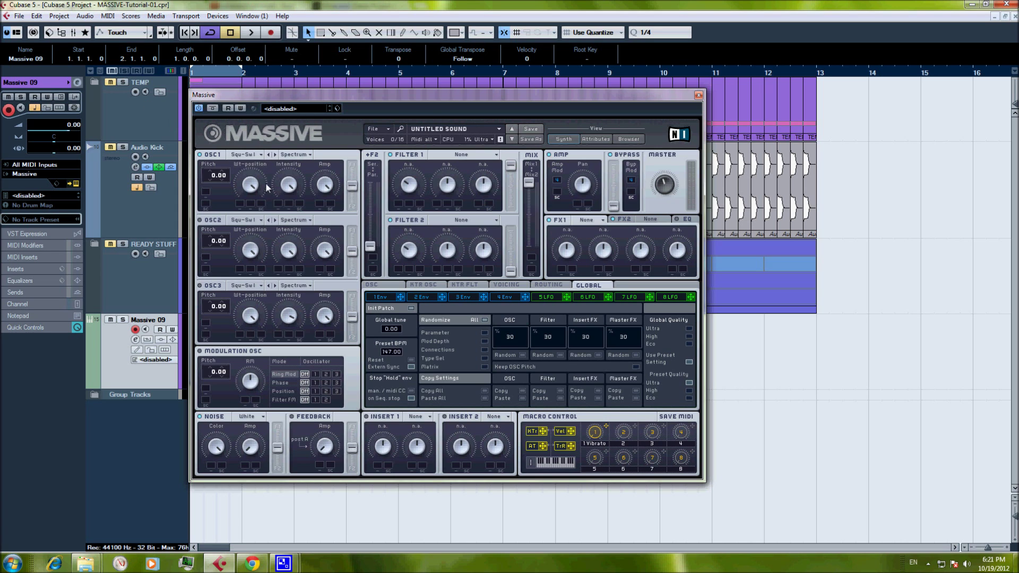
left_click(249, 155)
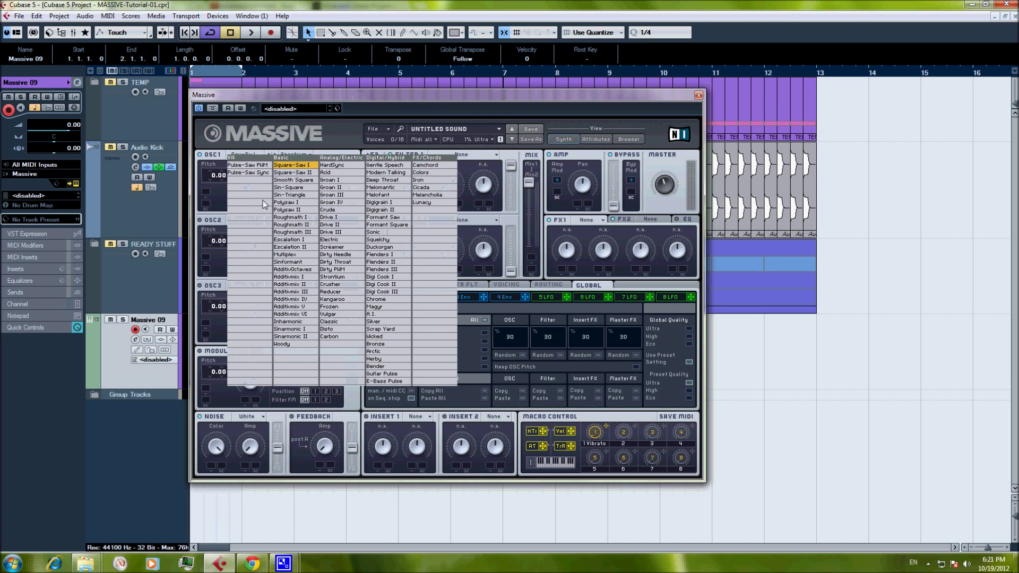
Set OSC1's wavetable to Sin-Square and audition the result.
left_click(279, 188)
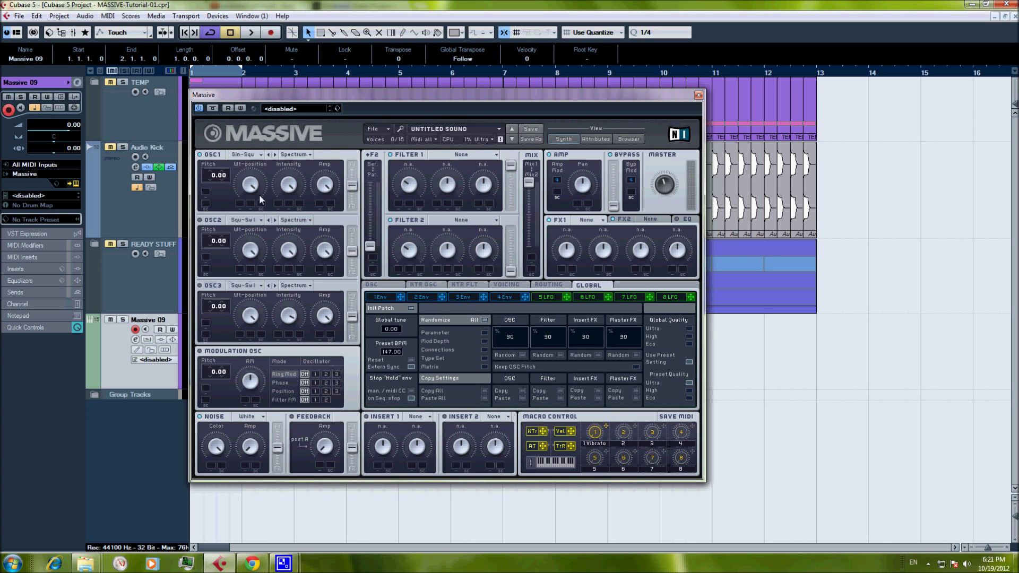
key("space")
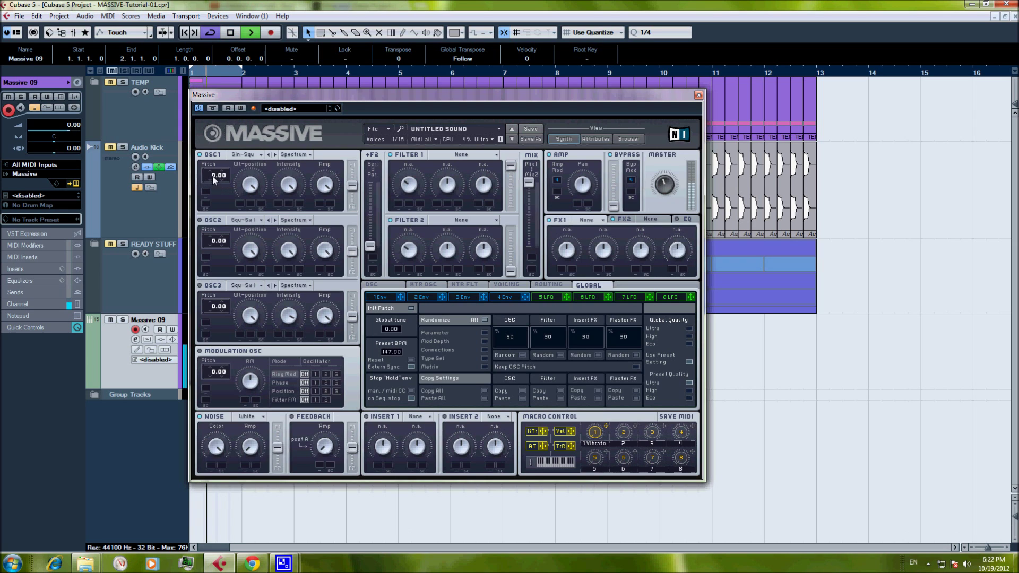
key("space")
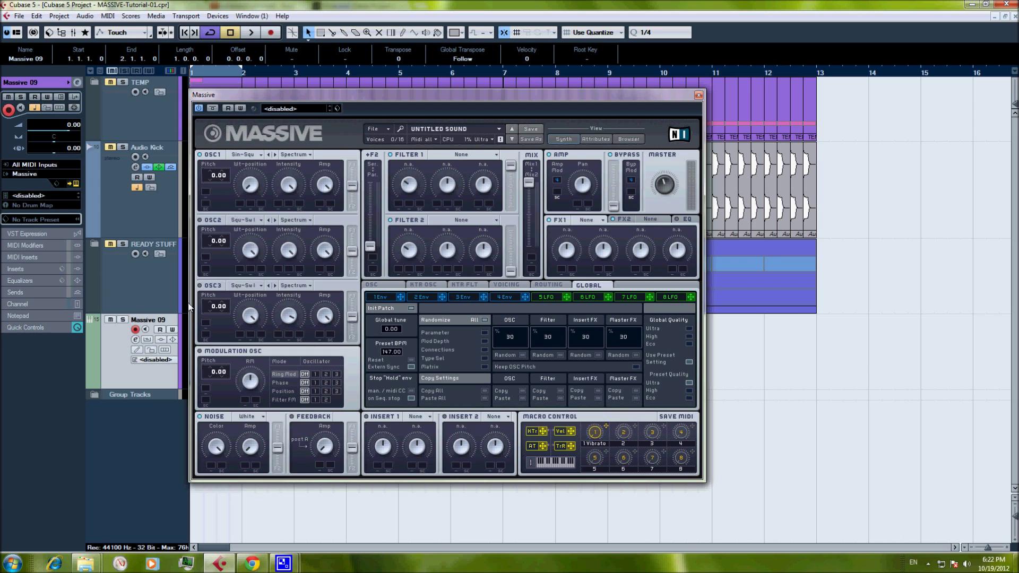
key("space")
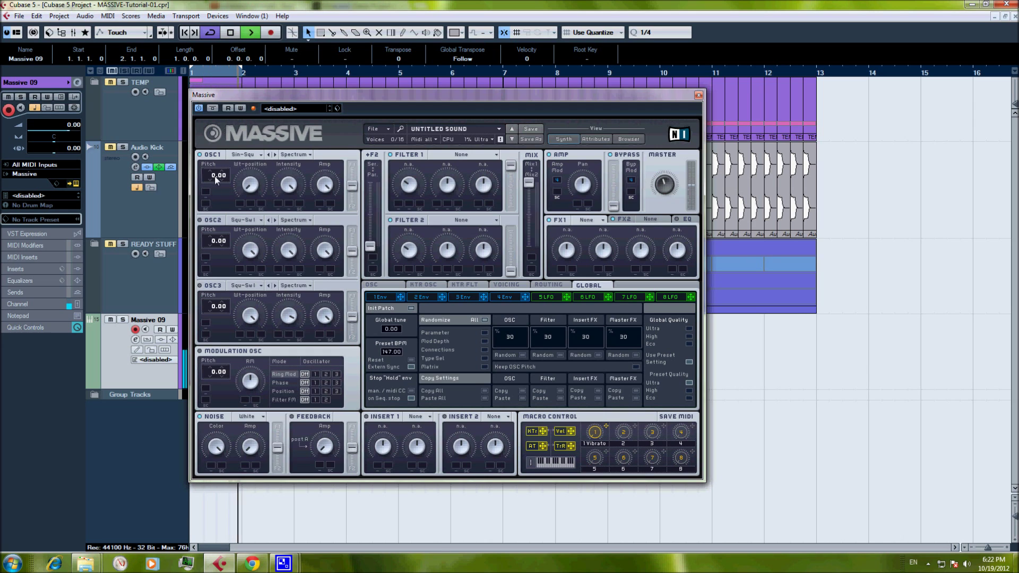
key("space")
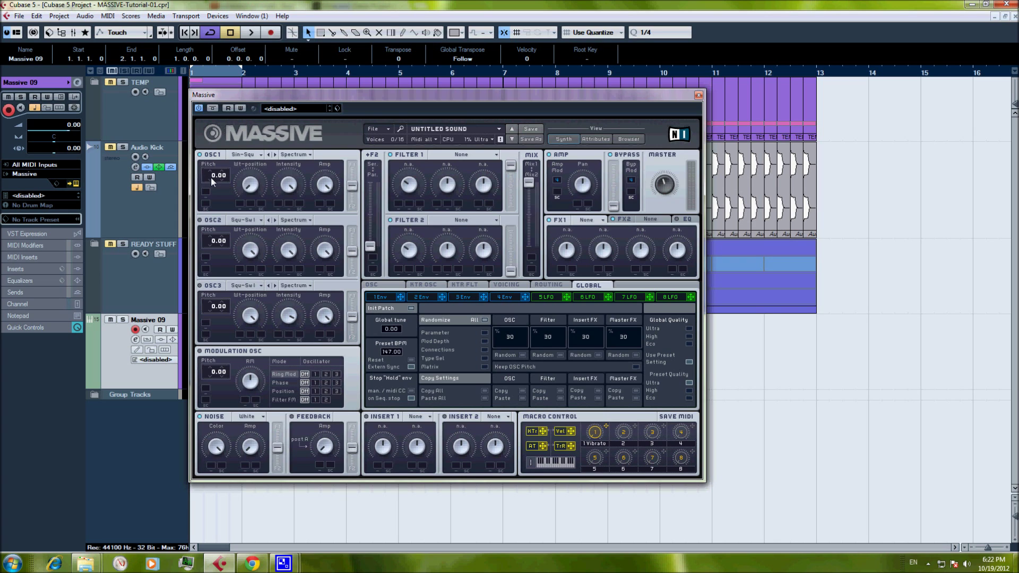
Lower the OSC1 Pitch to -20.10 while the loop plays.
key("space")
left_click_drag(211, 174, 212, 195)
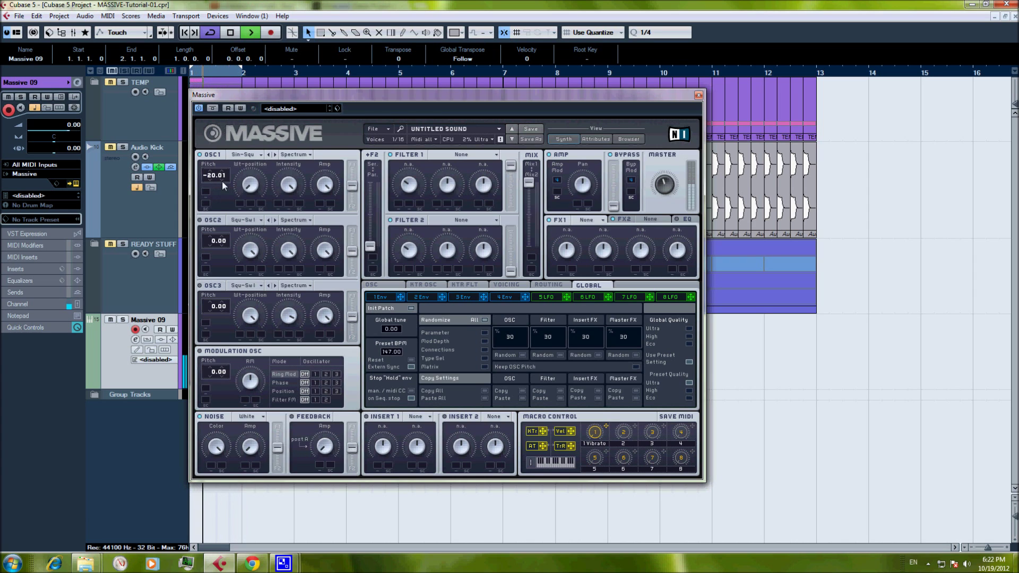
scroll(222, 181, "down", 7)
scroll(221, 180, "down", 2)
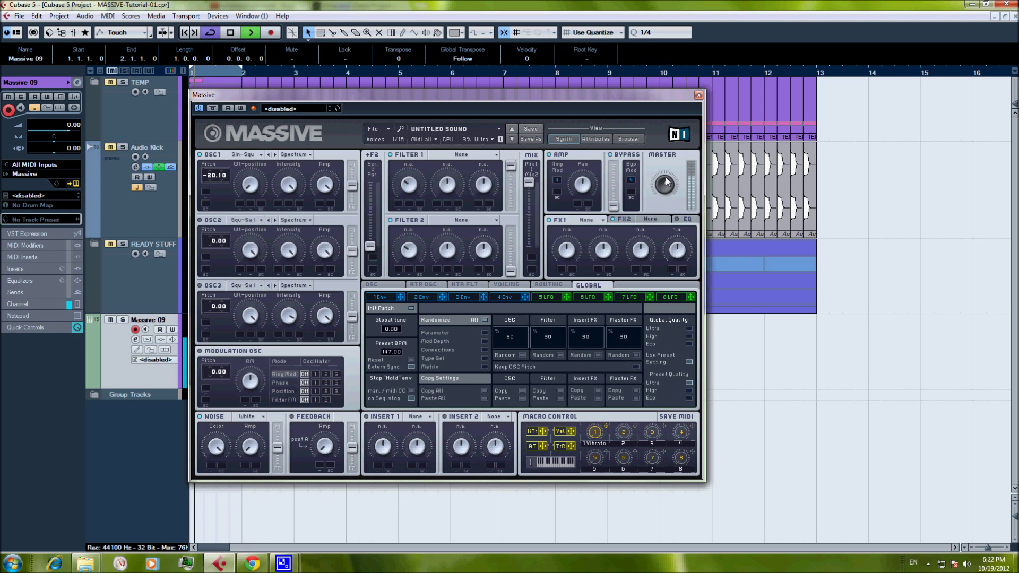
key("space")
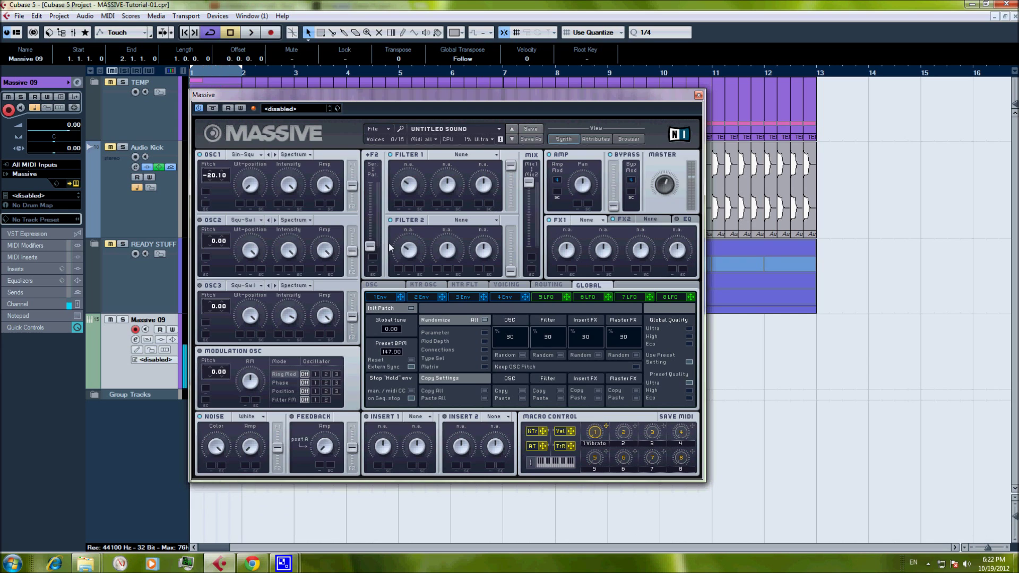
Shift oscillator 1's start phase in Massive's oscillator settings to shape the attack.
left_click(375, 285)
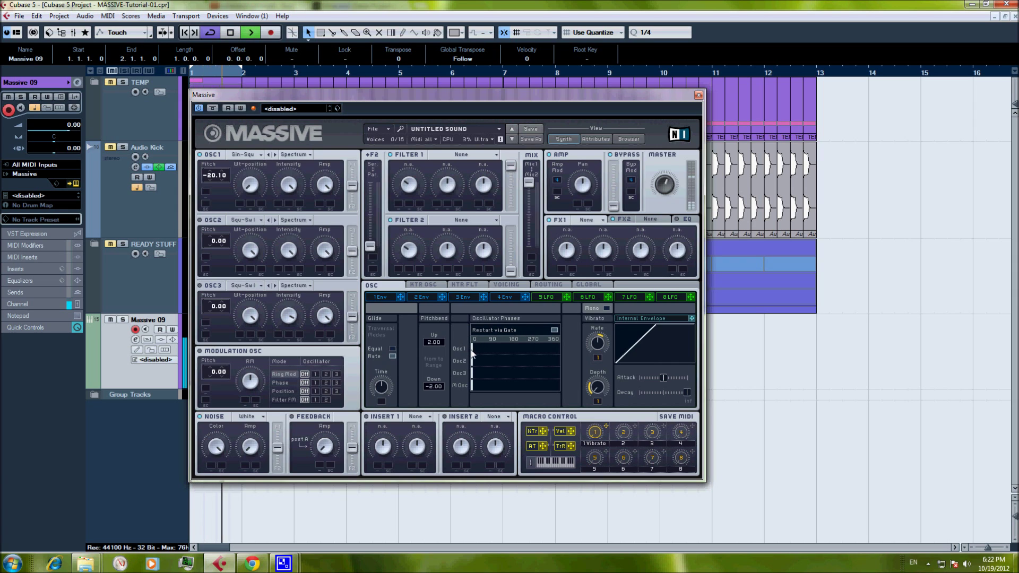
left_click_drag(475, 351, 537, 349)
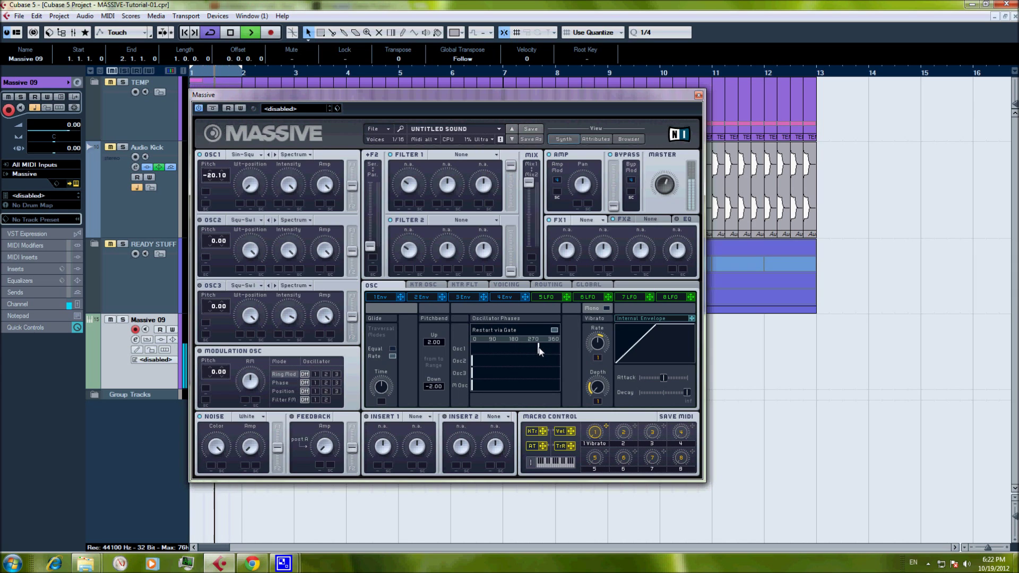
left_click_drag(537, 349, 540, 349)
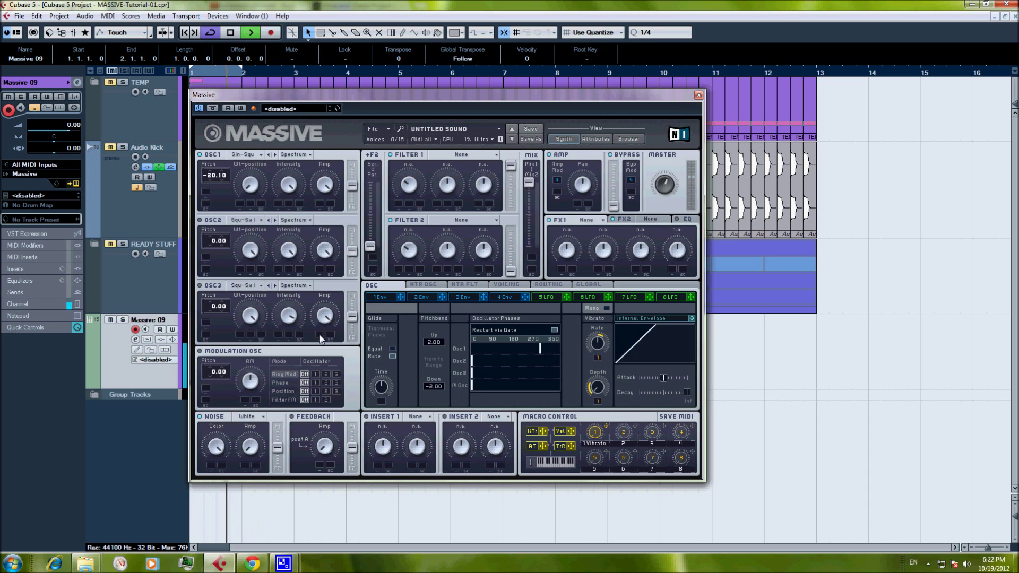
key("space")
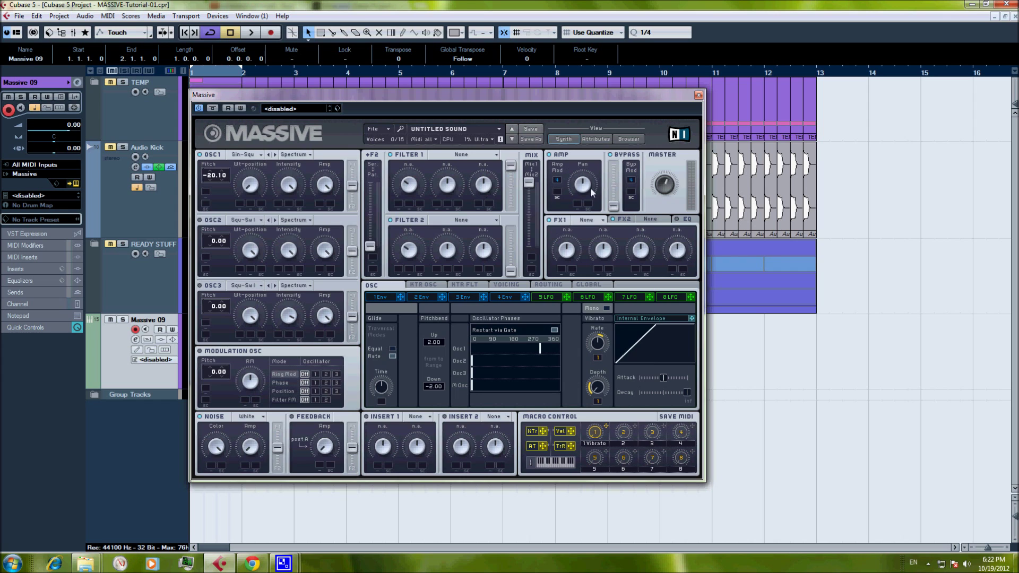
Give envelope 4 a much sharper attack, a lower decay level and a longer release.
left_click(501, 297)
key("space")
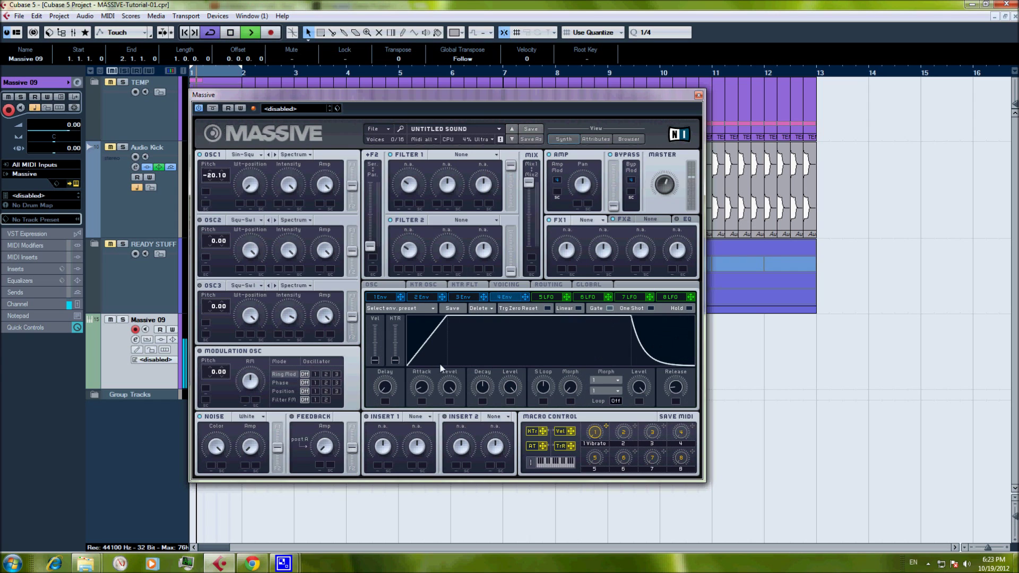
left_click_drag(421, 387, 420, 400)
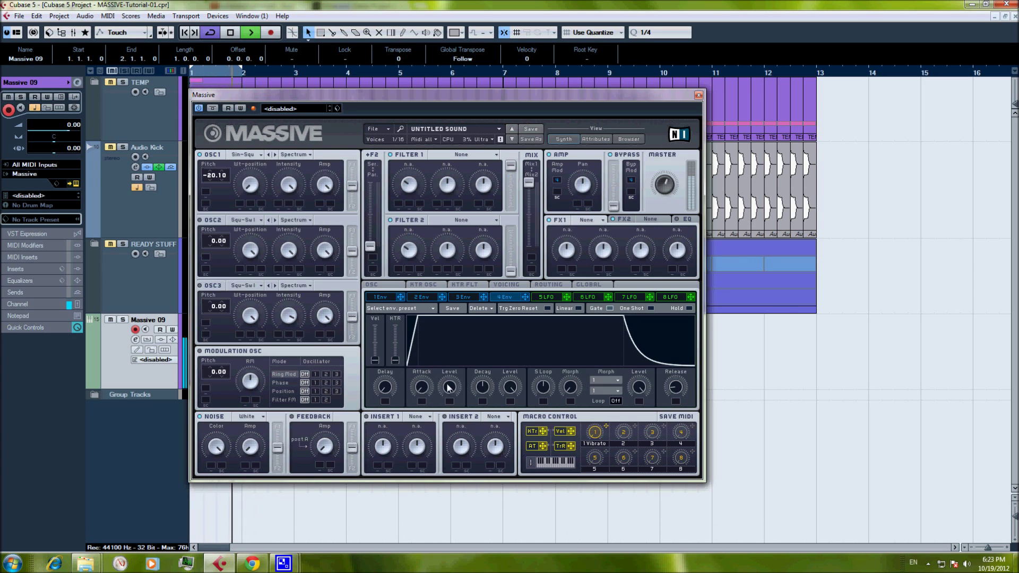
key("space")
key("space")
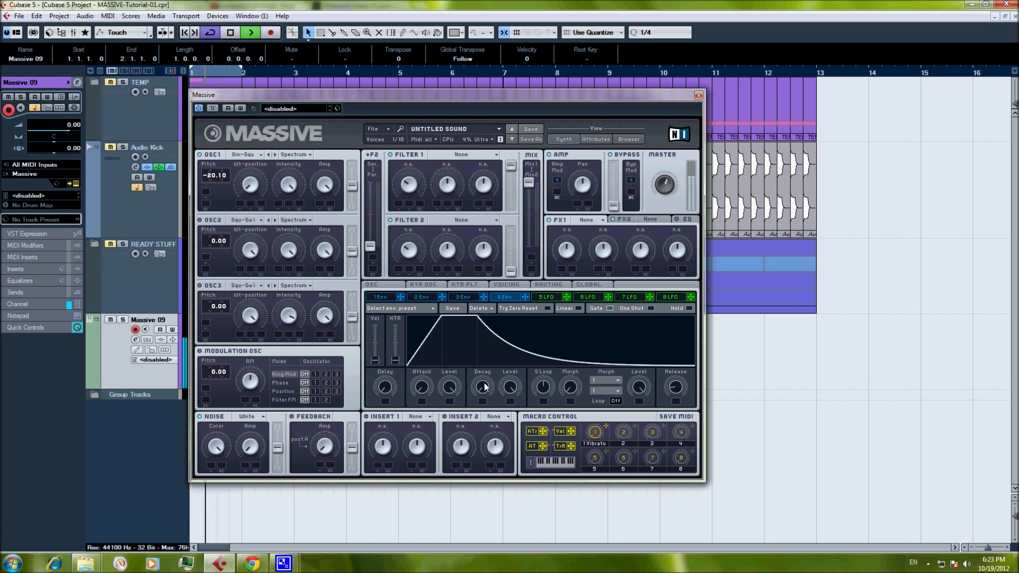
left_click_drag(507, 389, 502, 405)
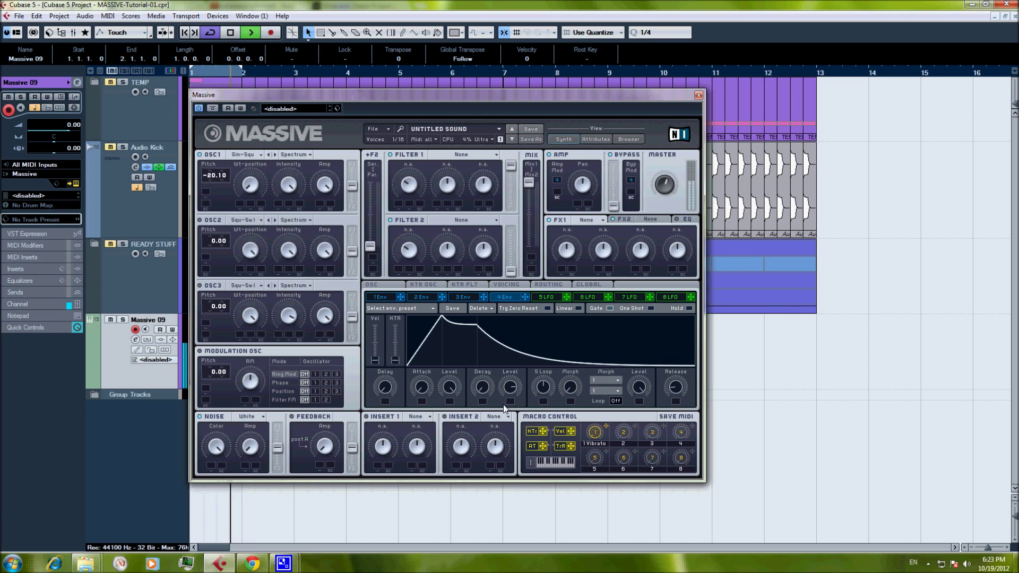
left_click_drag(670, 386, 673, 380)
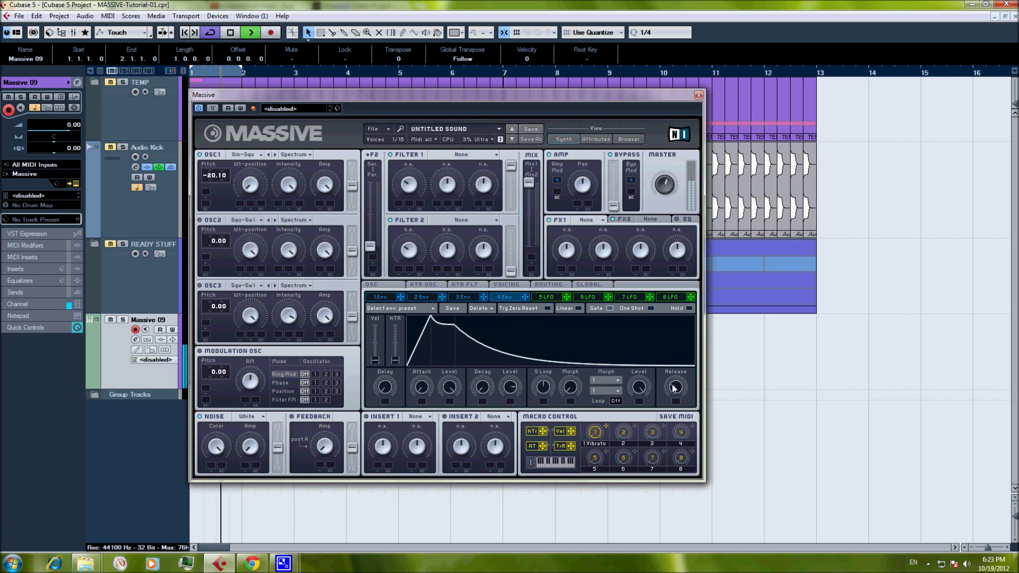
key("space")
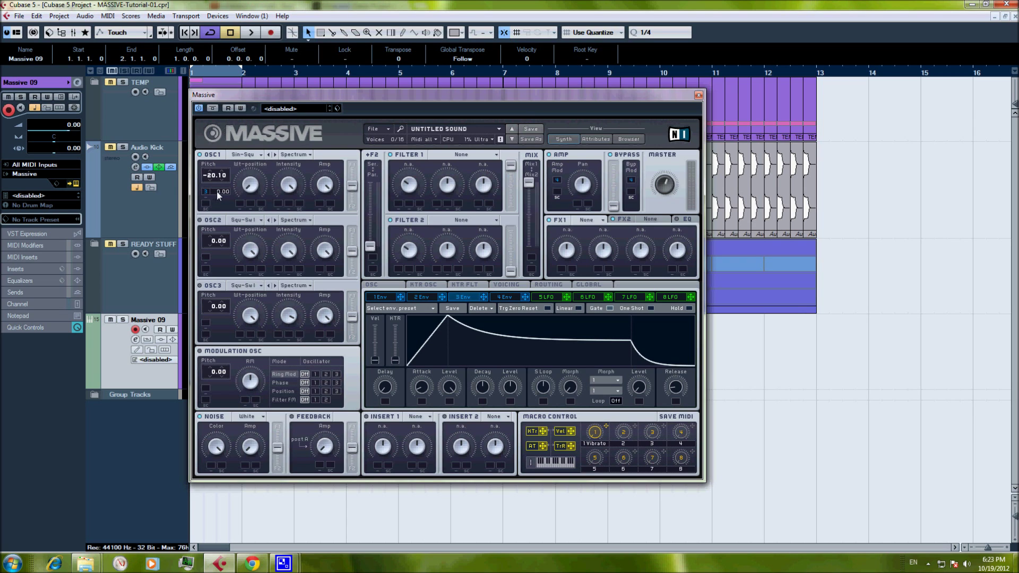
Raise envelope 3's modulation of OSC1 pitch to about 64 while auditioning.
key("space")
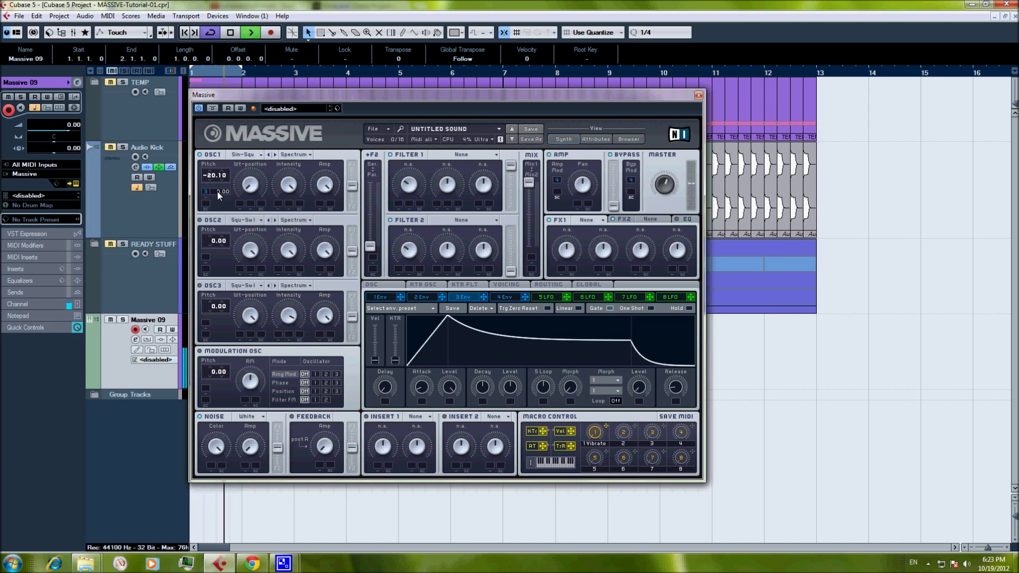
left_click_drag(218, 191, 218, 168)
left_click_drag(509, 387, 505, 408)
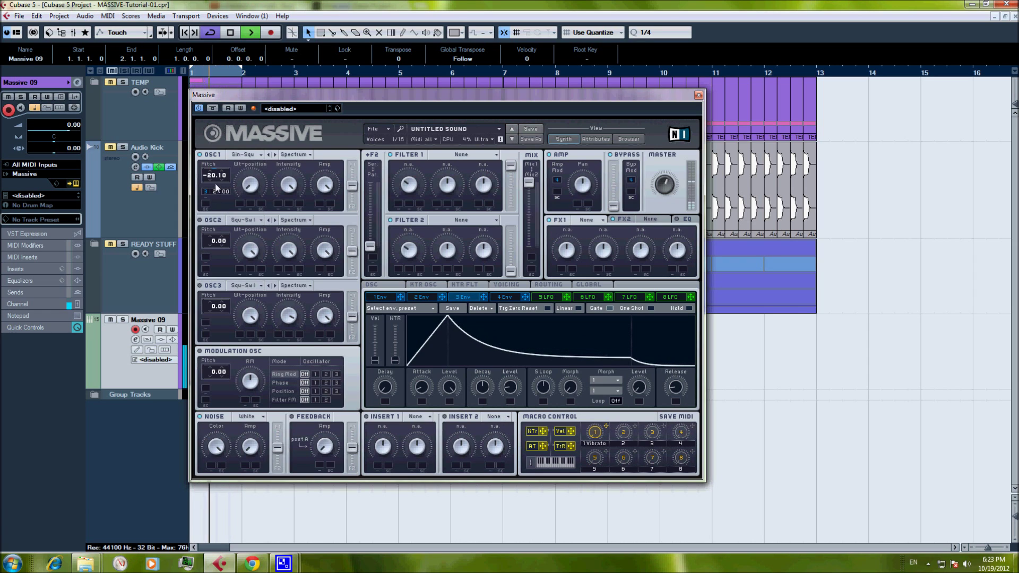
left_click_drag(216, 187, 222, 135)
key("space")
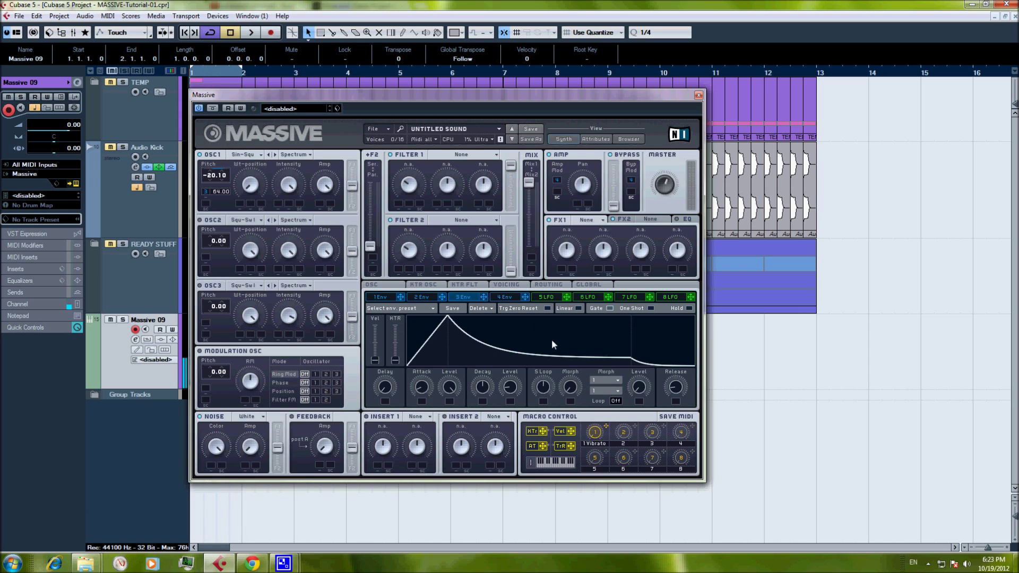
Switch envelope 3 to One Shot and tune its attack, decay, level and release.
left_click(650, 309)
key("space")
left_click_drag(421, 387, 421, 396)
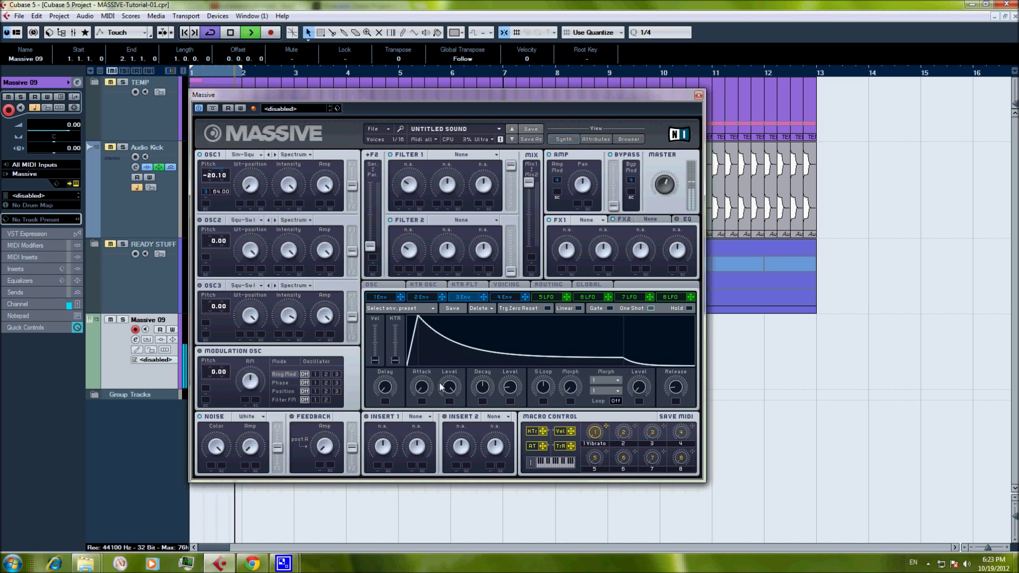
left_click_drag(481, 387, 464, 419)
left_click_drag(510, 389, 507, 372)
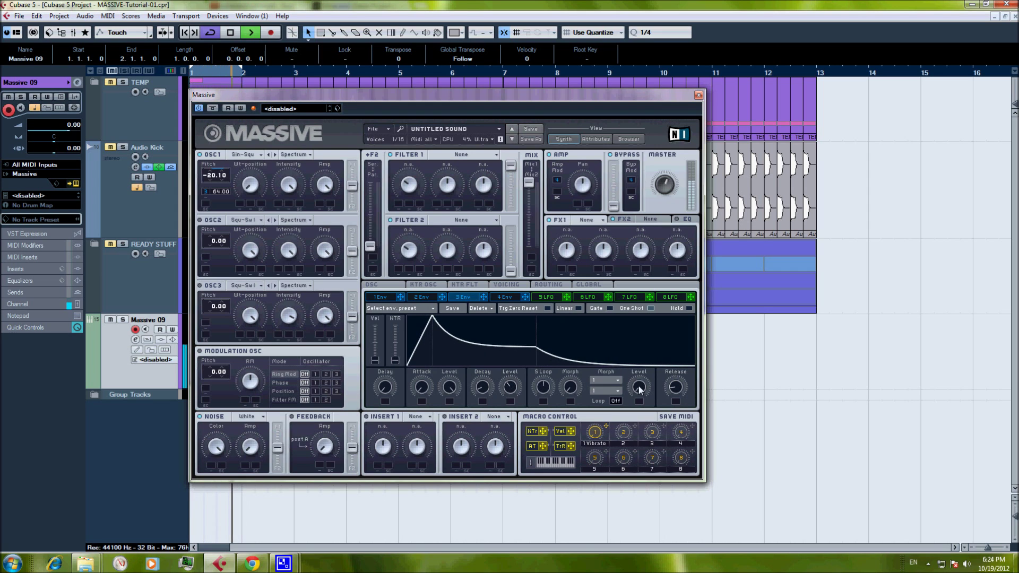
mouse_move(684, 393)
left_mouse_down()
mouse_move(676, 365)
mouse_move(671, 377)
left_mouse_up()
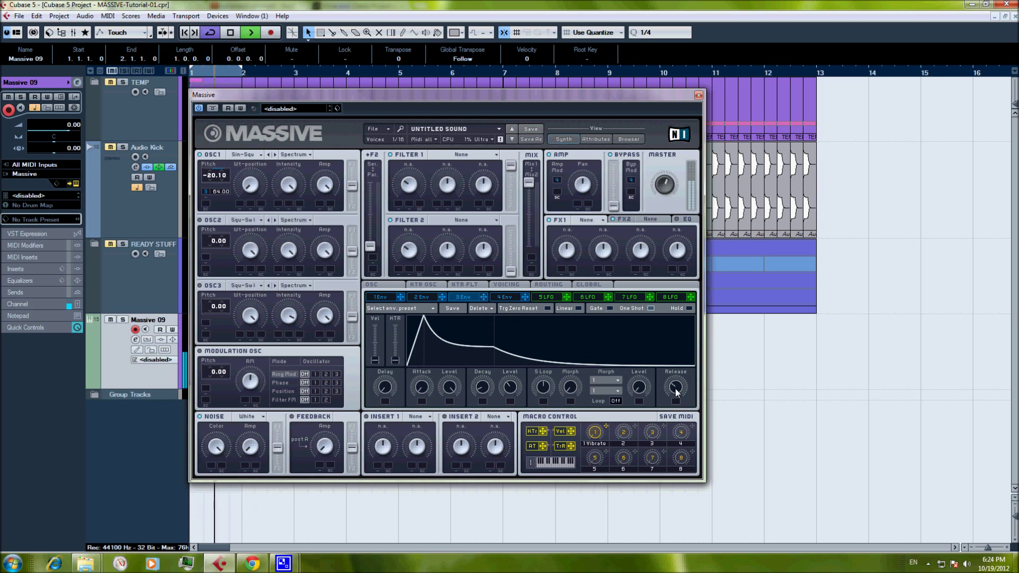
key("space")
left_click_drag(674, 389, 674, 390)
key("space")
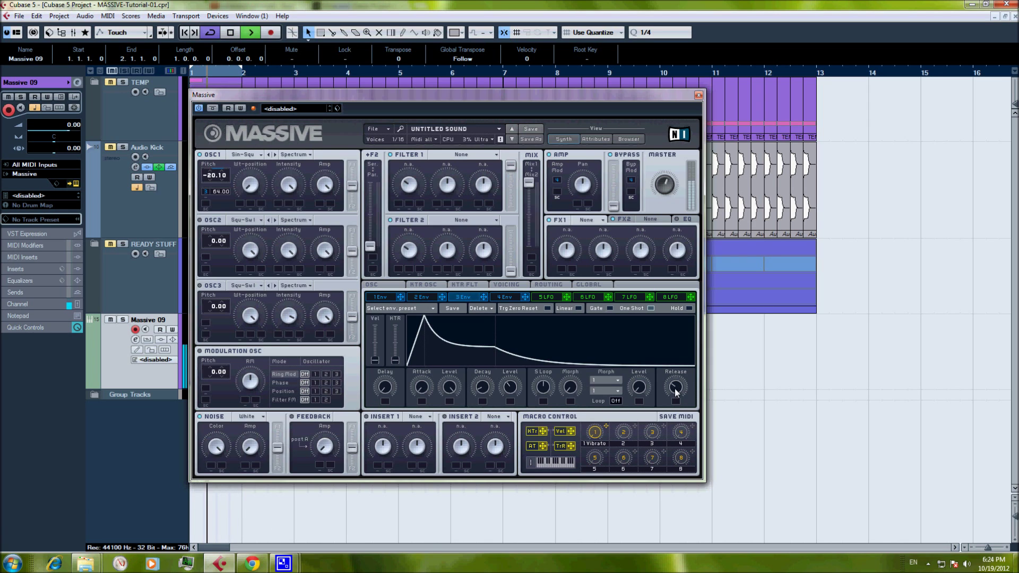
left_click_drag(672, 389, 671, 390)
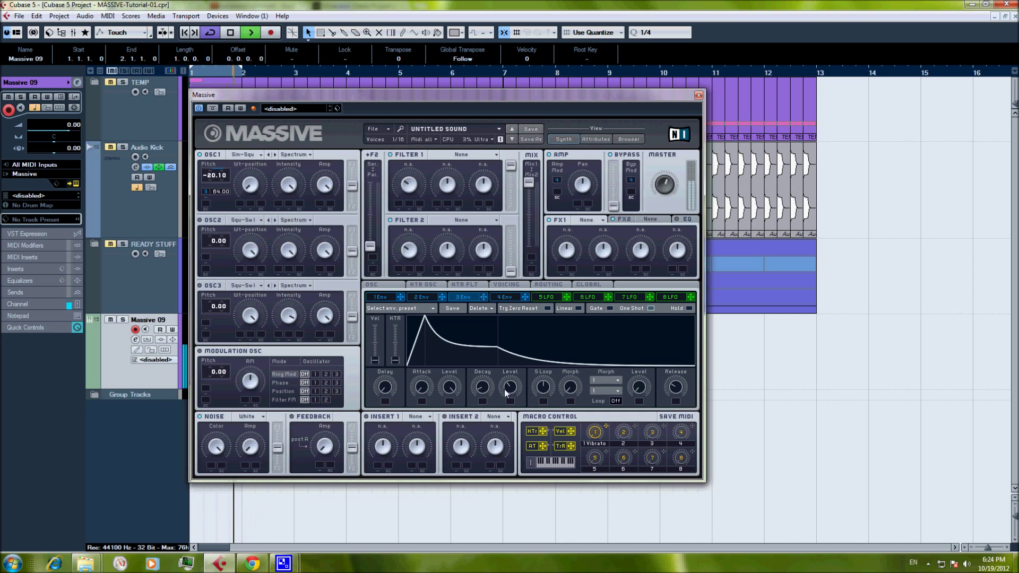
left_click_drag(509, 388, 482, 393)
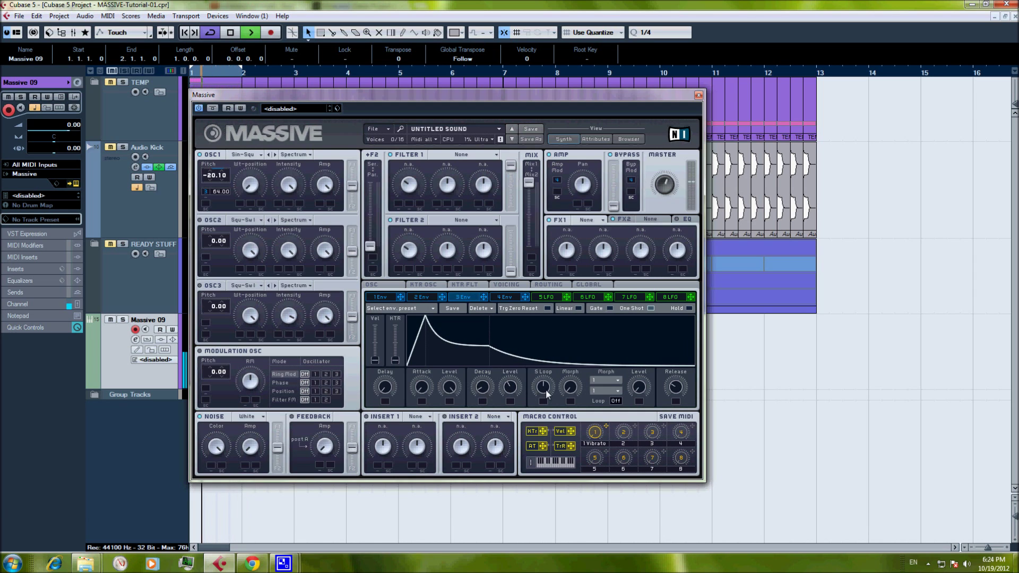
key("space")
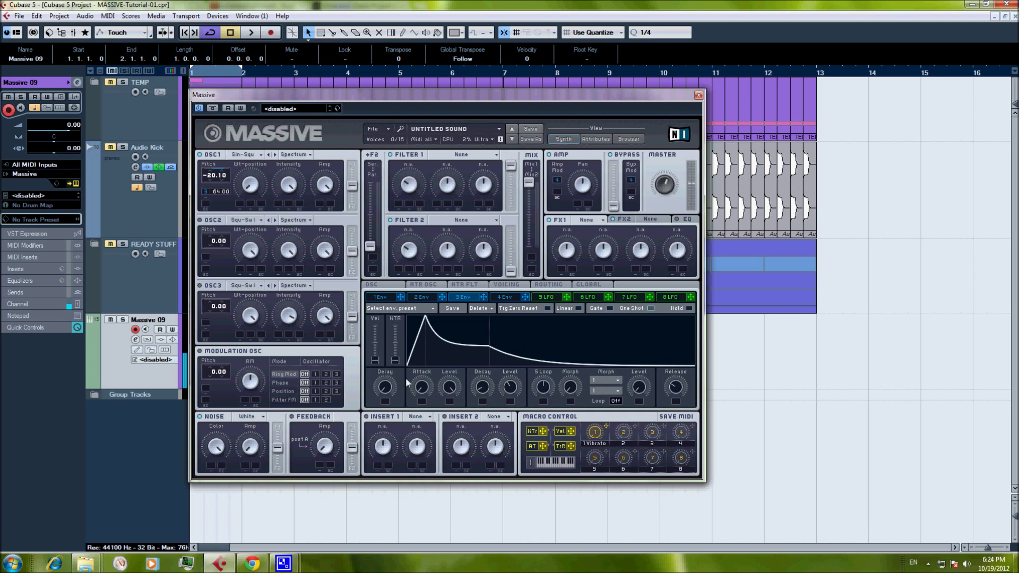
Set envelope 2's OSC1 pitch modulation amount to 36.
left_click(422, 298)
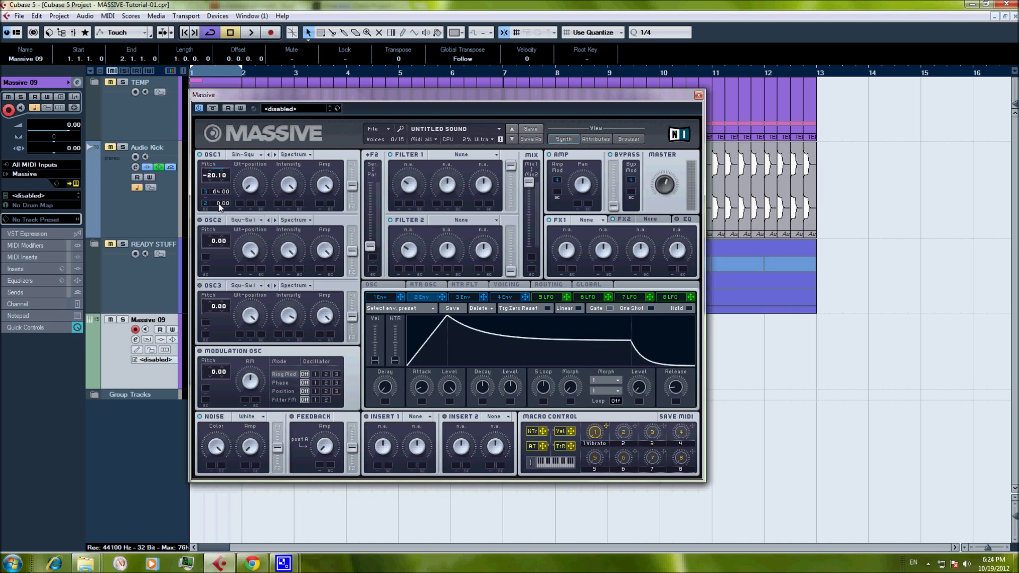
key("space")
left_click_drag(220, 206, 218, 198)
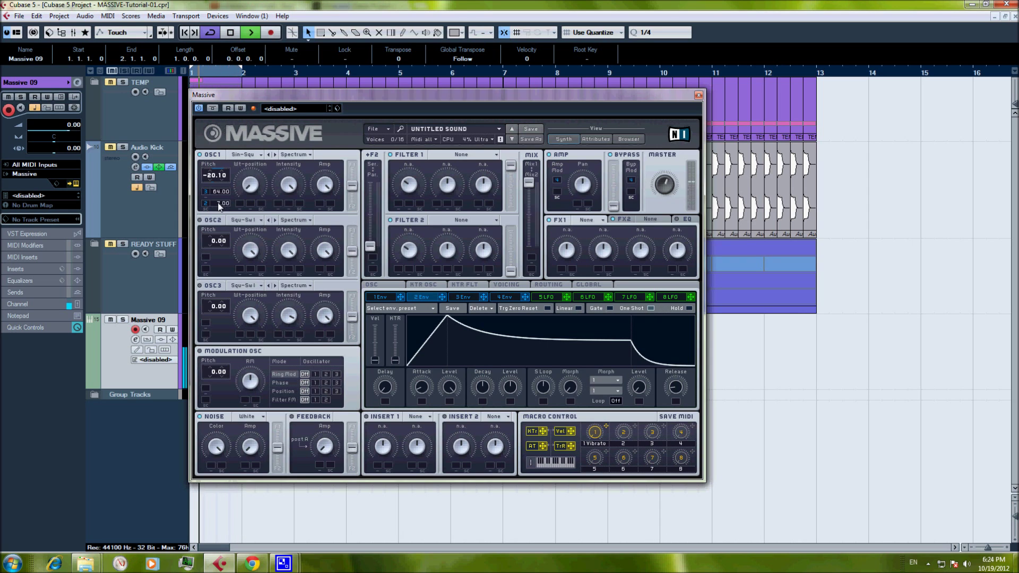
left_click_drag(218, 206, 226, 176)
key("space")
Shorten envelope 2's attack and decay and lower its peak and decay level.
left_click_drag(421, 387, 415, 410)
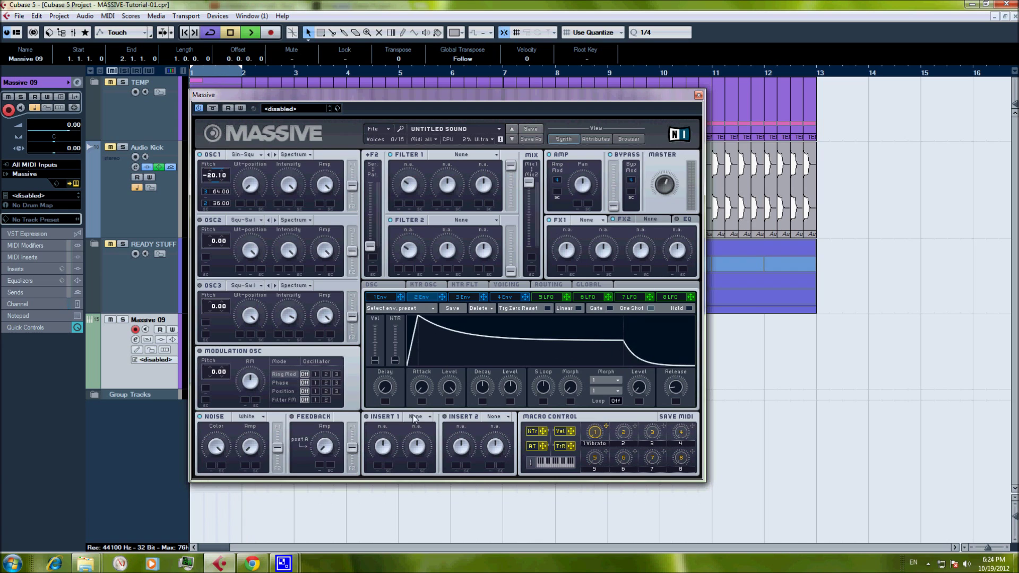
key("space")
left_click_drag(449, 392, 441, 421)
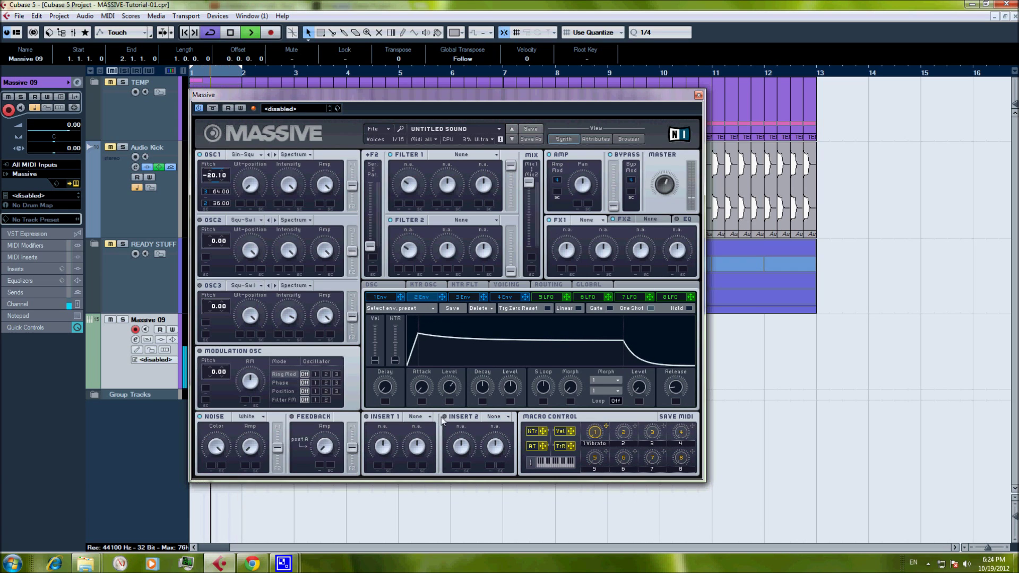
left_click_drag(482, 387, 470, 429)
left_click_drag(508, 387, 491, 410)
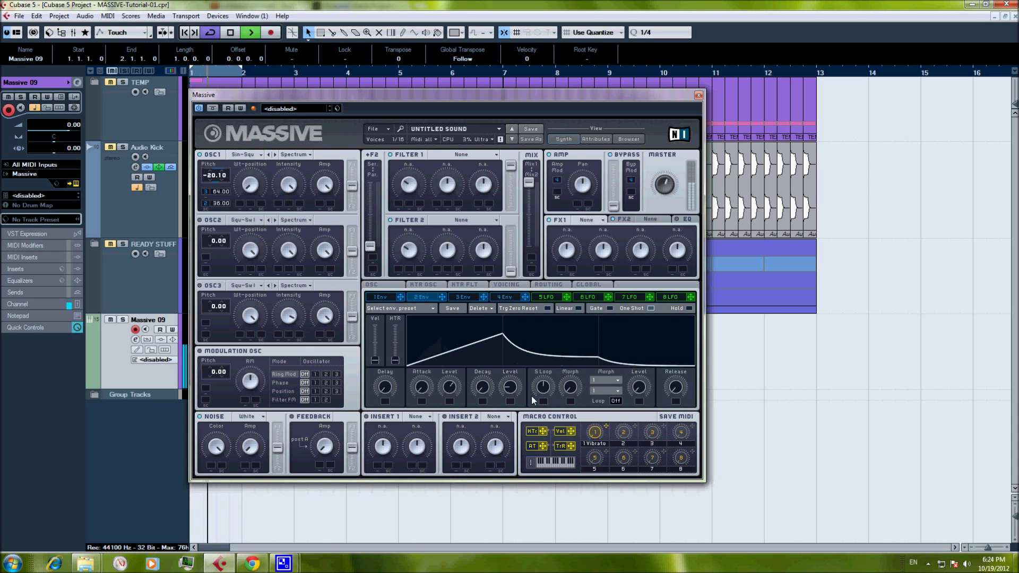
key("space")
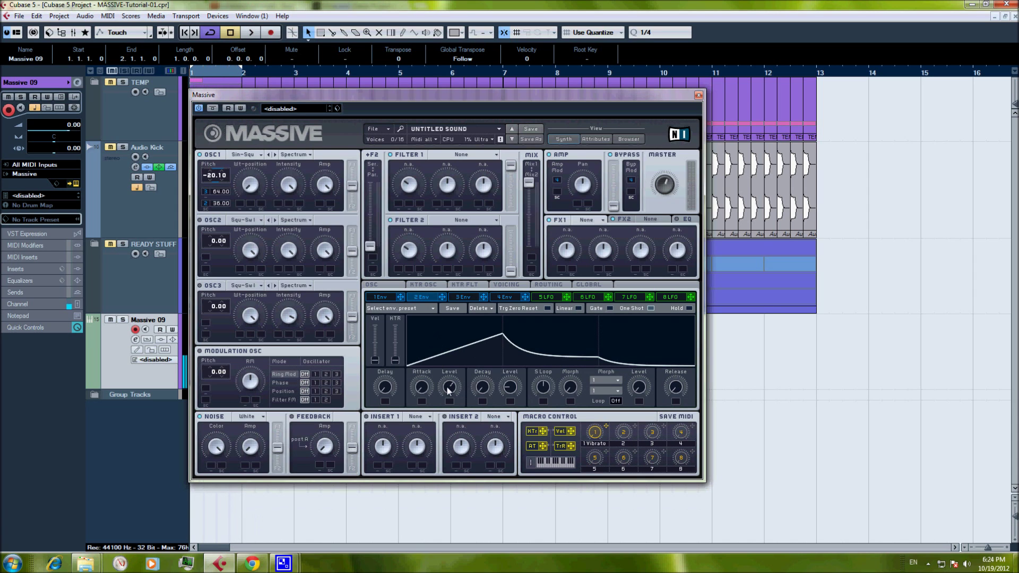
key("space")
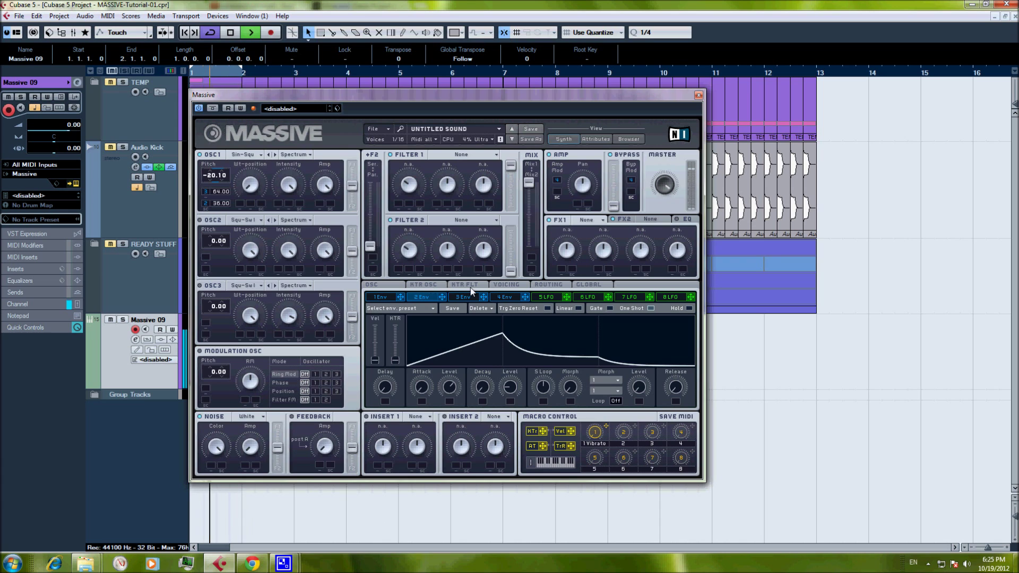
key("space")
Lengthen envelope 3's release and audition the kick.
left_click(505, 297)
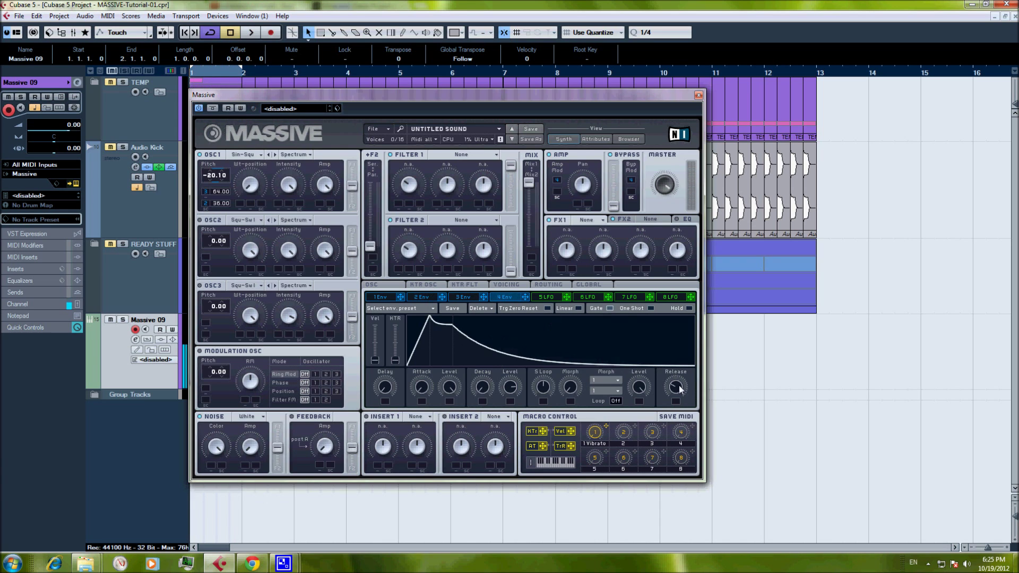
left_click(464, 298)
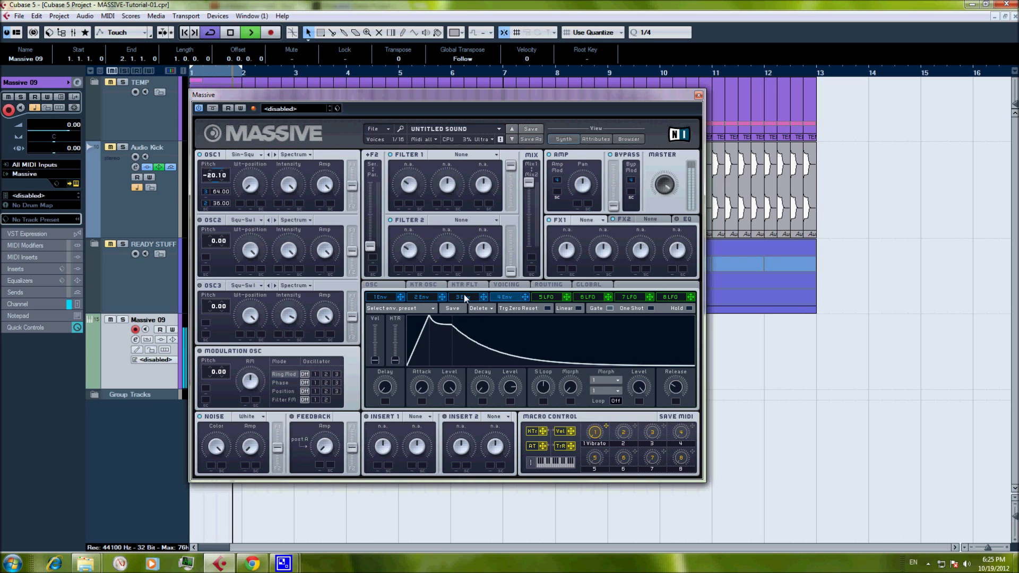
left_click_drag(676, 386, 667, 391)
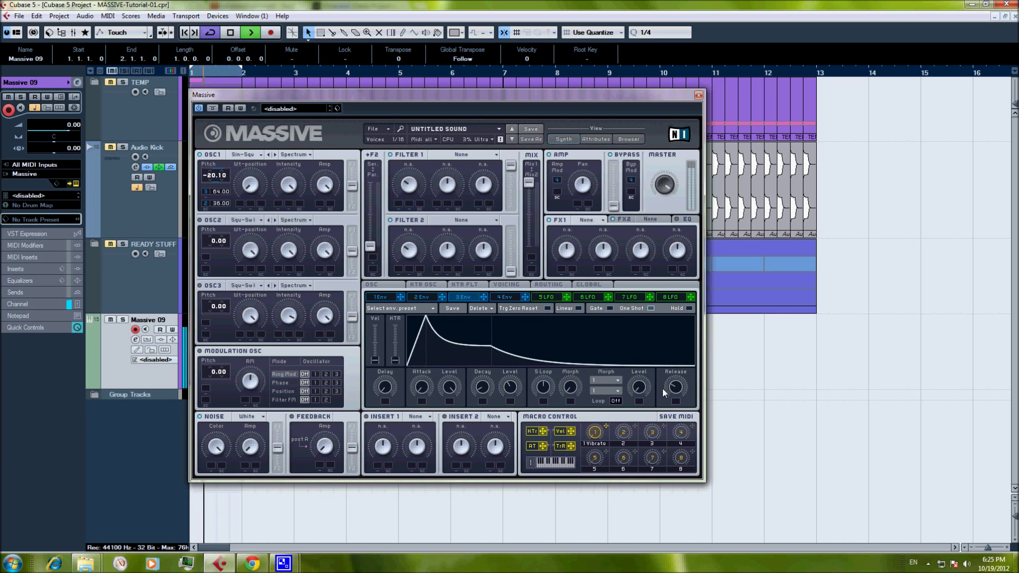
key("space")
left_click(427, 299)
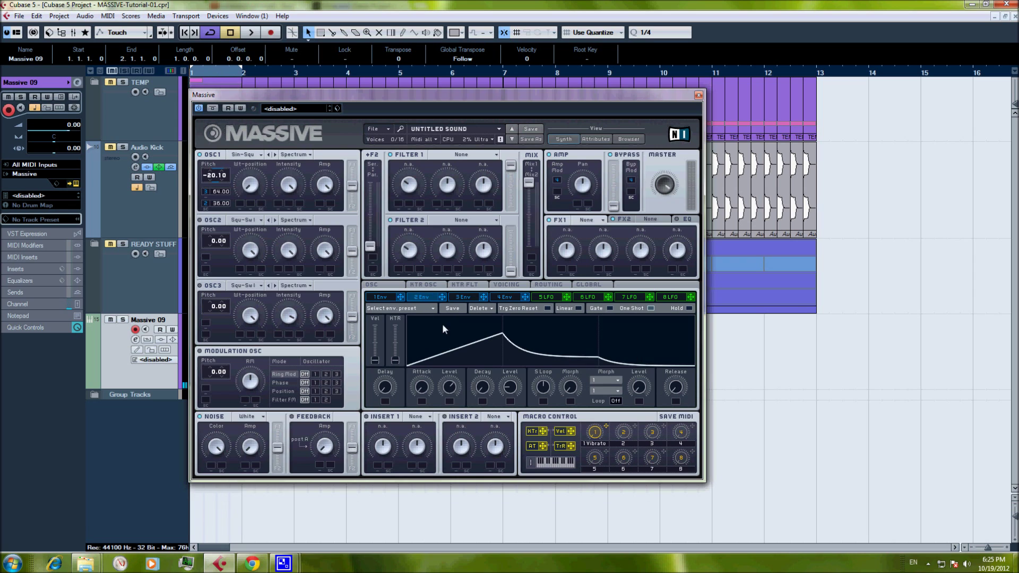
left_click(460, 299)
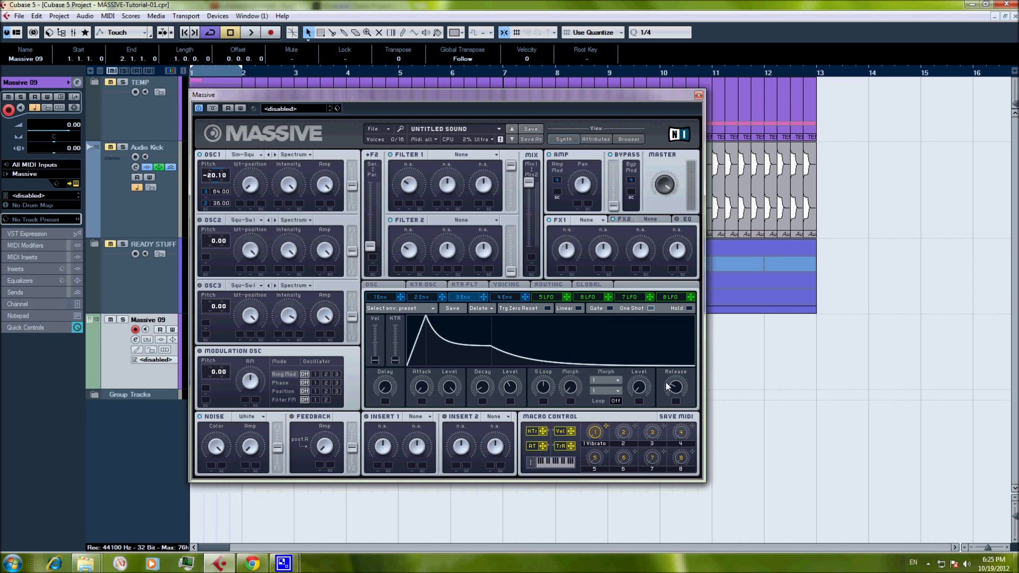
key("space")
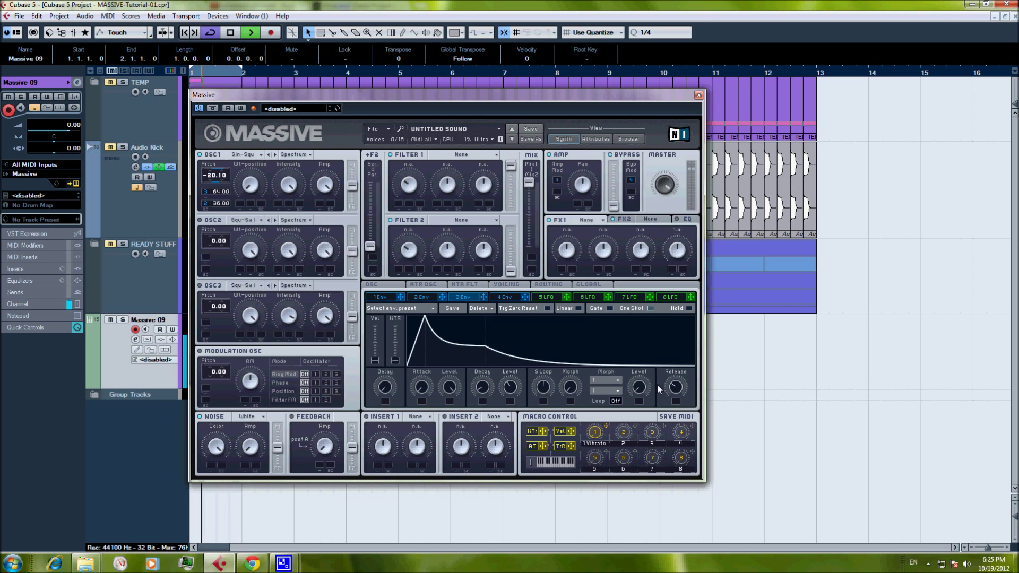
key("space")
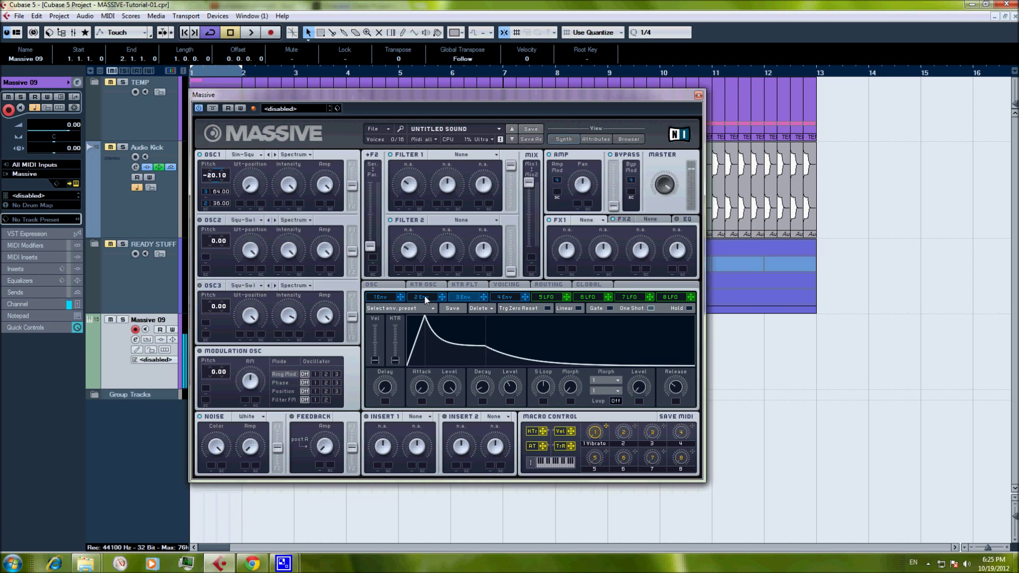
Lower envelope 2's attack level, audition the kick and close the Massive window.
left_click(422, 297)
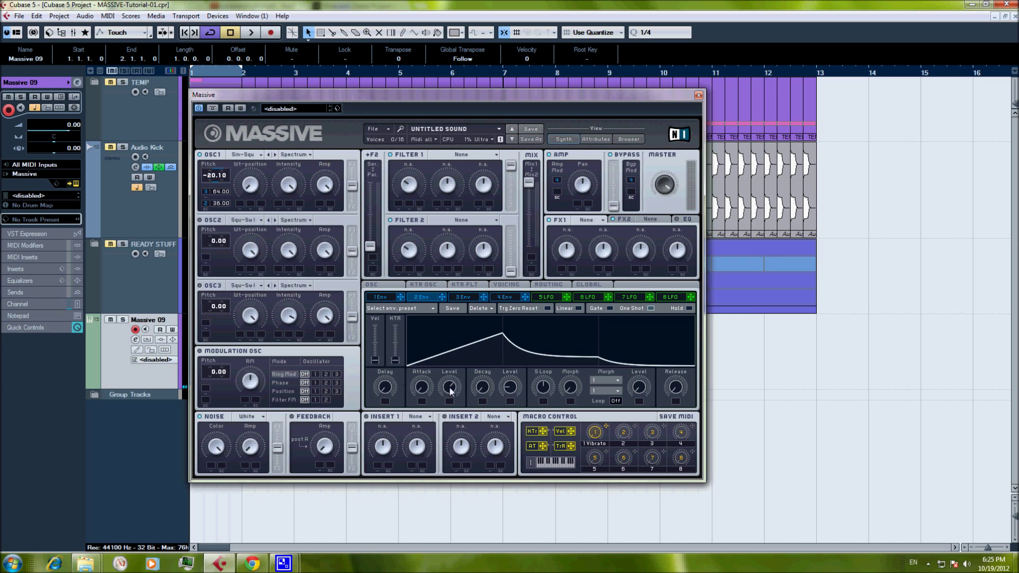
key("space")
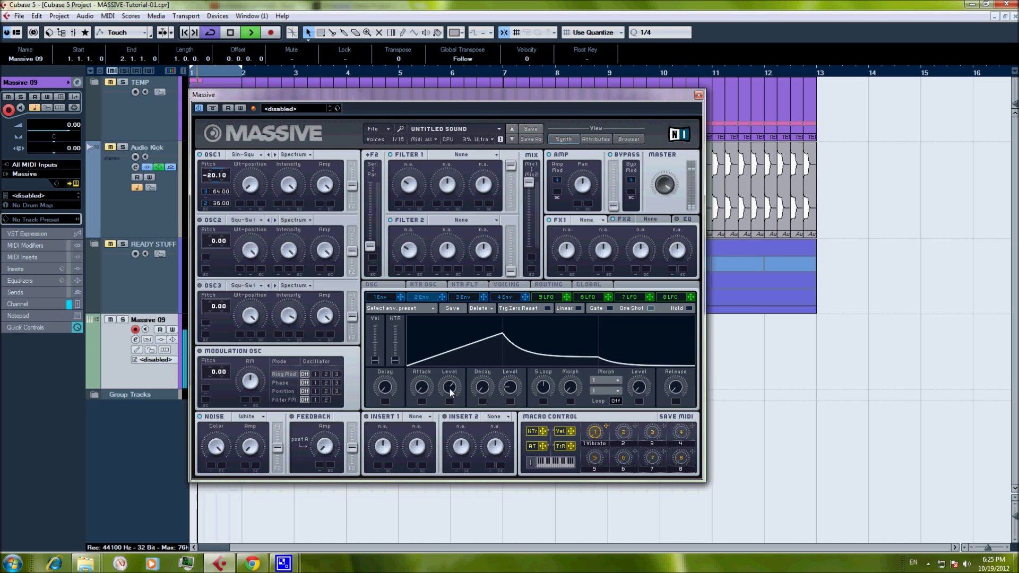
mouse_move(449, 393)
left_mouse_down()
mouse_move(446, 403)
mouse_move(445, 393)
left_mouse_up()
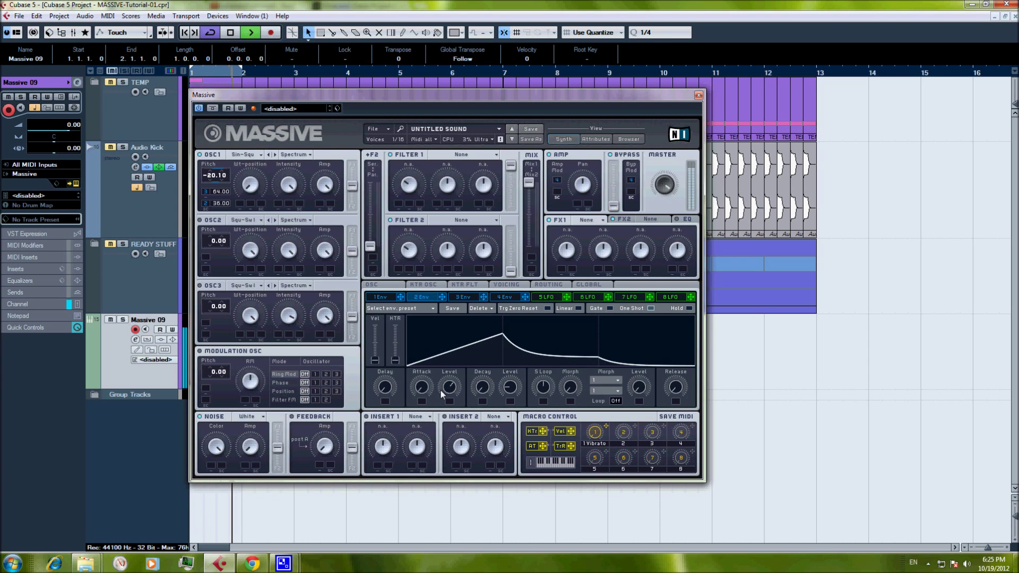
key("space")
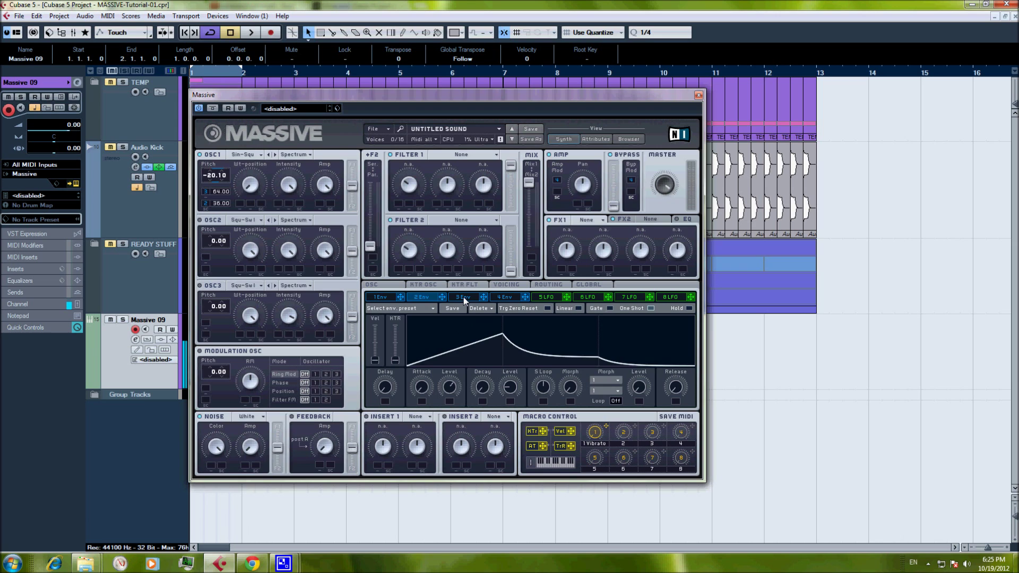
left_click(464, 298)
key("space")
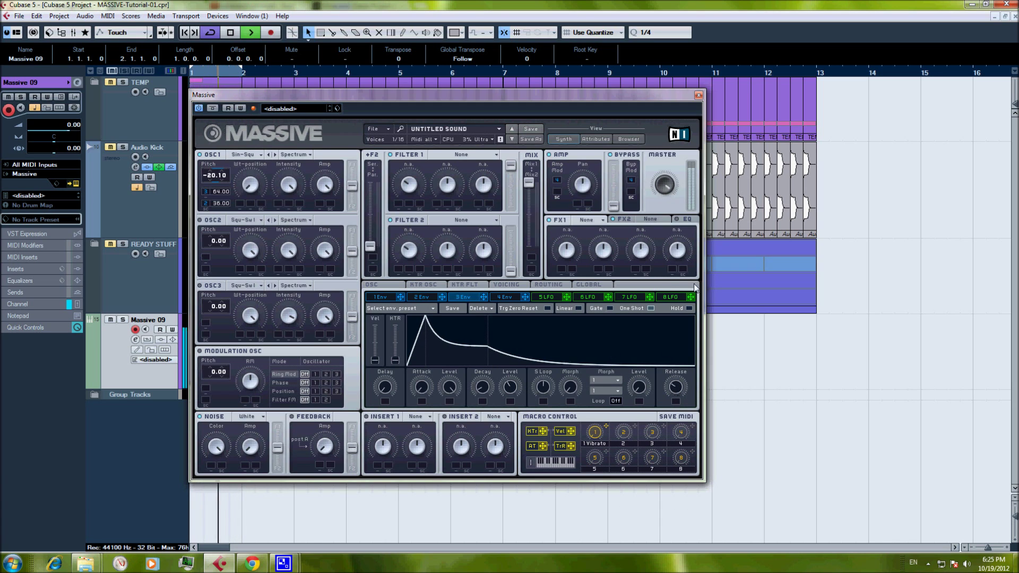
key("space")
left_click(699, 95)
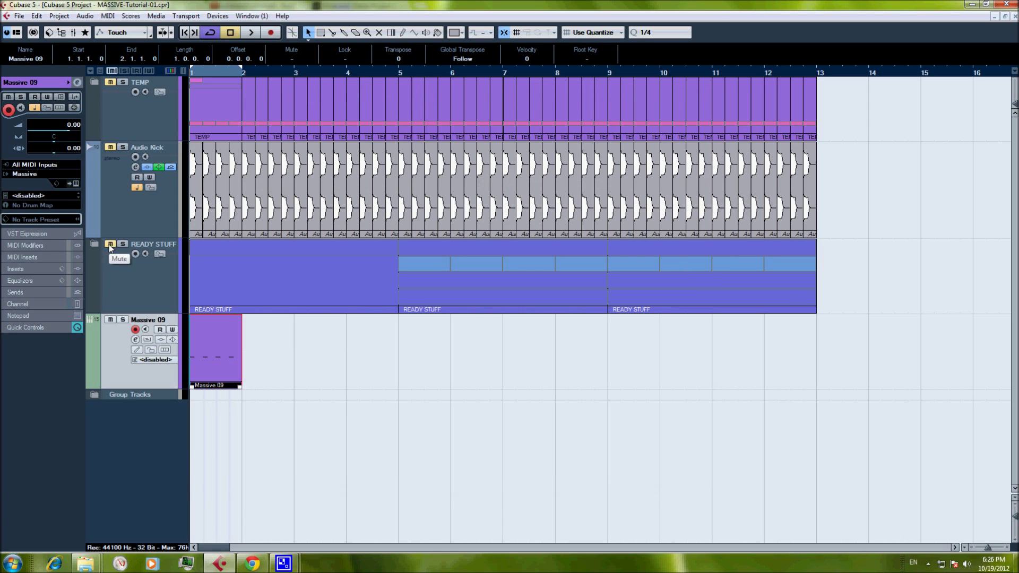
Duplicate the Massive 09 part through bar 12 and play it back.
key("ctrl+d")
key("ctrl+d")
key("ctrl+d")
key("ctrl+d")
key("ctrl+d")
key("ctrl+d")
key("ctrl+d")
key("ctrl+d")
key("ctrl+d")
key("ctrl+d")
key("ctrl+d")
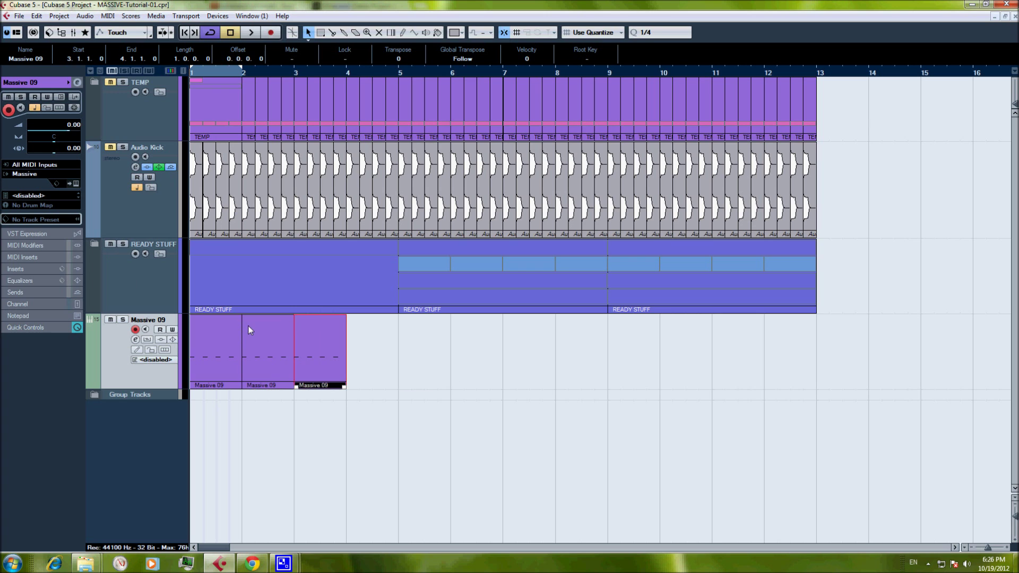
key("space")
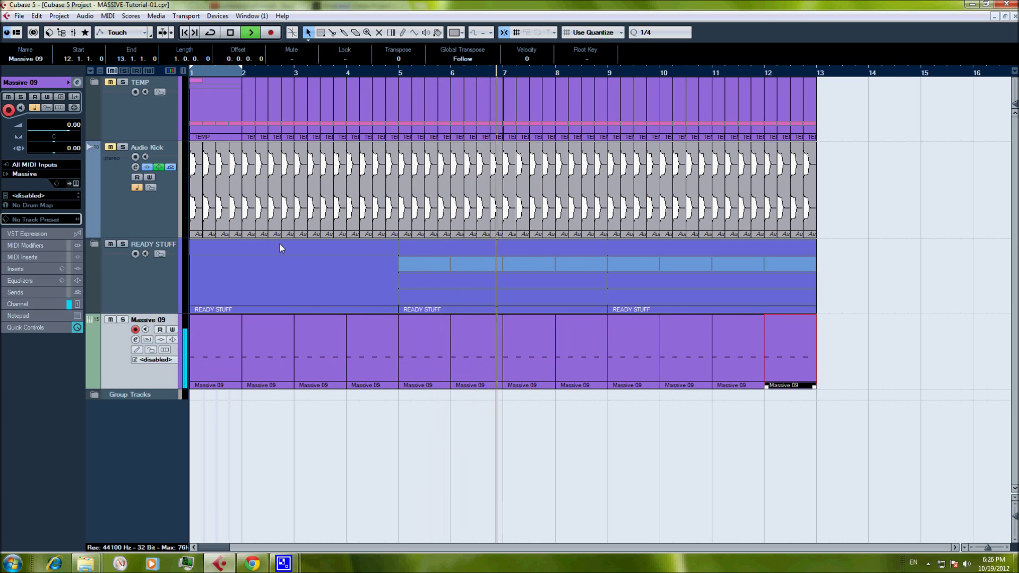
key("space")
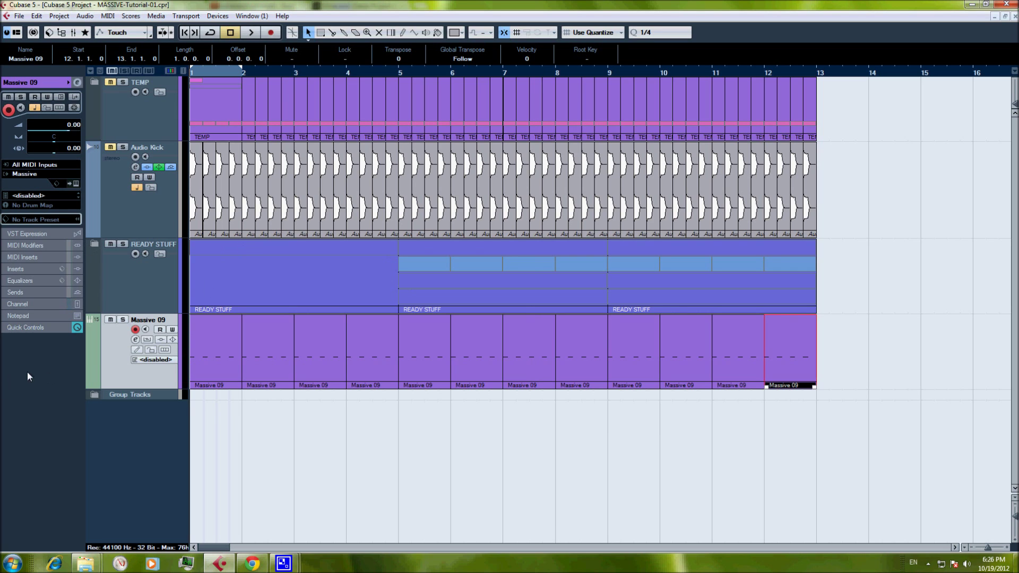
left_click(95, 395)
Route the Massive 09 channel's output to the Groups - Record group track.
left_click(149, 411)
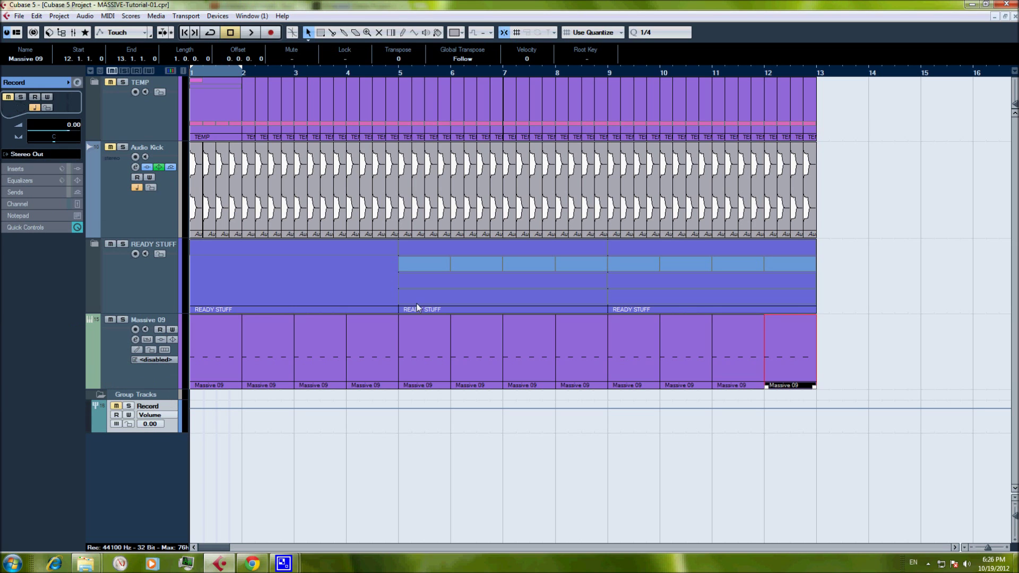
left_click(115, 361)
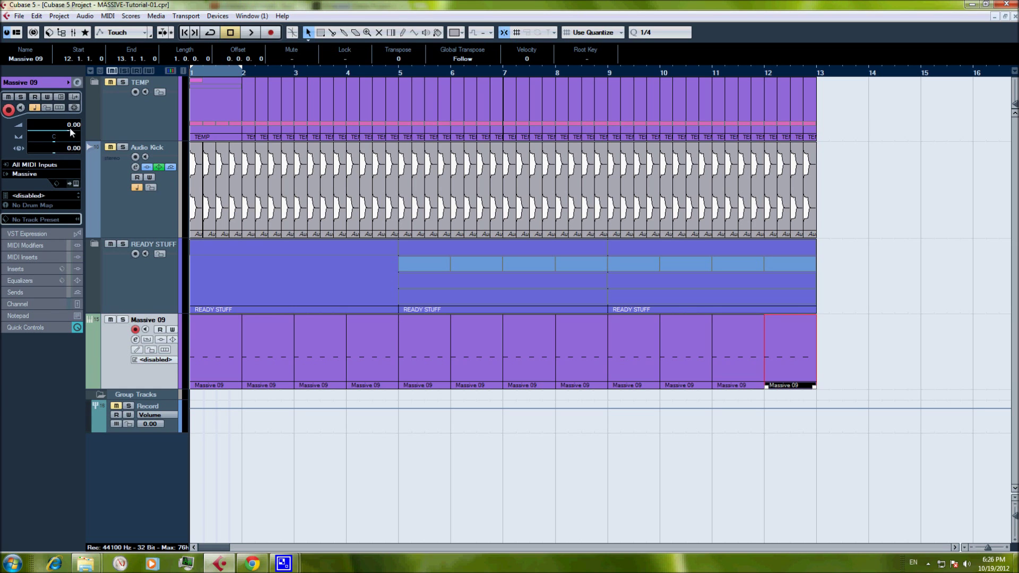
left_click(77, 83)
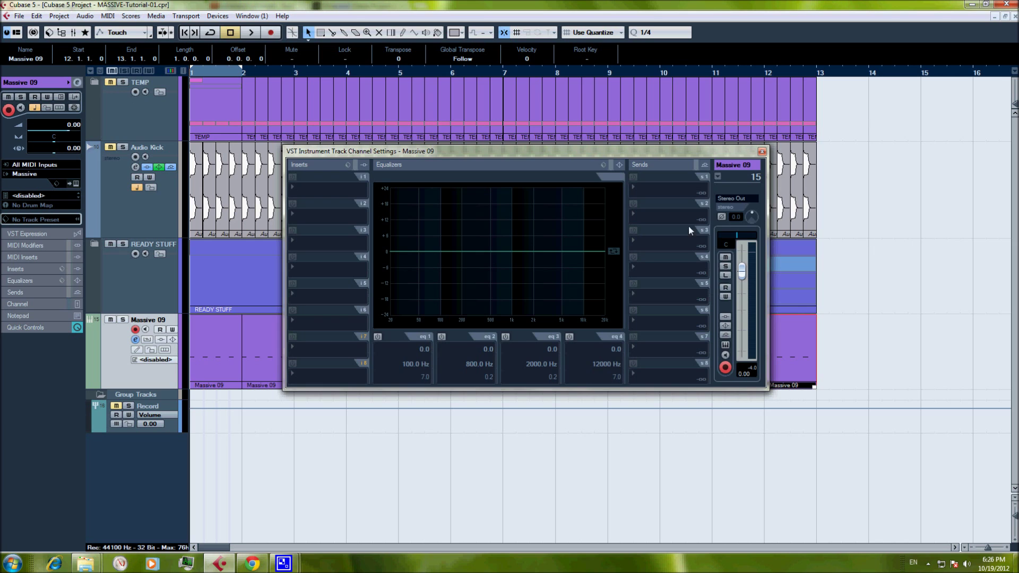
left_click(725, 204)
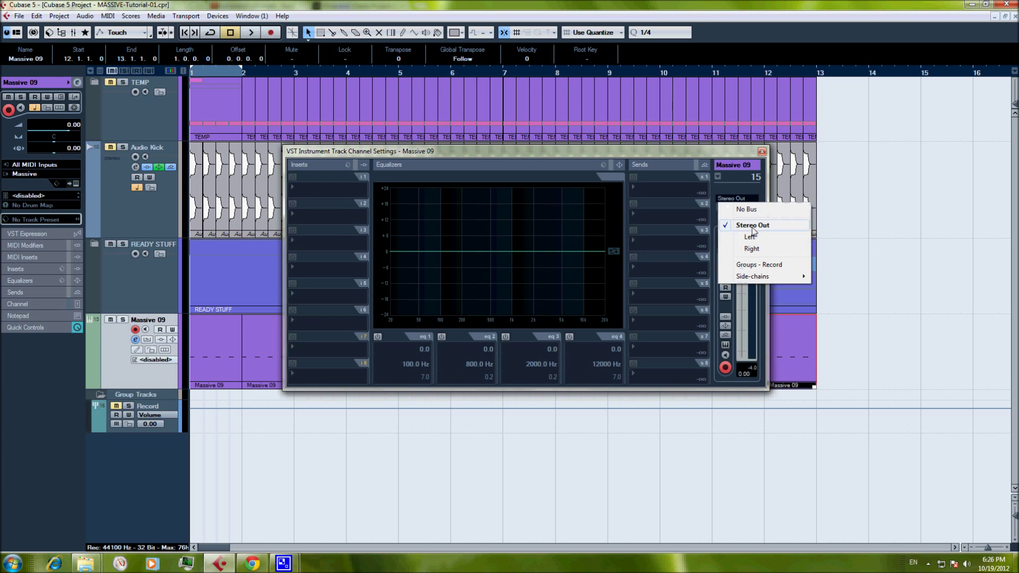
left_click(750, 265)
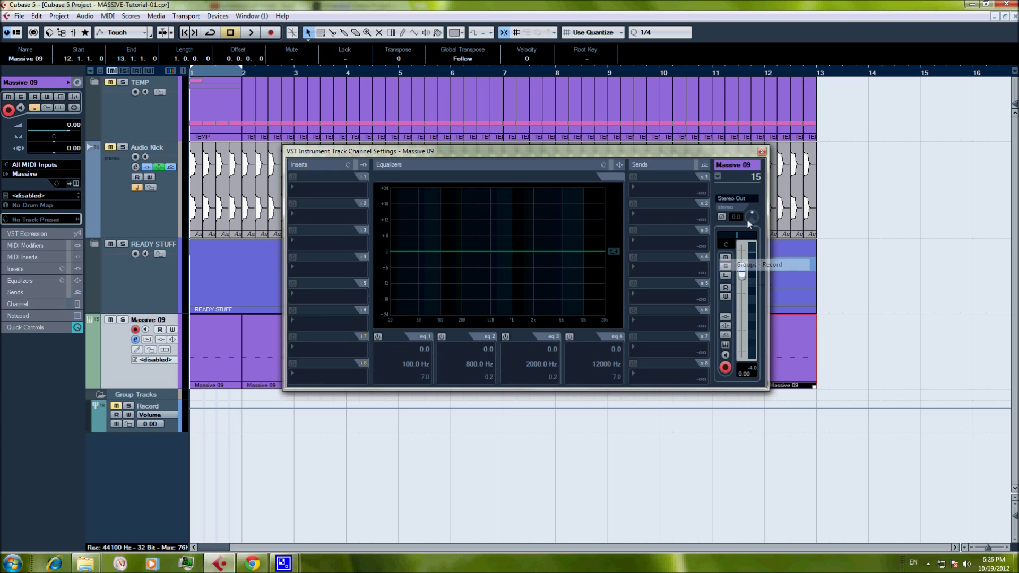
left_click(761, 151)
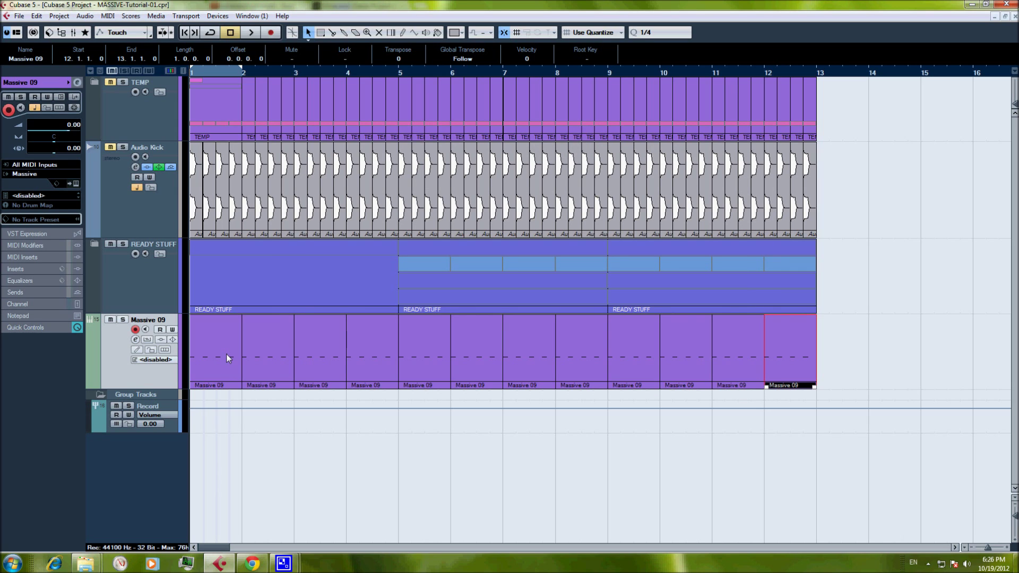
Play the project briefly from the start to check the new routing.
key("space")
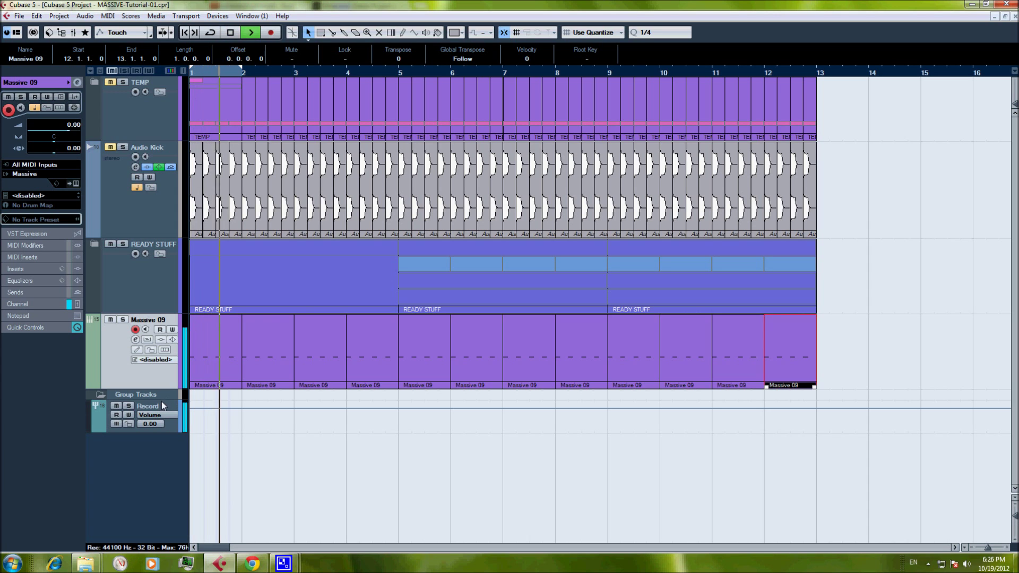
key("space")
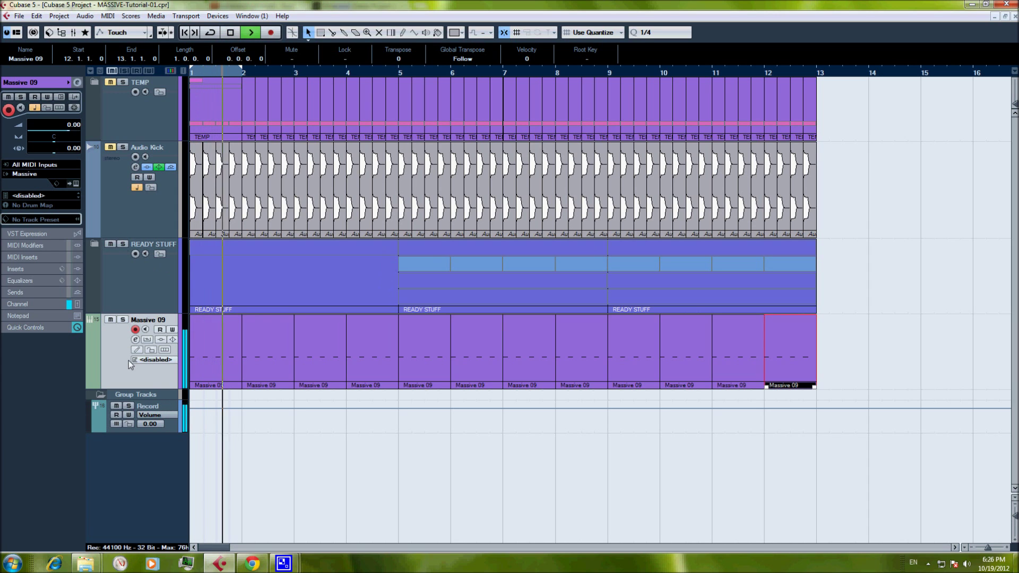
key("space")
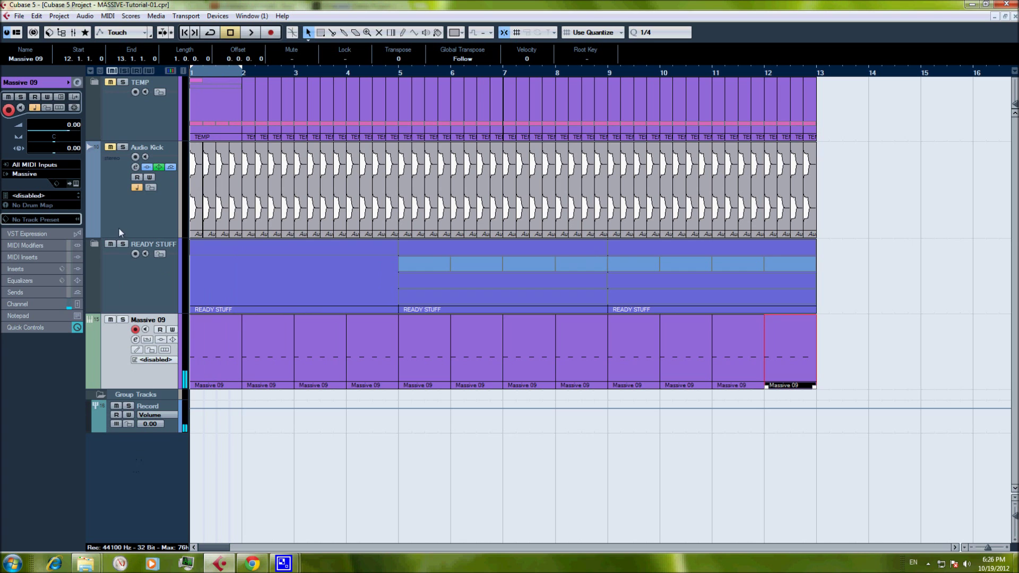
right_click(126, 449)
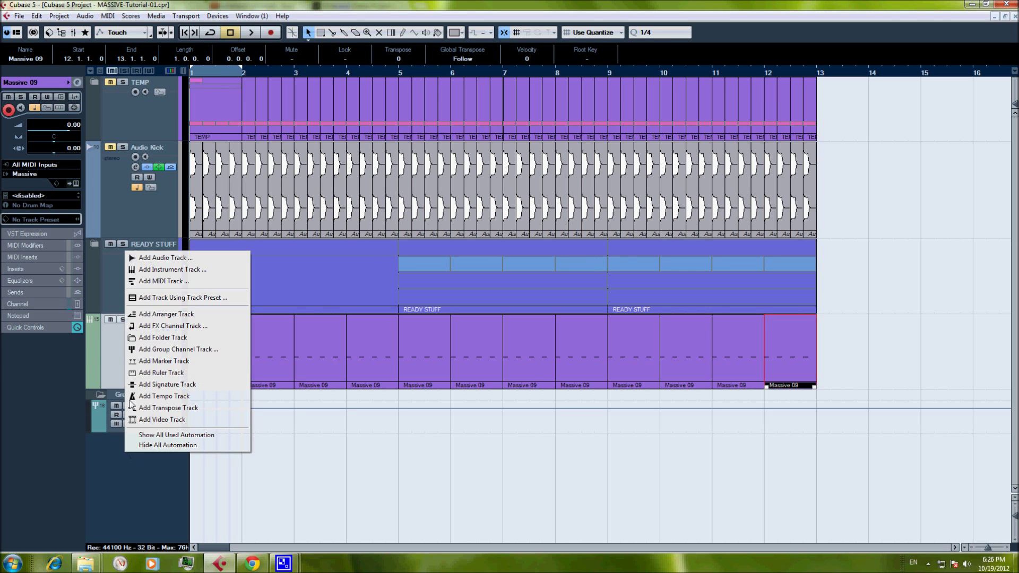
Add audio track Audio 07 with its input taken from the Record group.
left_click(154, 257)
left_click(617, 307)
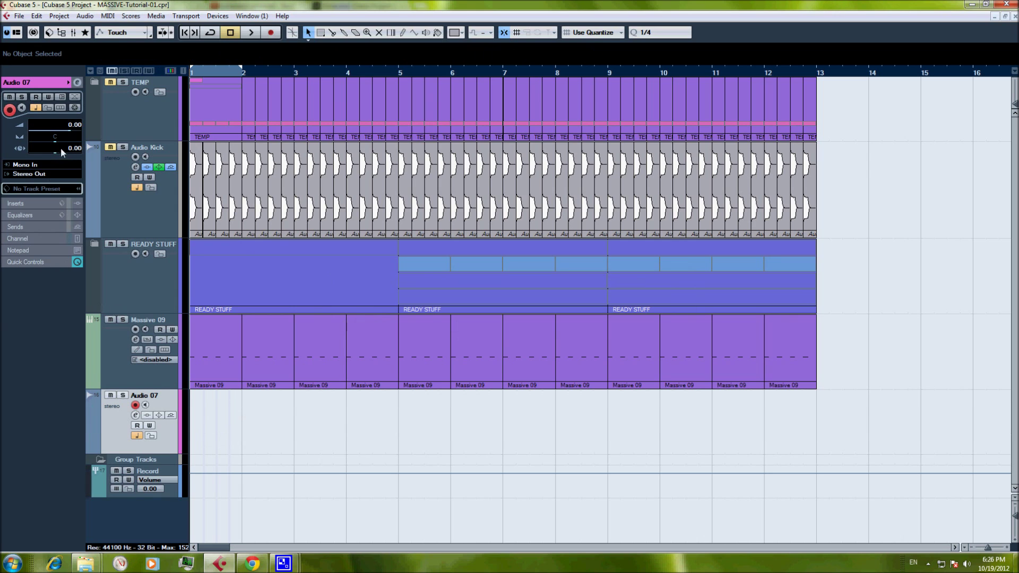
left_click(32, 165)
left_click(80, 204)
Solo Massive 09 and record its kick onto Audio 07 as Audio 07_03, then play back.
left_click(123, 320)
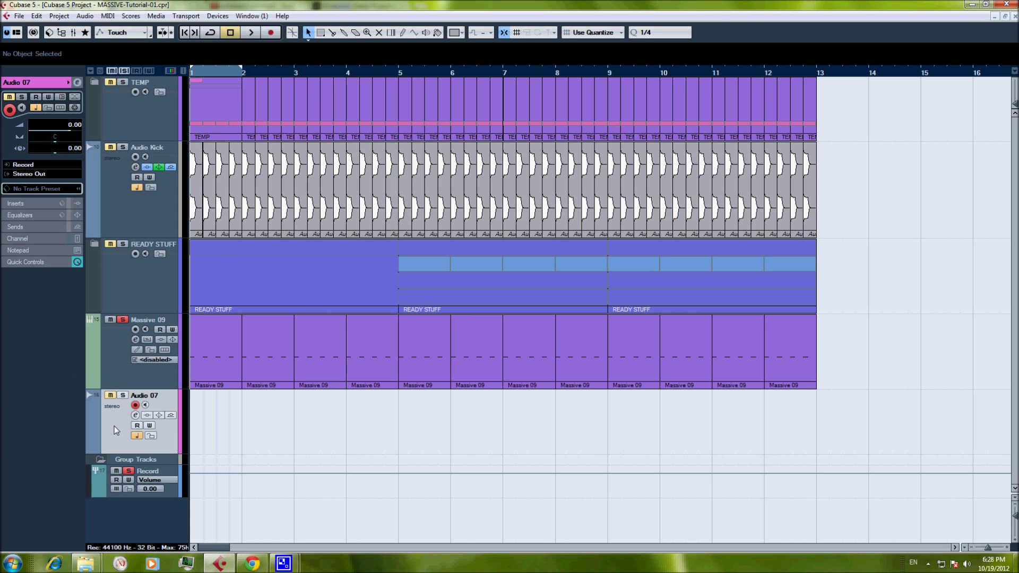
key("KP_Multiply")
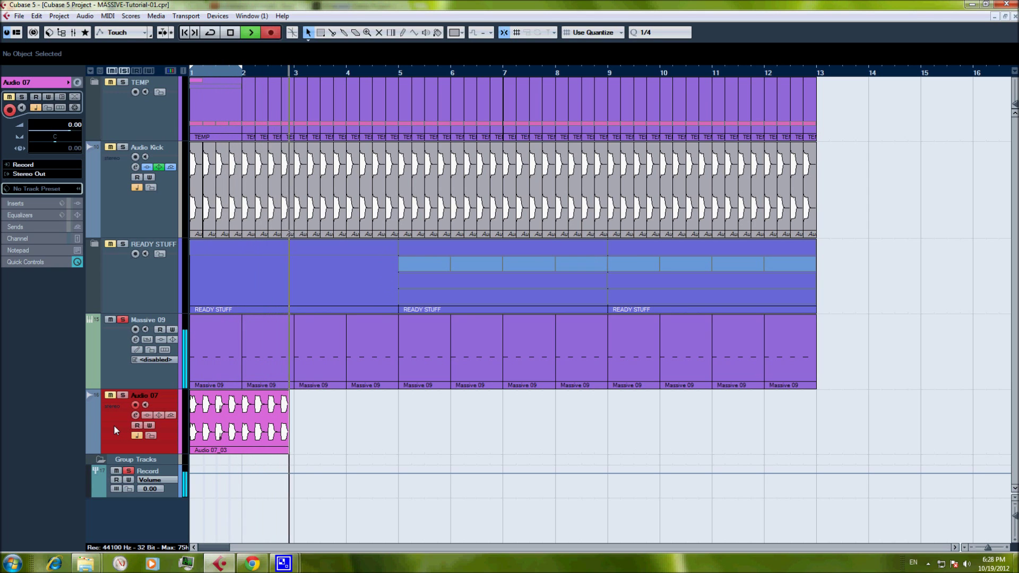
key("space")
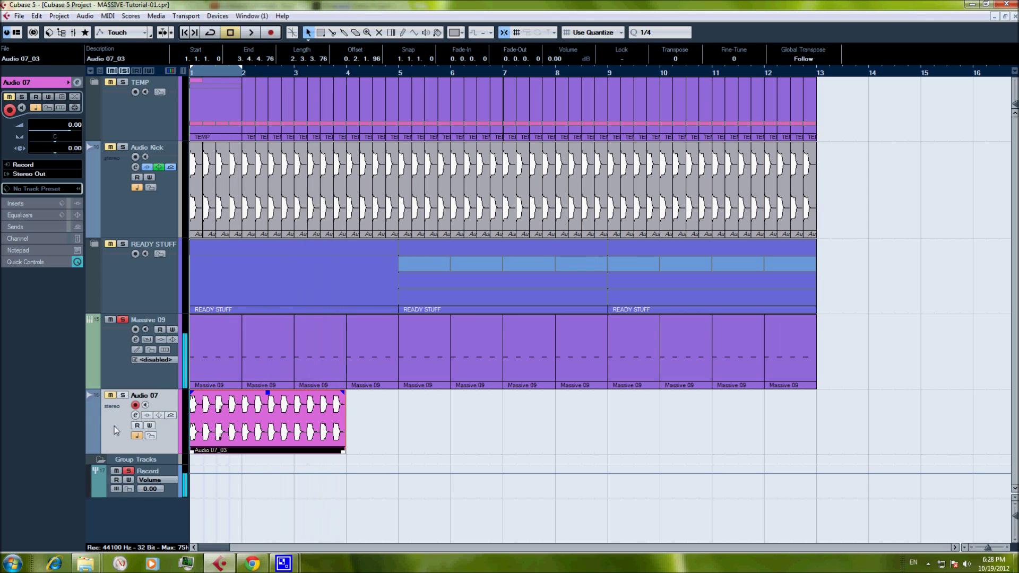
left_click(110, 320)
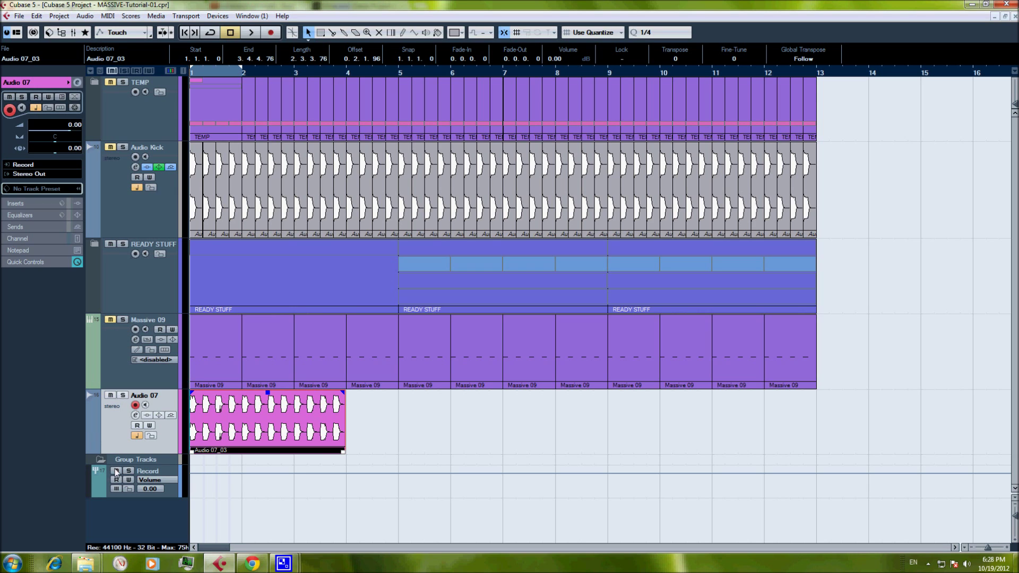
left_click(99, 460)
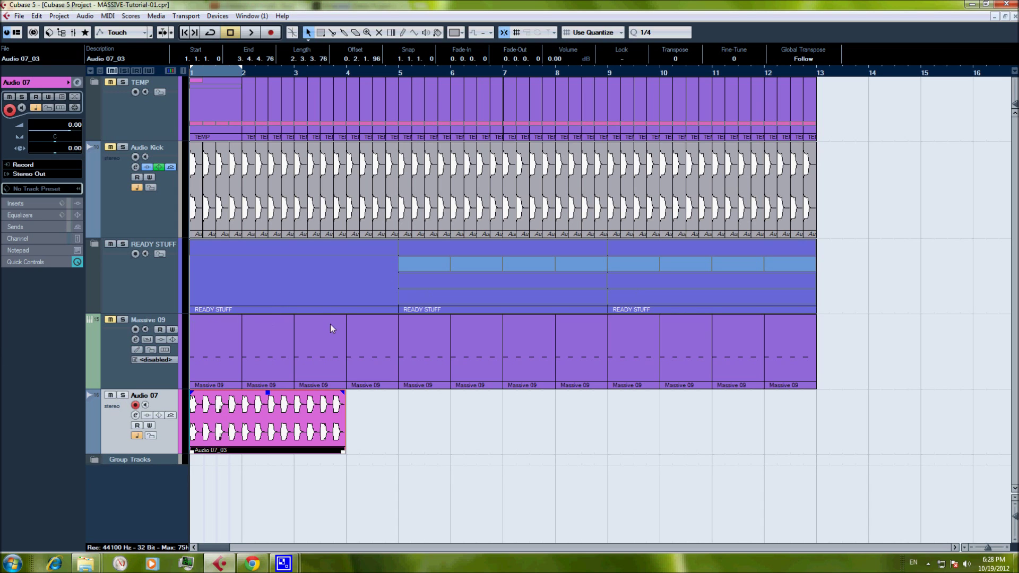
key("space")
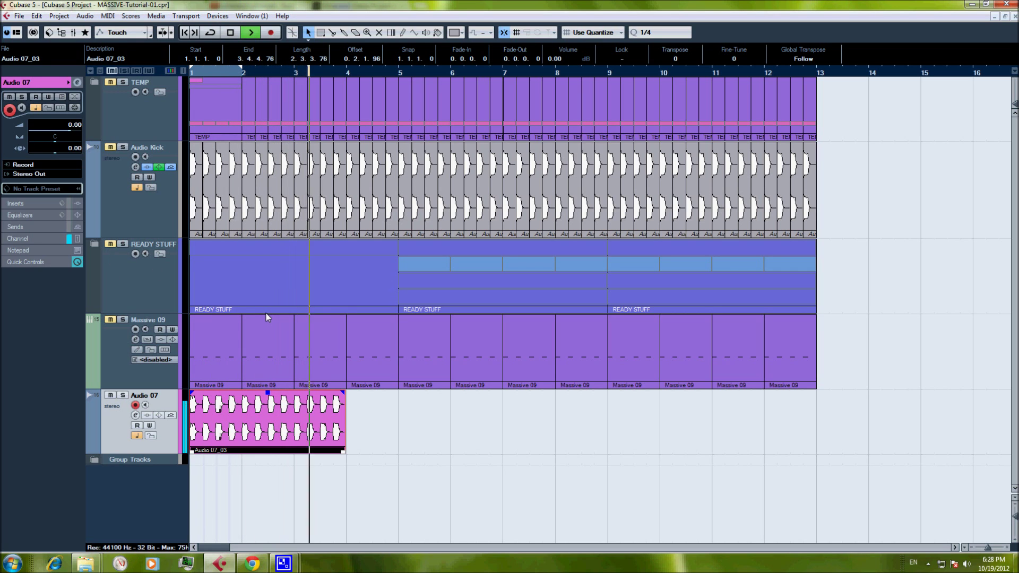
Split the Audio 07 take around bar 2 and delete all but the single kick hit.
key("space")
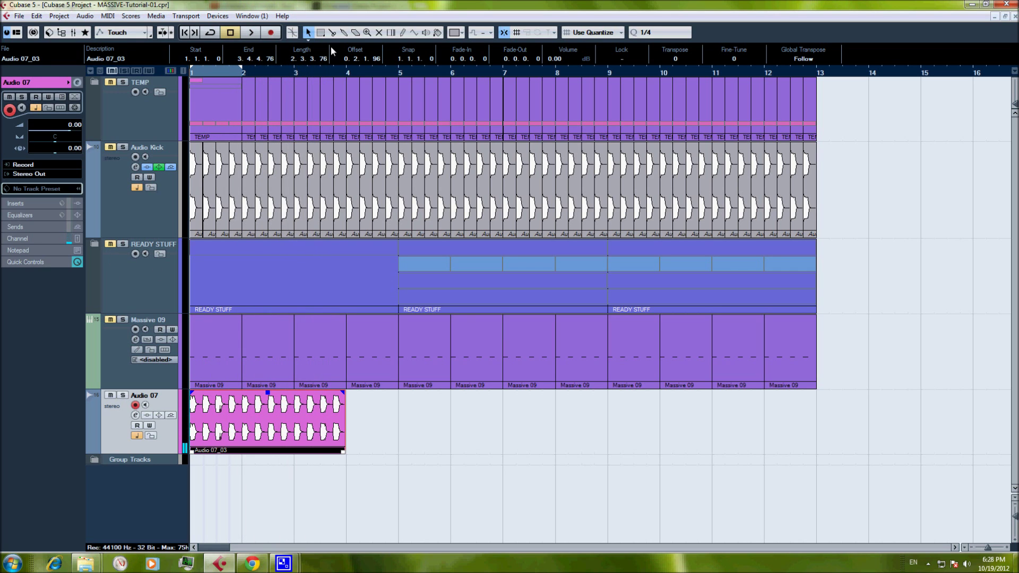
left_click(332, 34)
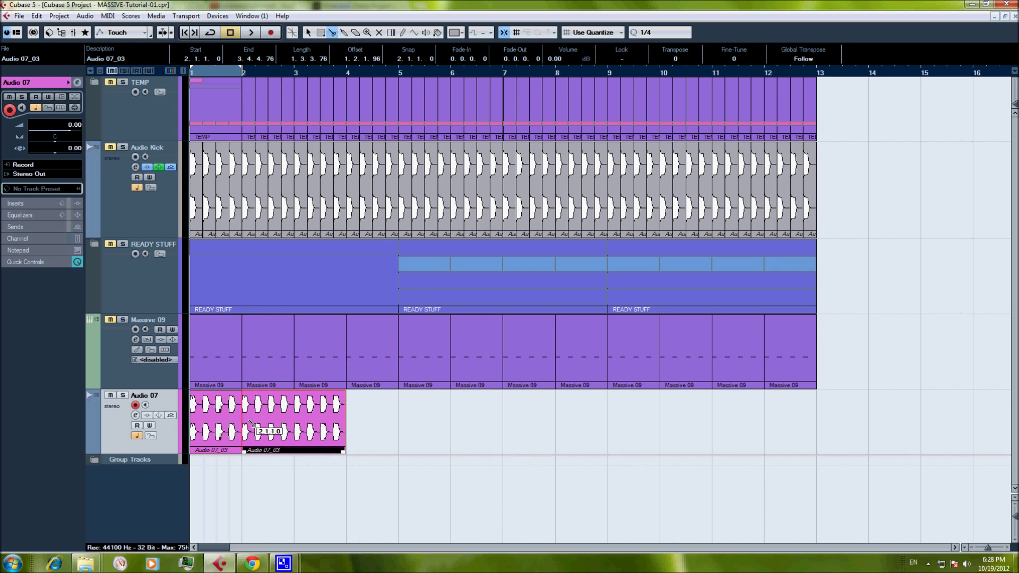
left_click(255, 426)
left_click(309, 33)
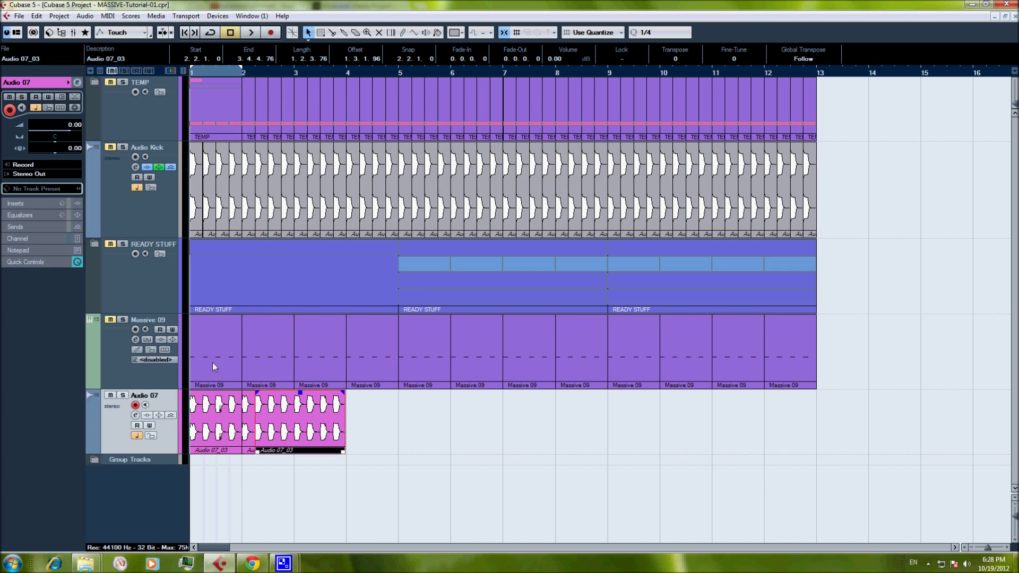
left_click(224, 413)
key("Delete")
left_click(286, 419)
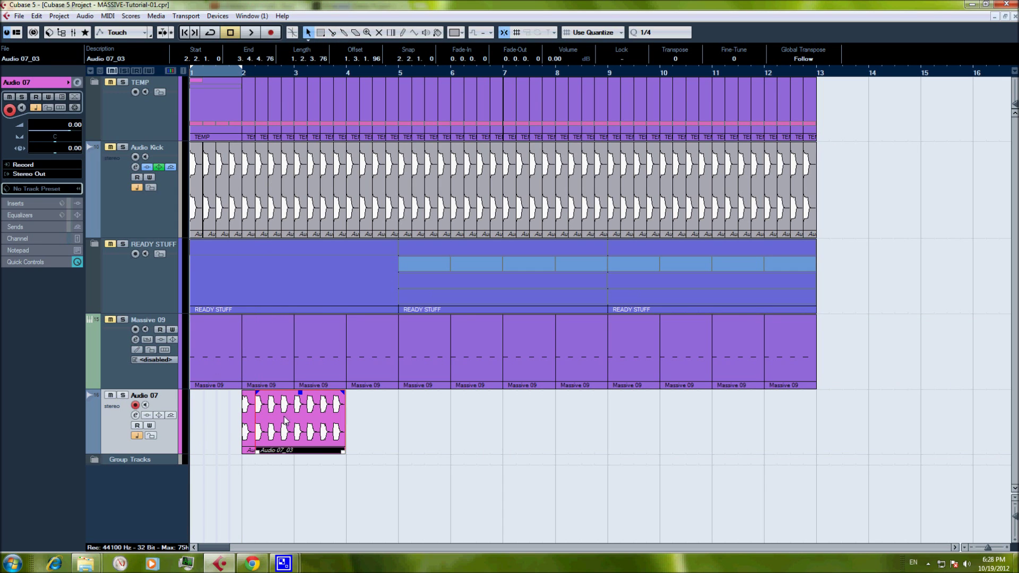
key("Delete")
left_click(246, 424)
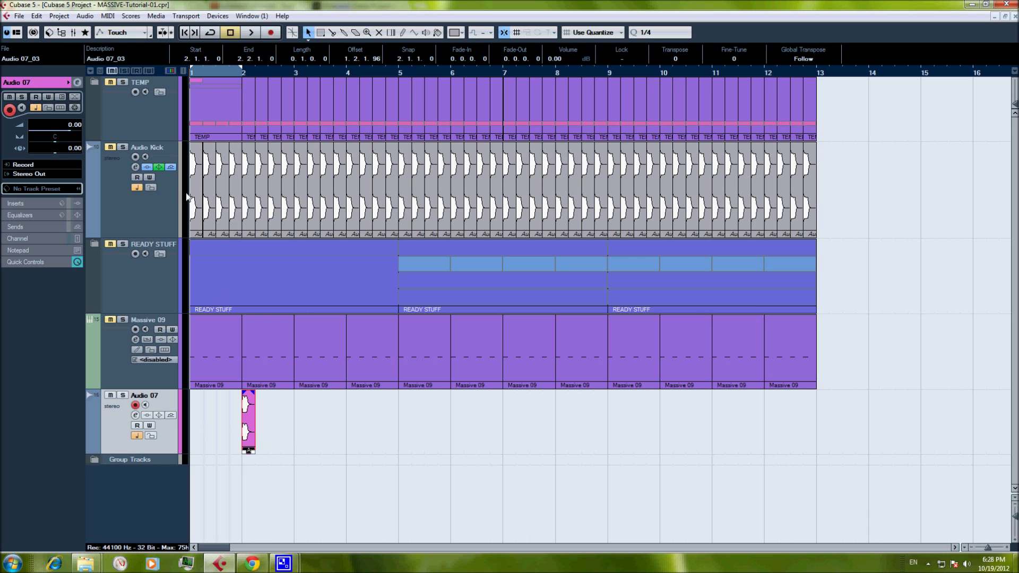
Fade out the kick hit's tail and bounce it to replace the original event.
left_click(85, 16)
left_click(230, 365)
left_click_drag(254, 392, 253, 398)
left_click(85, 16)
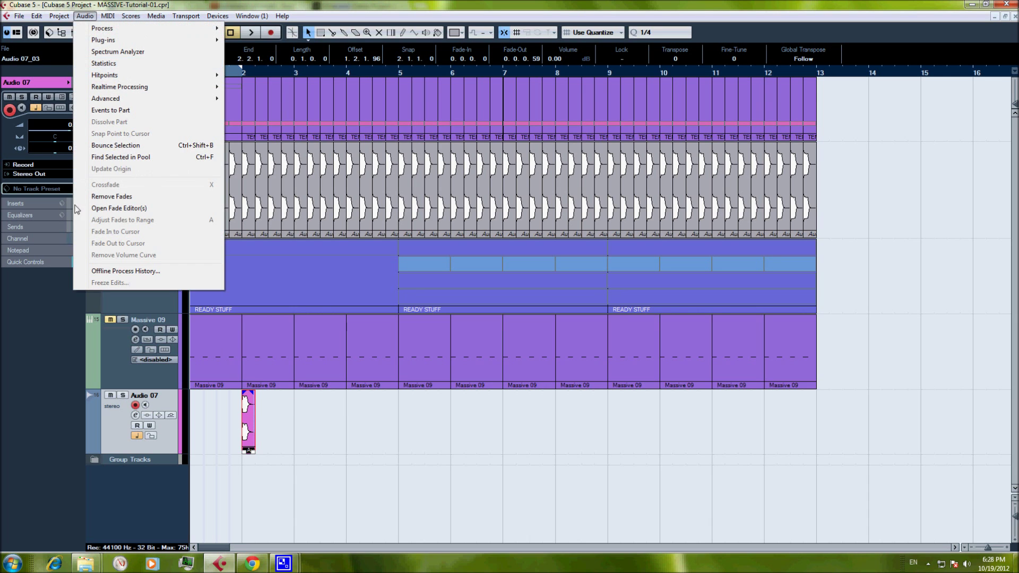
left_click(115, 148)
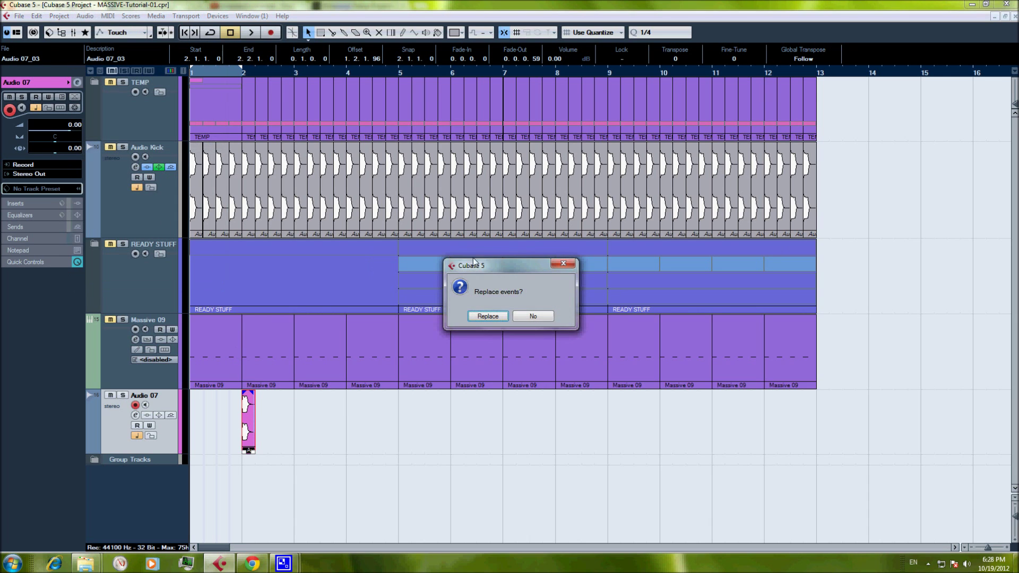
left_click(480, 319)
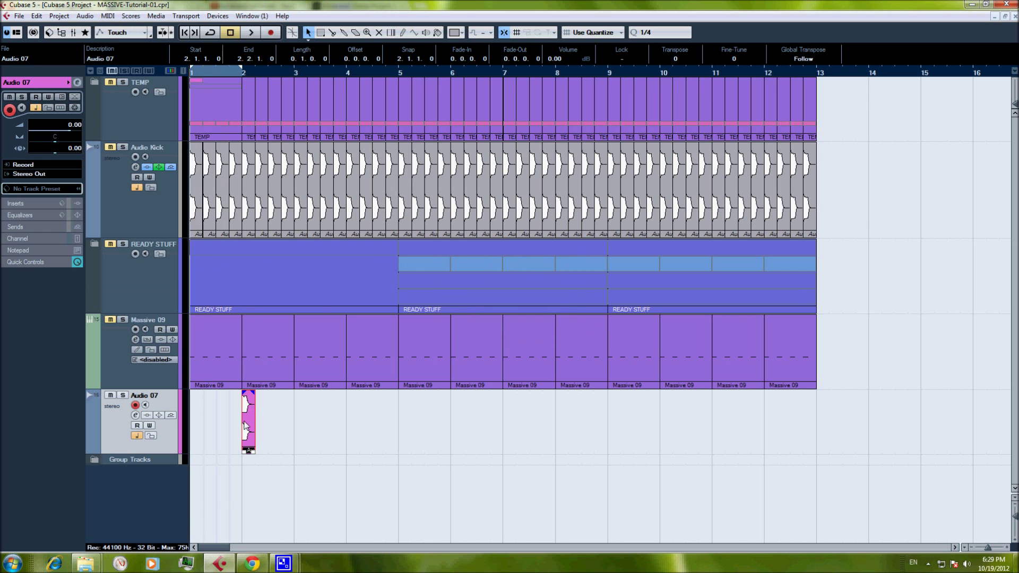
key("shift+g")
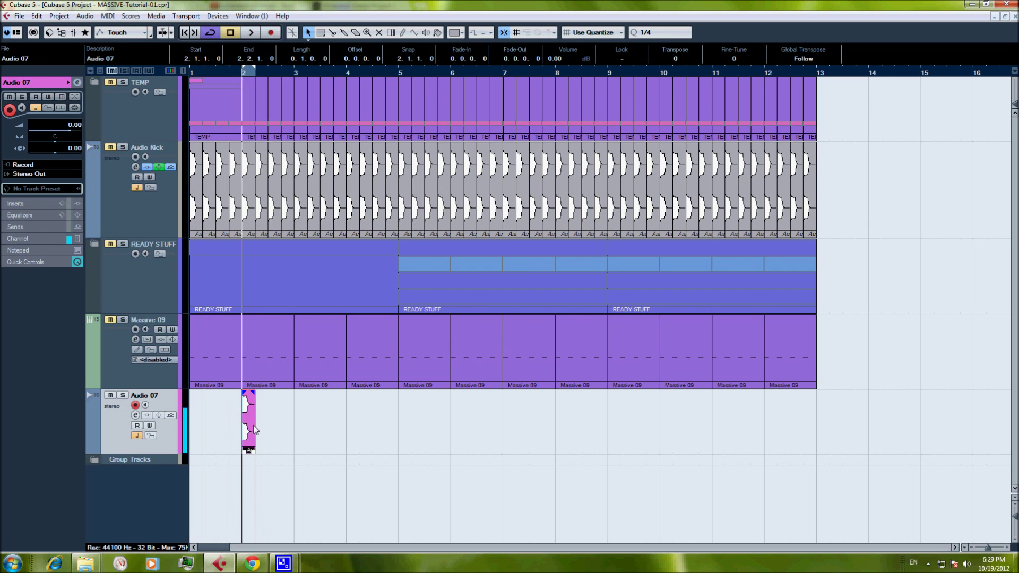
left_click(232, 434)
double_click(251, 430)
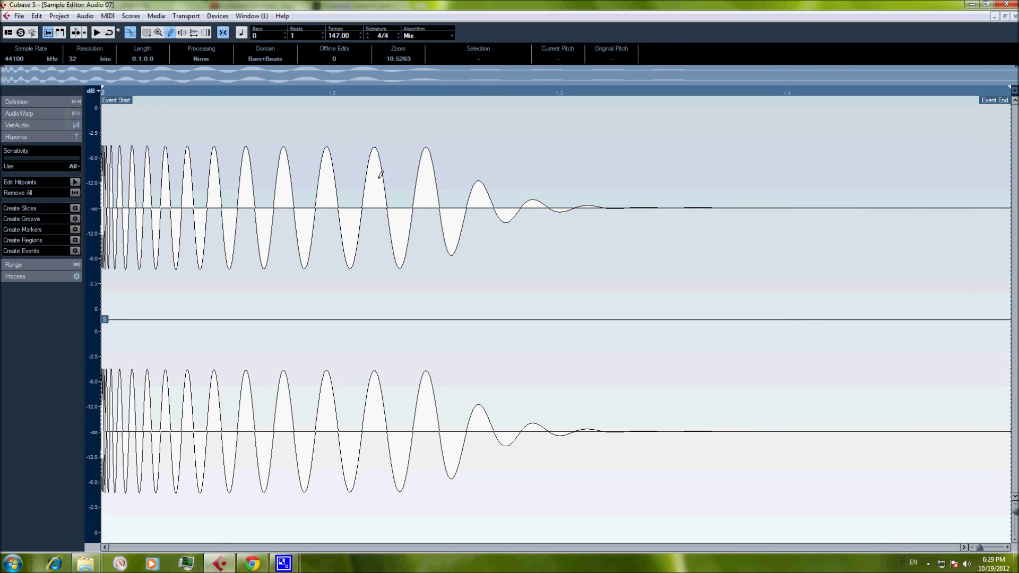
Normalize the entire kick hit in the Sample Editor.
key("ctrl+a")
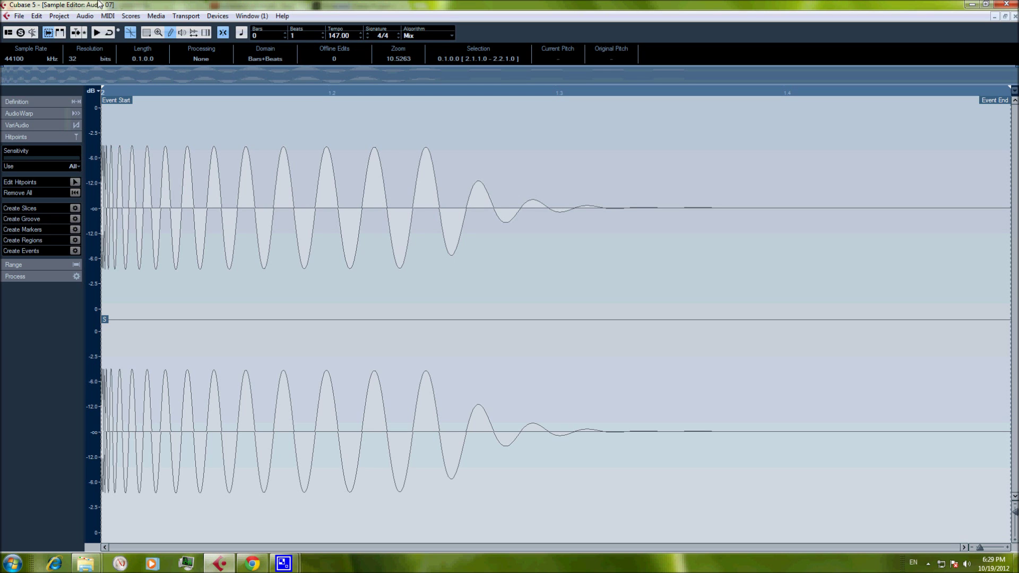
left_click(86, 16)
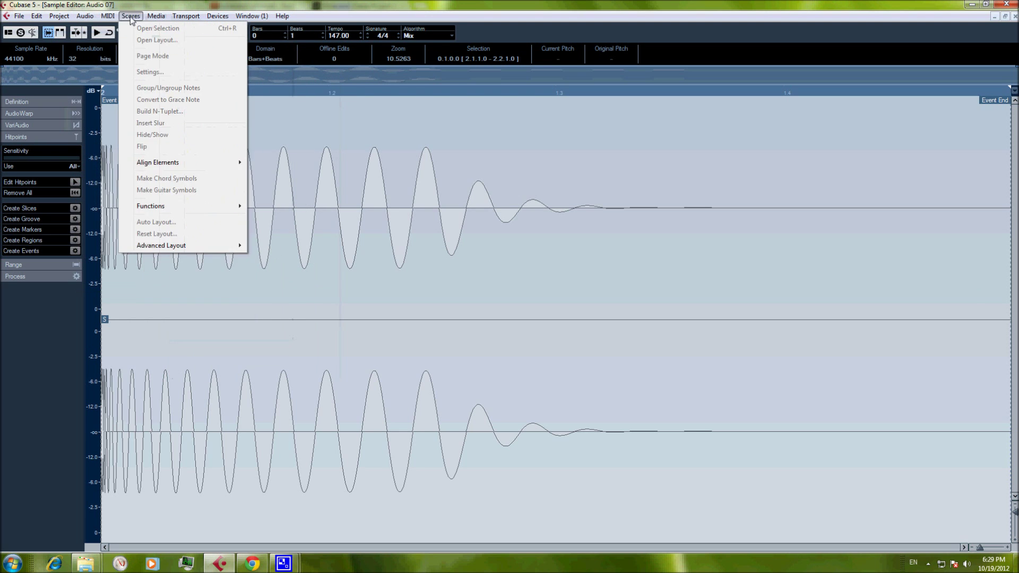
mouse_move(101, 28)
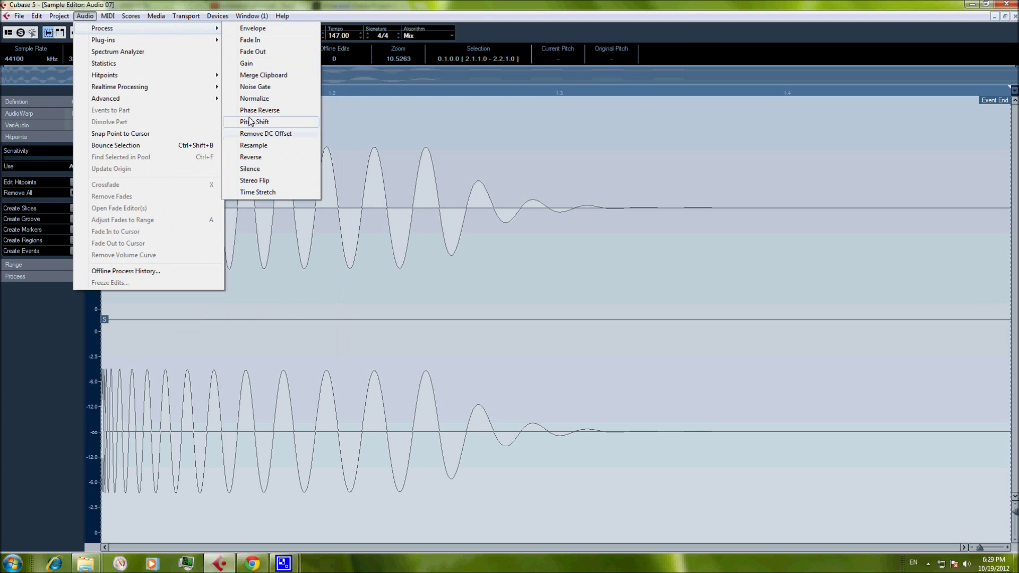
left_click(249, 101)
left_click(444, 295)
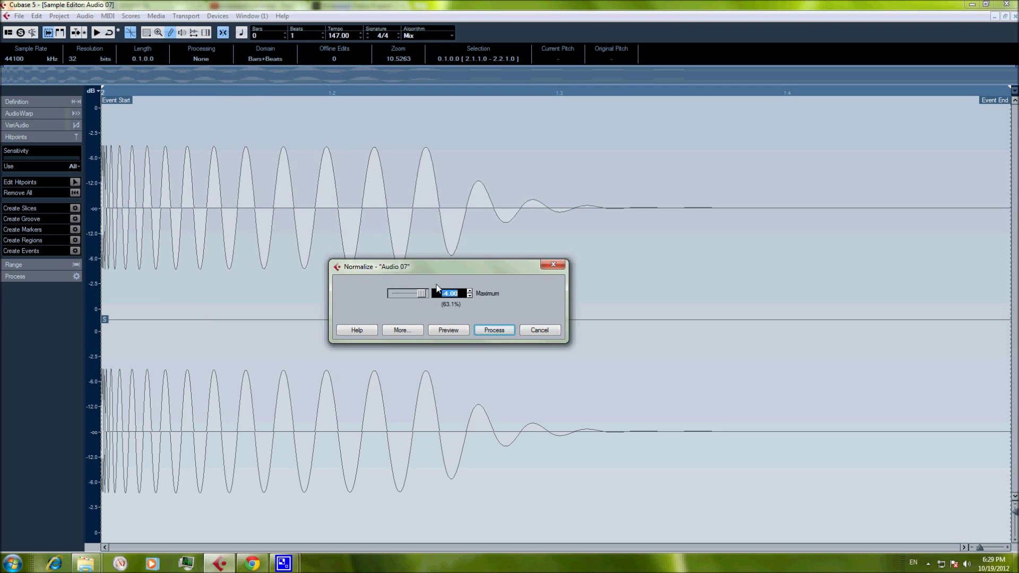
left_click(493, 329)
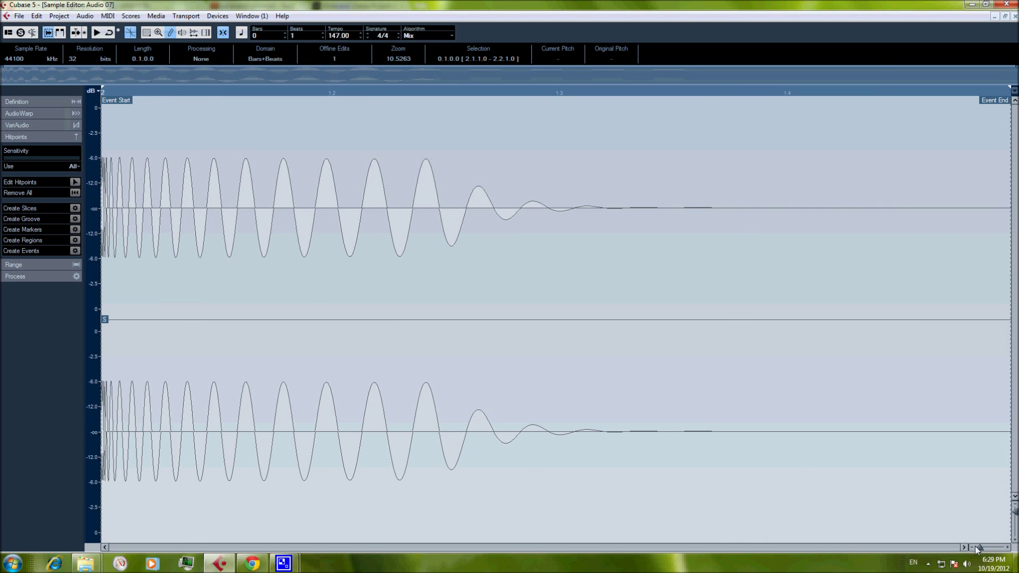
Zoom in and range-select the quiet sliver before the kick's first transient.
left_click_drag(975, 547, 980, 547)
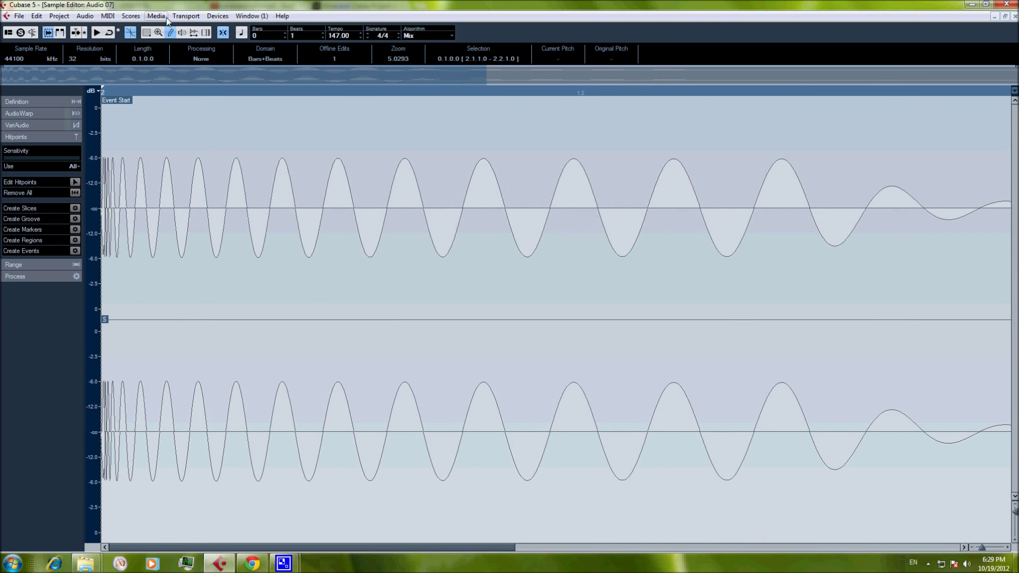
left_click(146, 33)
left_click(159, 224)
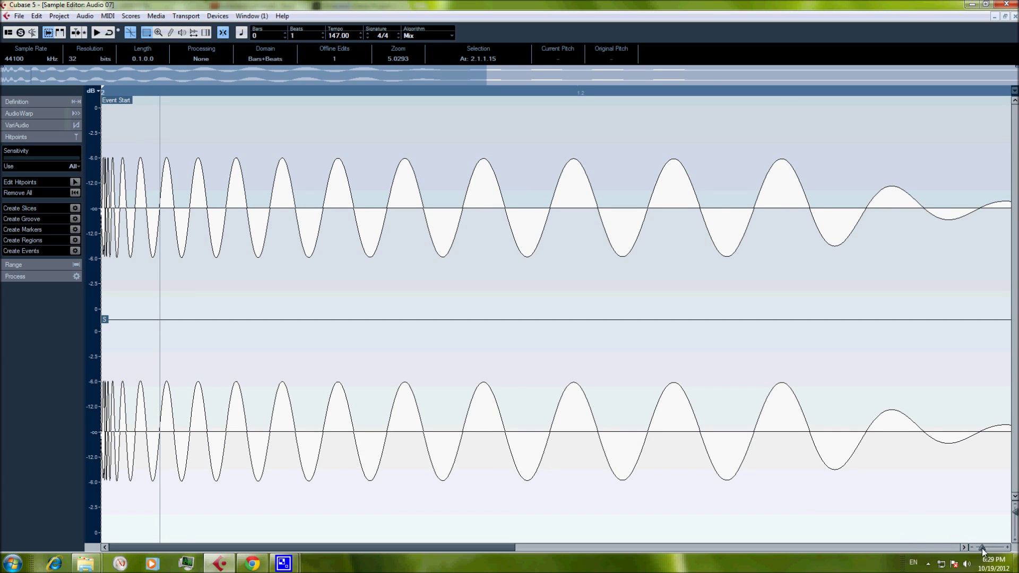
left_click_drag(983, 548, 989, 548)
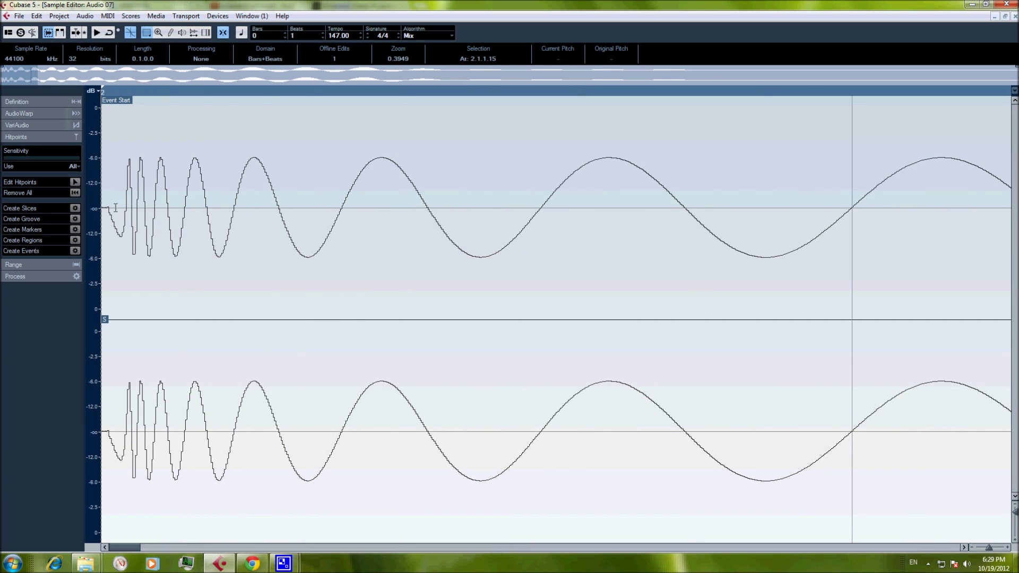
left_click_drag(126, 209, 101, 208)
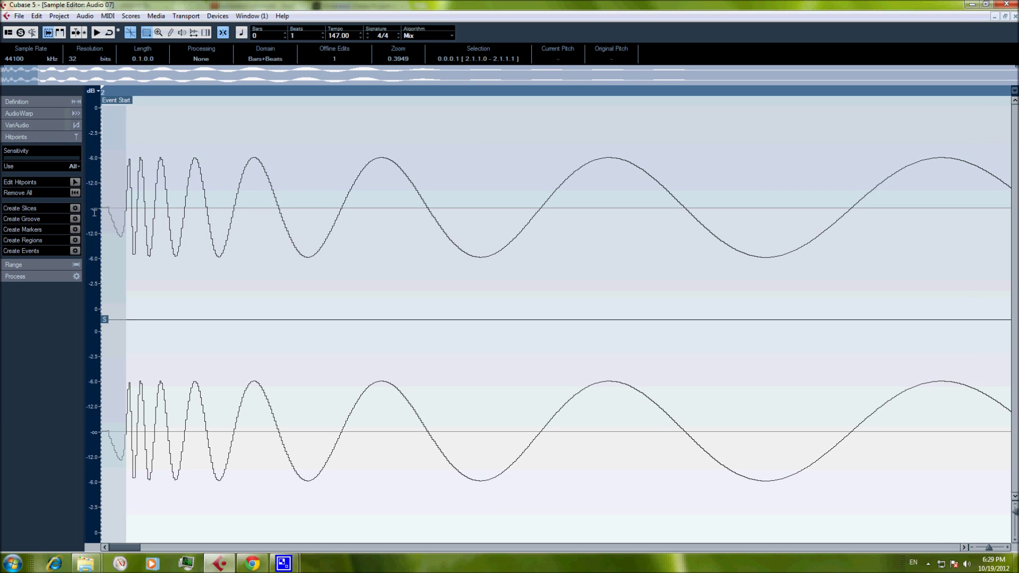
right_click(116, 226)
Trim the pre-transient sliver from the start of the Audio 07 kick waveform.
left_click(116, 225)
left_click(85, 16)
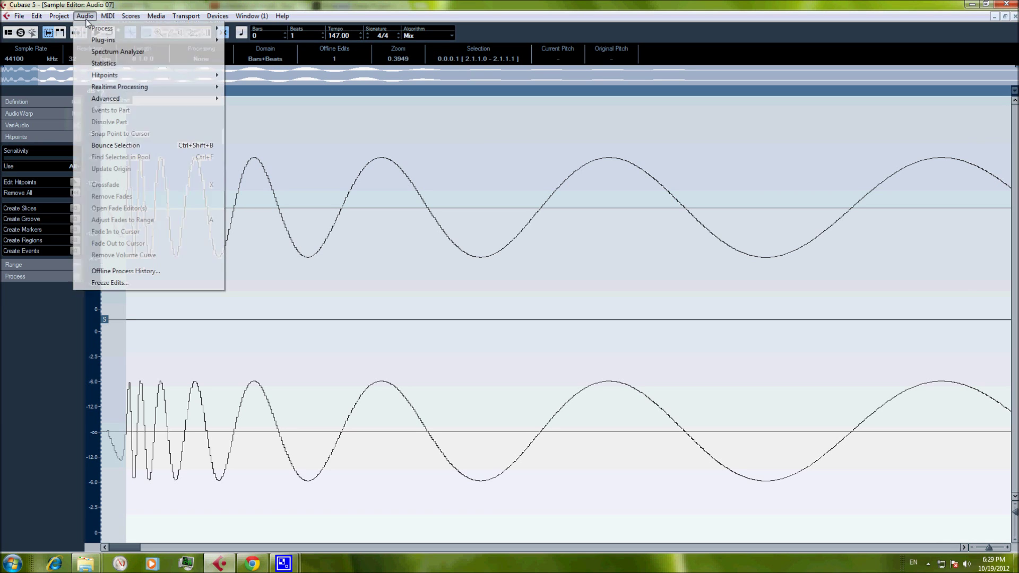
mouse_move(201, 31)
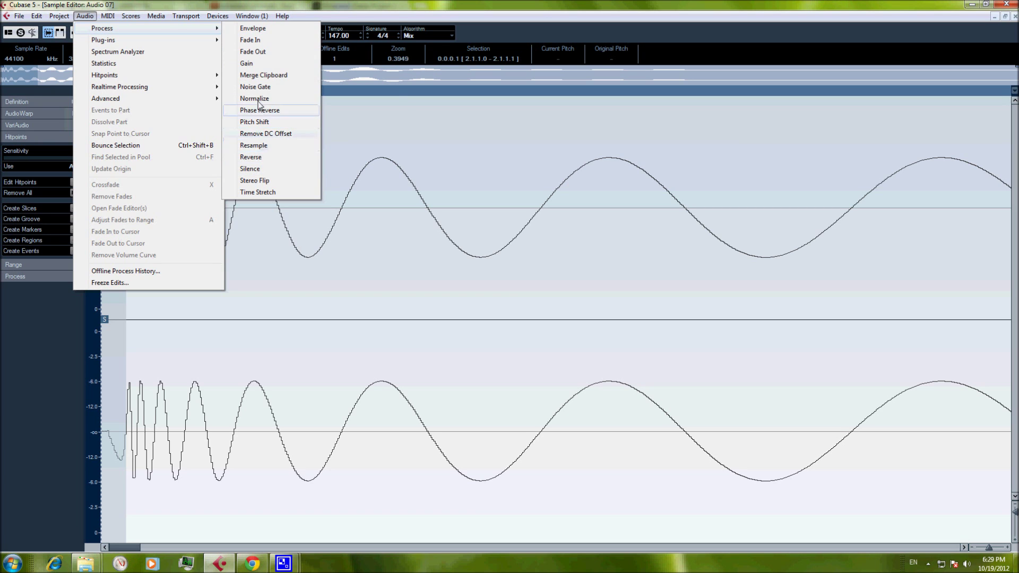
left_click(93, 5)
key("Delete")
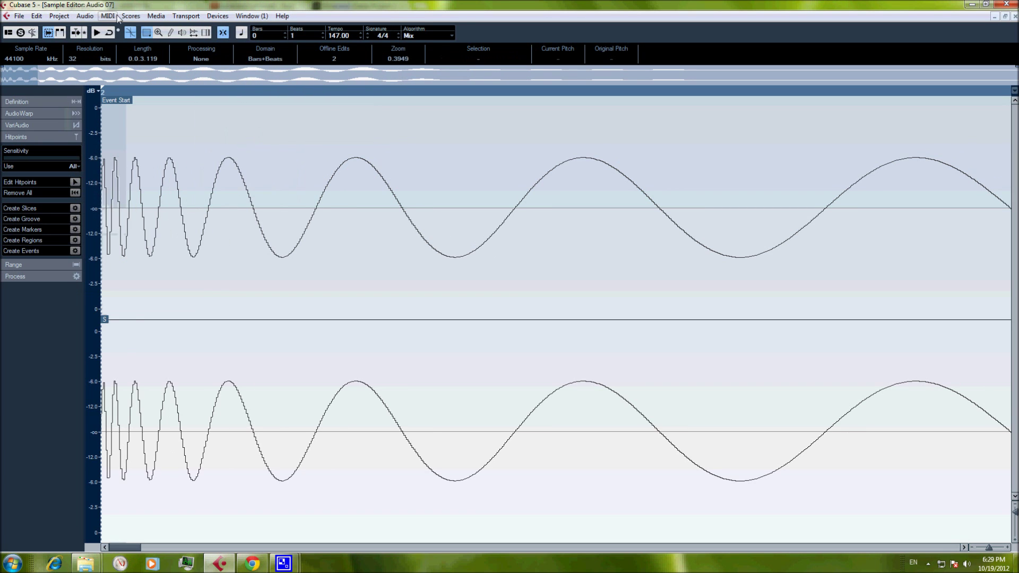
left_click(149, 169)
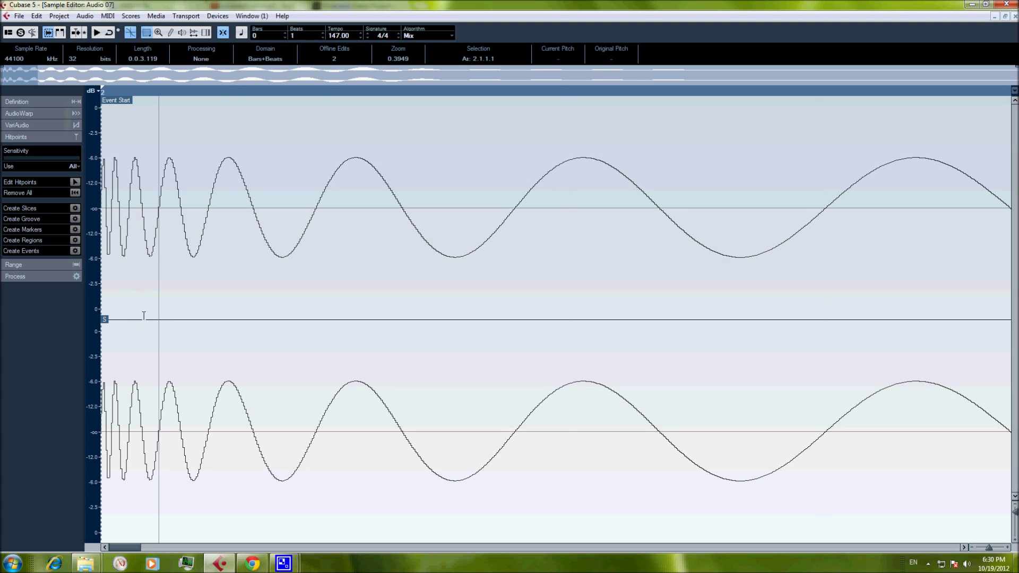
mouse_move(129, 314)
left_mouse_down()
mouse_move(101, 313)
mouse_move(142, 319)
mouse_move(113, 319)
mouse_move(124, 313)
left_mouse_up()
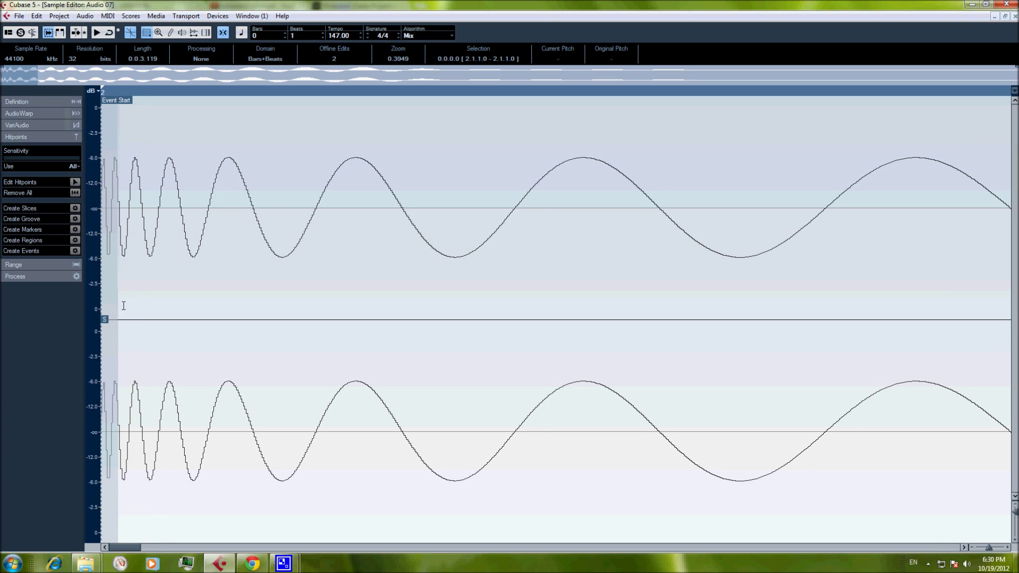
key("ctrl+z")
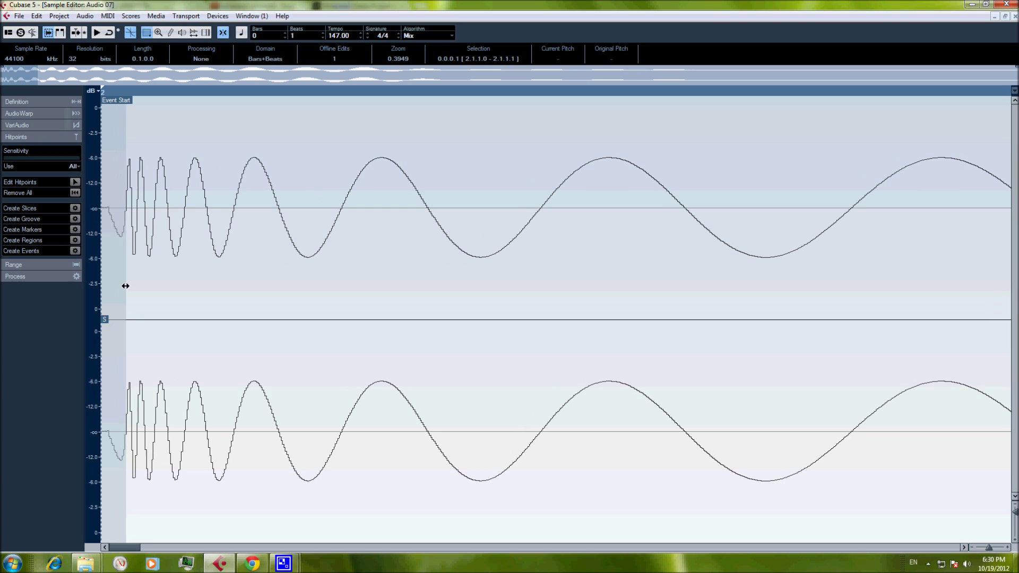
key("Delete")
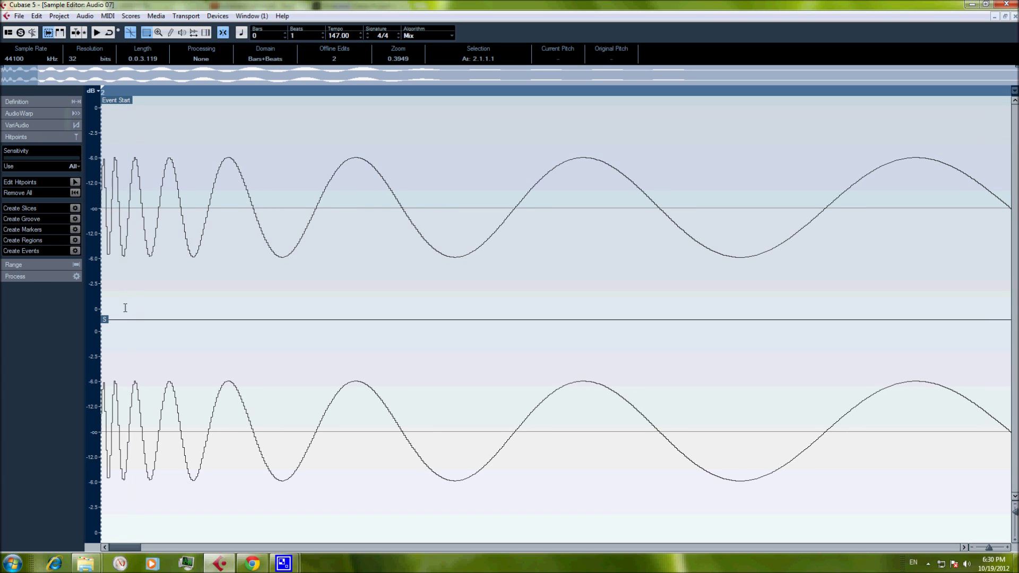
left_click_drag(128, 305, 110, 300)
Normalize the kick to a -4.00 dB maximum, close the Sample Editor, and start playback.
left_click(85, 16)
mouse_move(163, 30)
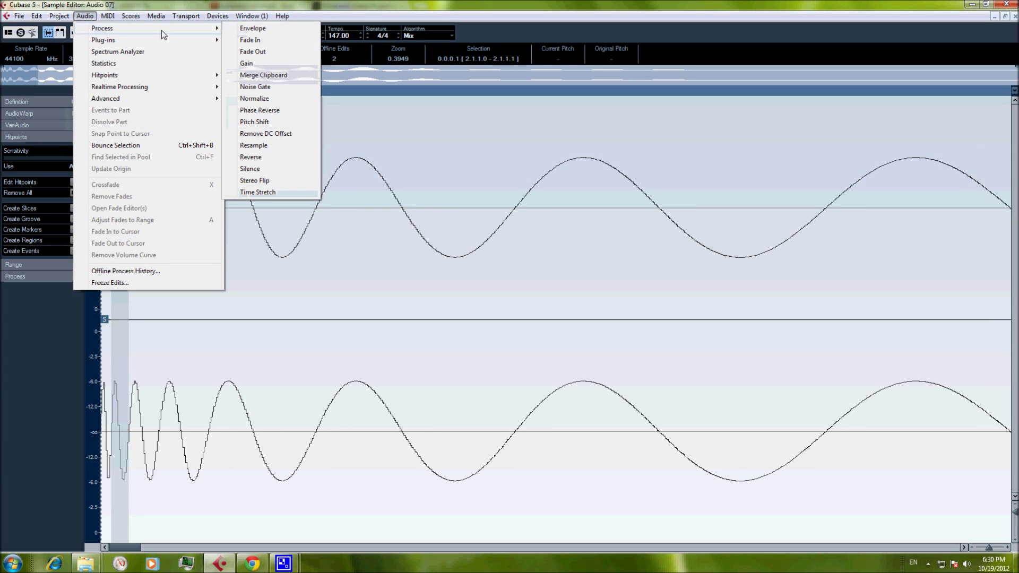
left_click(254, 99)
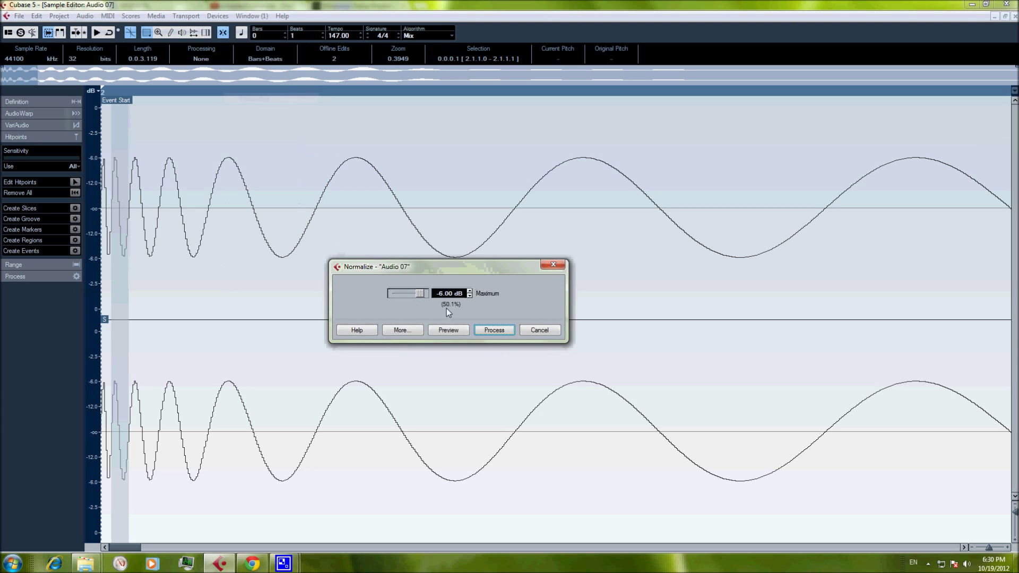
key("BackSpace")
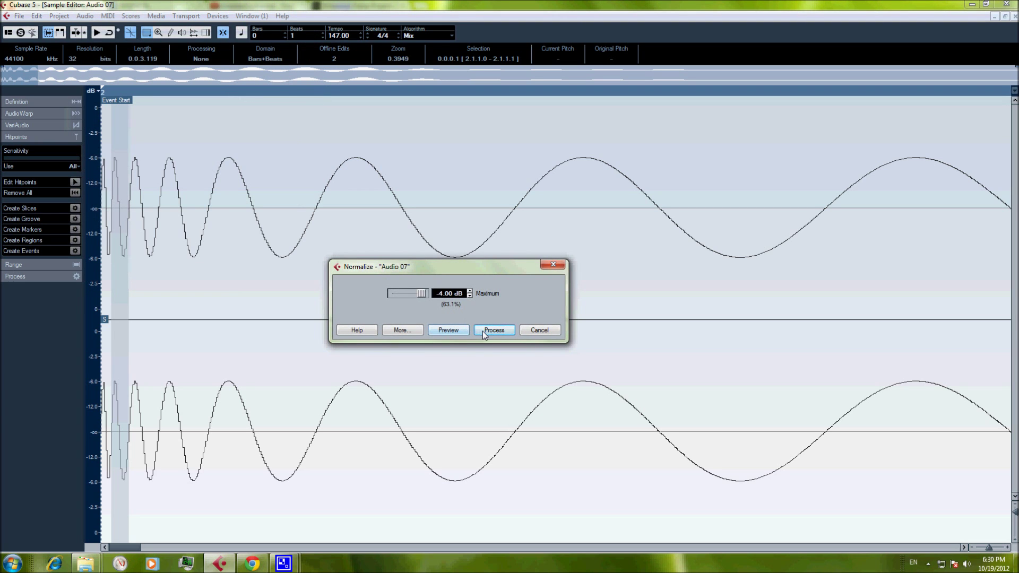
left_click(494, 330)
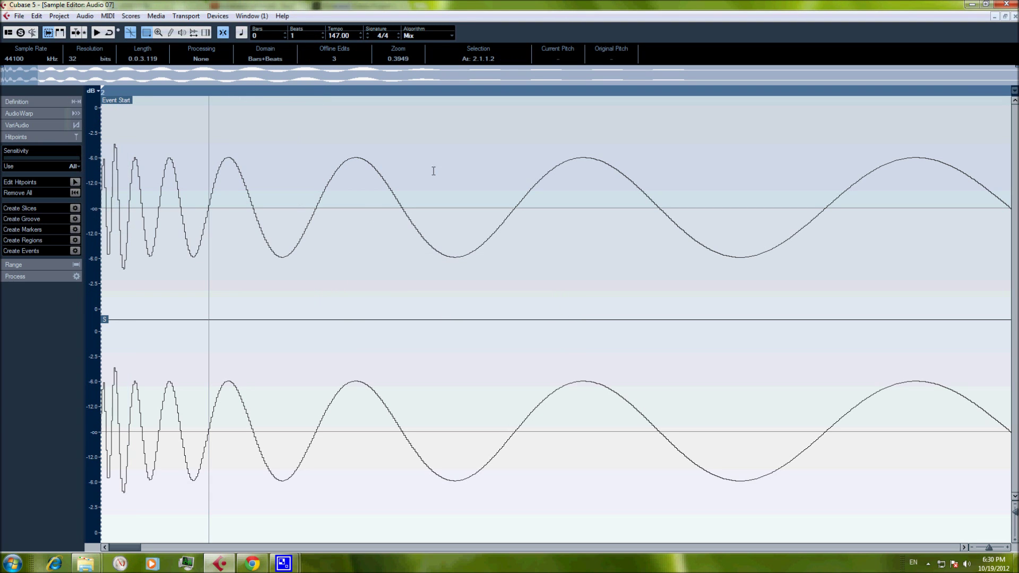
left_click(1015, 16)
key("space")
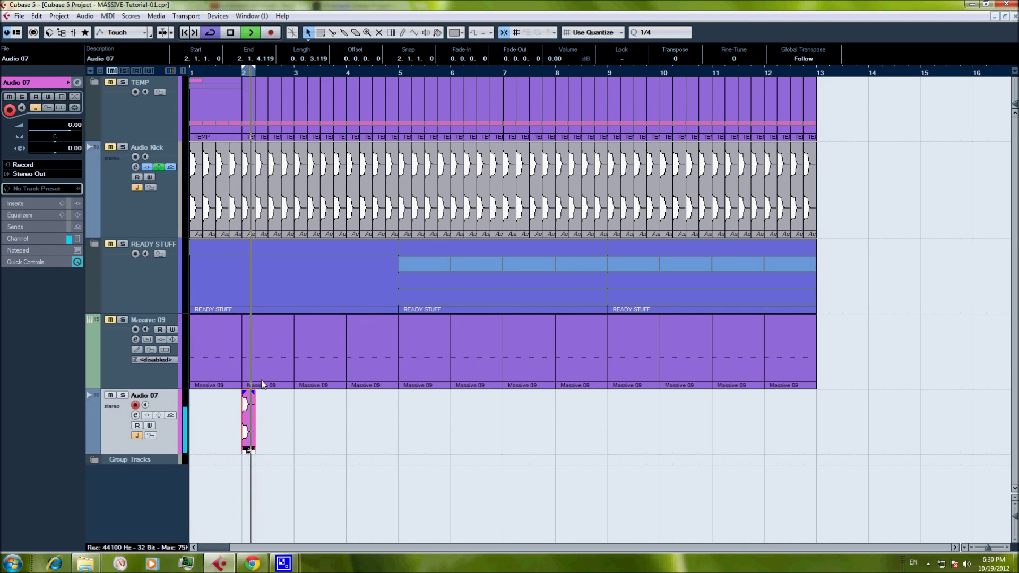
Repeat the kick event to bar 3 for four hits, audition it, and expand Audio 07's Inserts.
key("space")
left_click_drag(253, 449, 296, 428)
key("space")
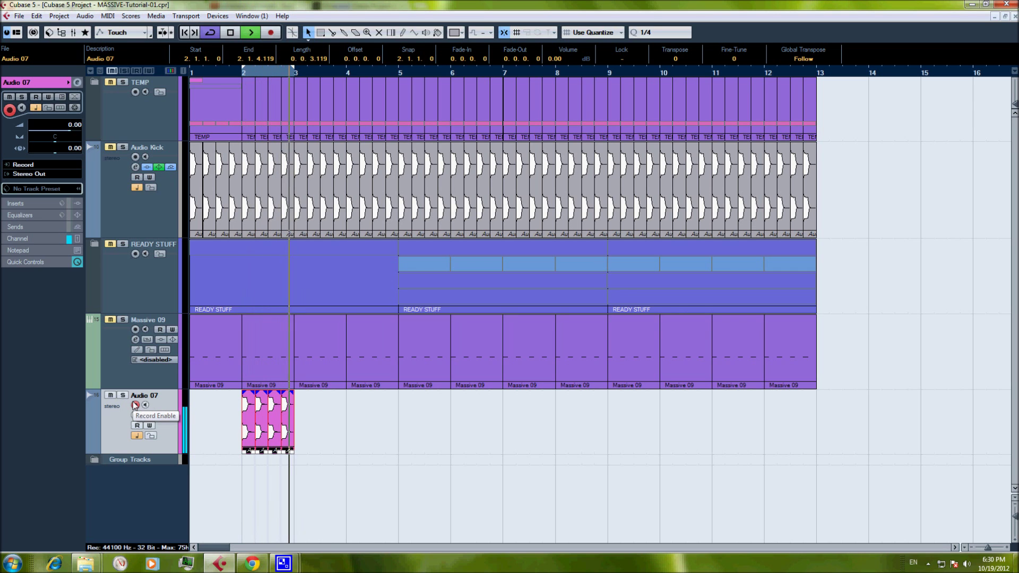
key("space")
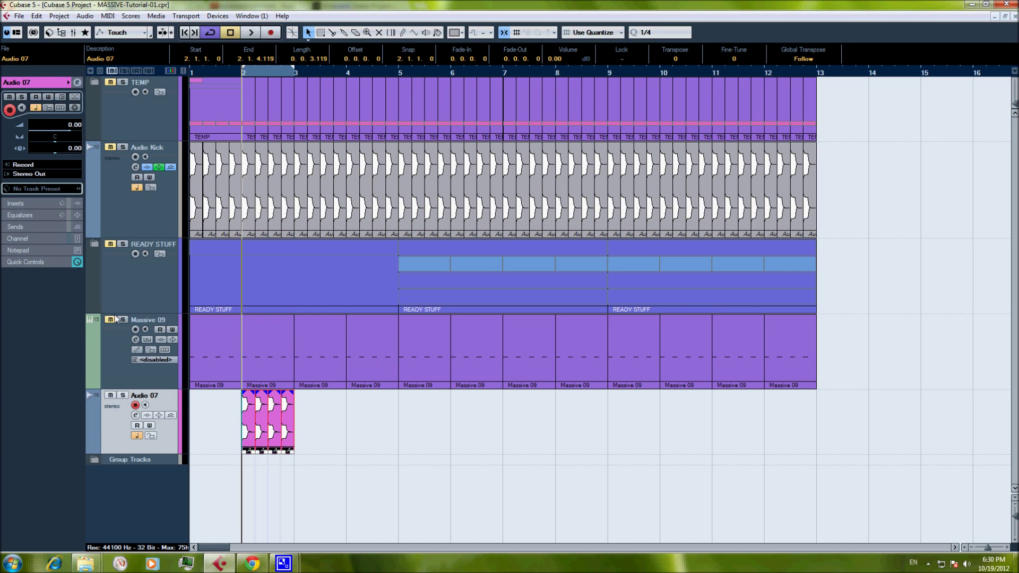
left_click(17, 204)
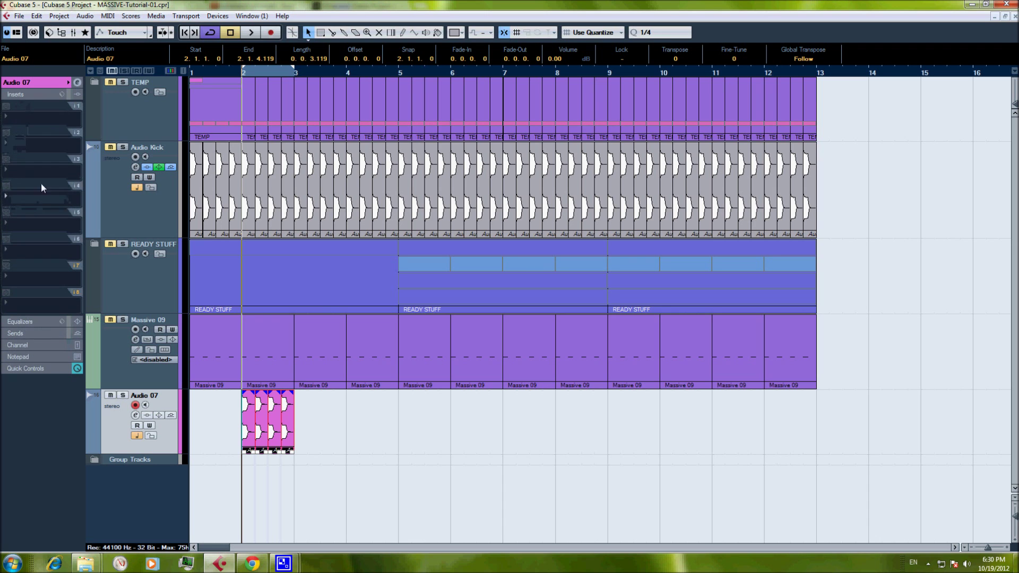
Load StudioEQ into insert slot 1 with the Massive-Kick_Tut2 preset and audition it.
left_click(33, 119)
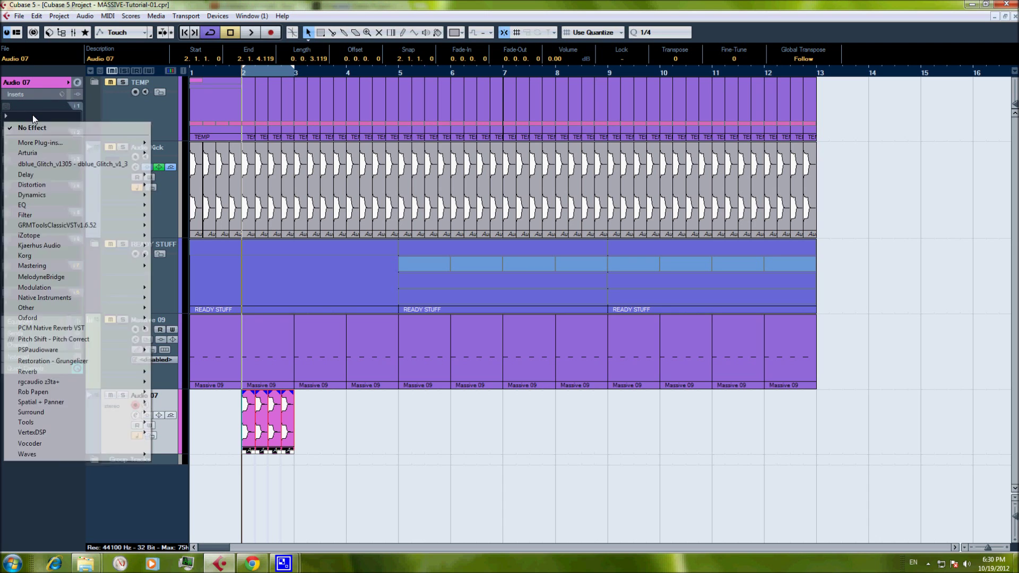
mouse_move(35, 143)
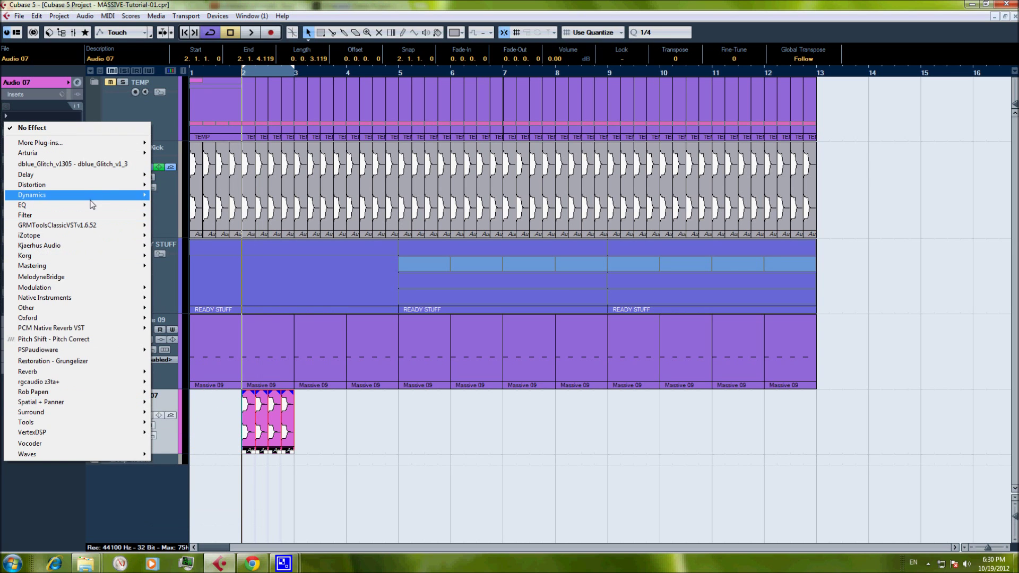
mouse_move(95, 206)
left_click(181, 242)
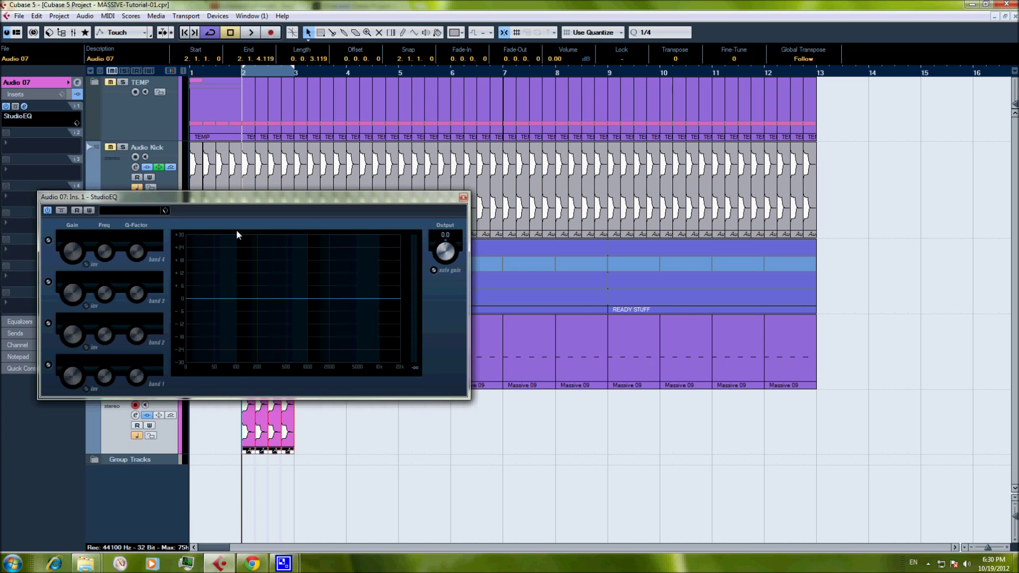
left_click(128, 210)
left_click(159, 346)
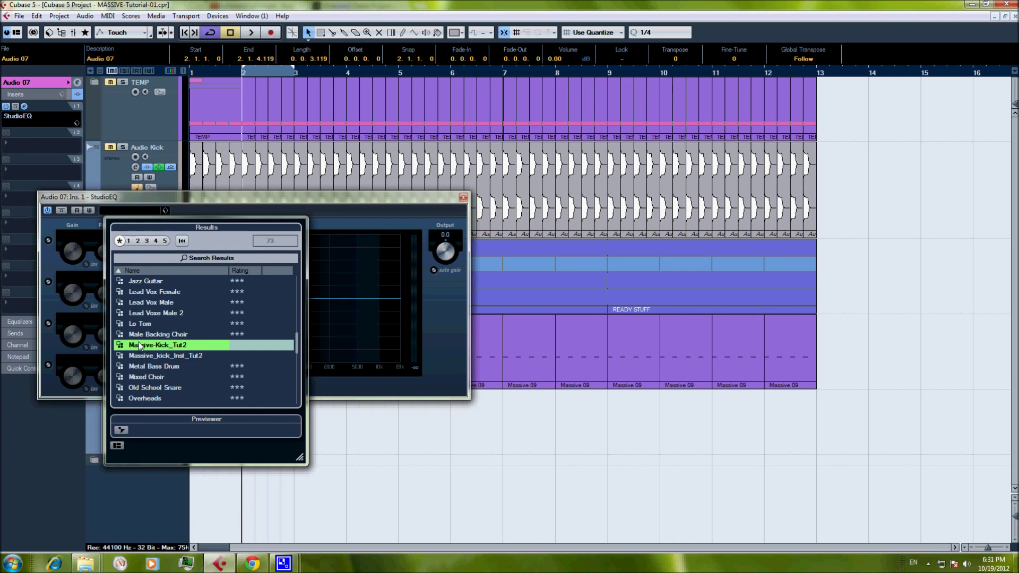
double_click(138, 344)
key("space")
left_click(463, 197)
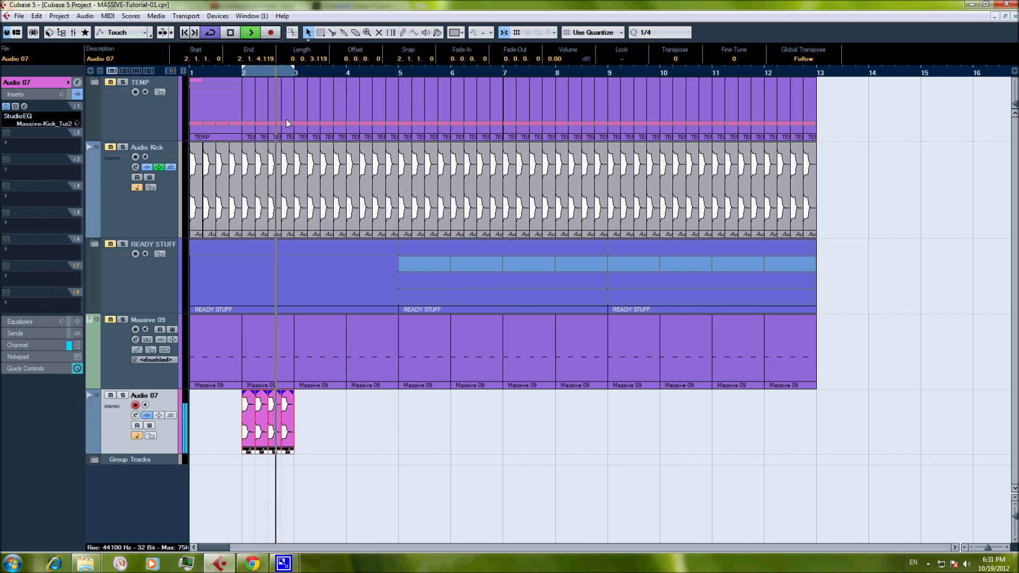
Apply the Massive_Kick_Tut2 EQ preset in Audio 07's channel settings, then close the window.
left_click(42, 82)
key("space")
left_click(76, 83)
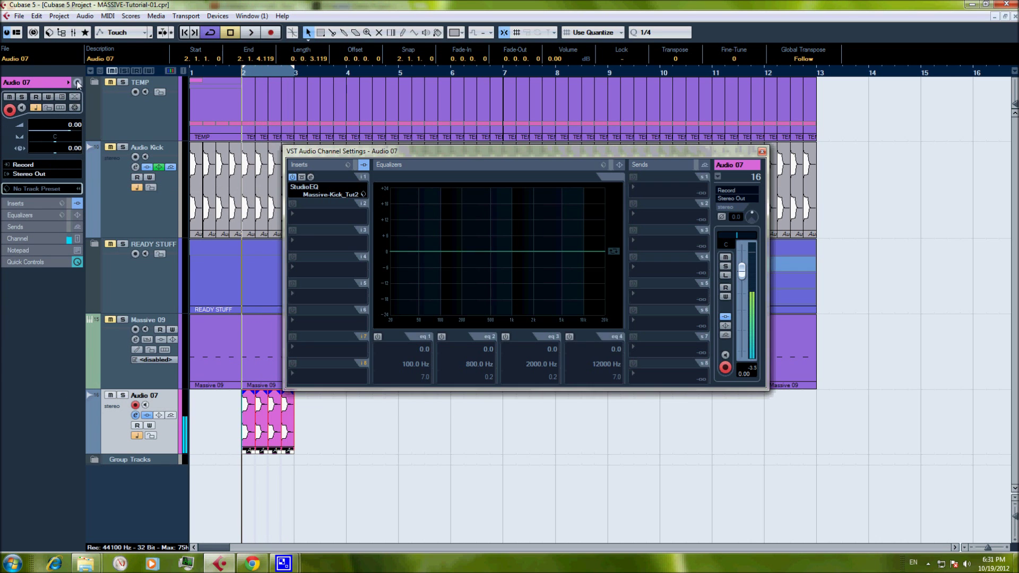
left_click(603, 165)
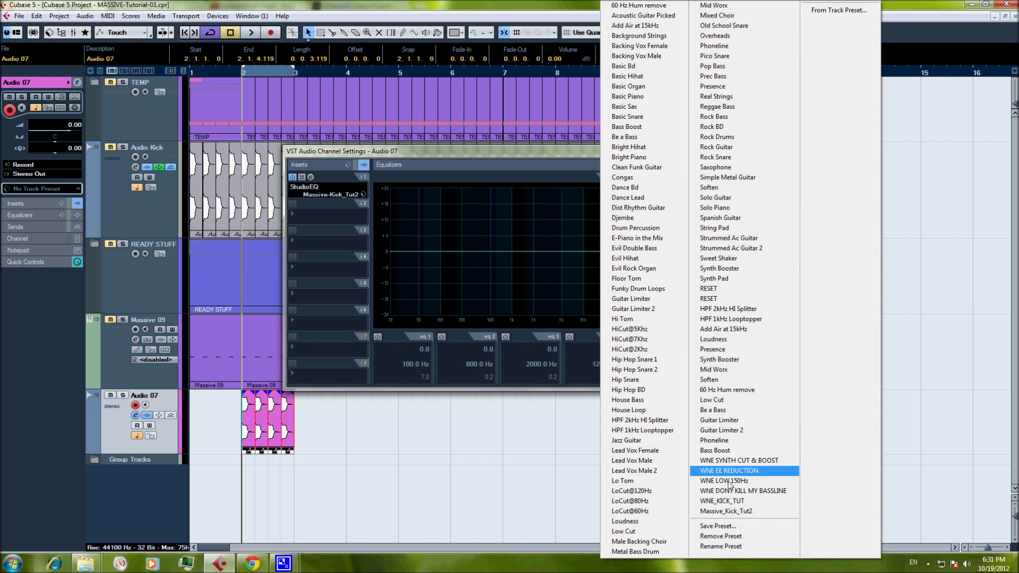
left_click(749, 511)
key("space")
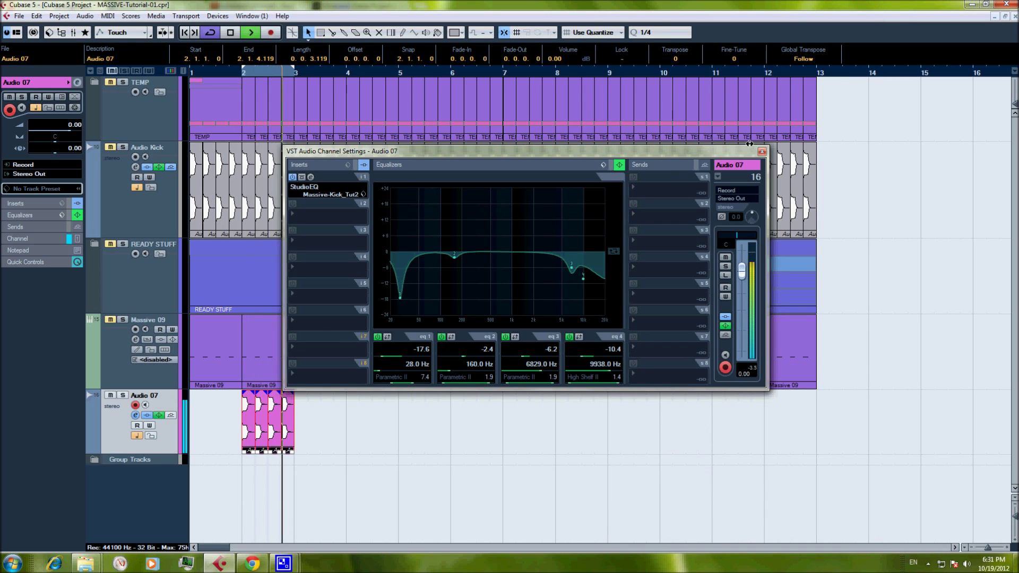
key("Escape")
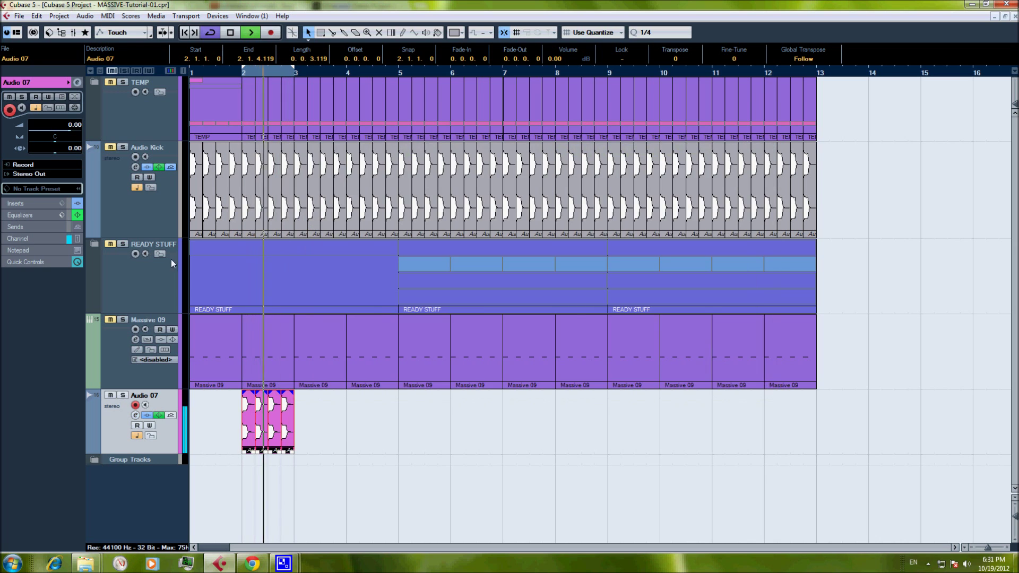
Select the Audio 07 kick events and duplicate them with Ctrl+D until they reach bar 13.
left_click(22, 203)
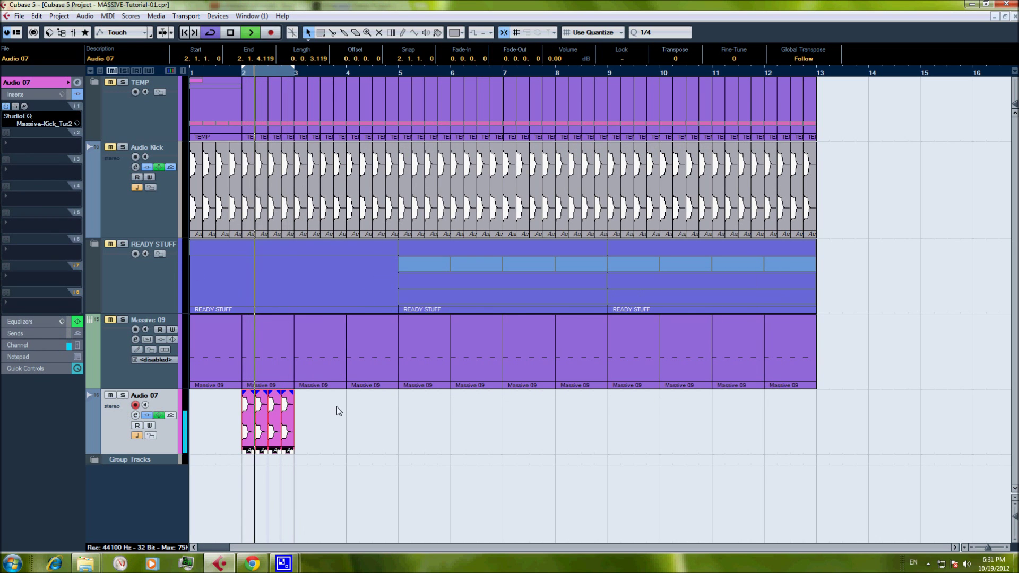
key("space")
left_click_drag(345, 429, 191, 428)
left_click_drag(313, 446, 212, 420)
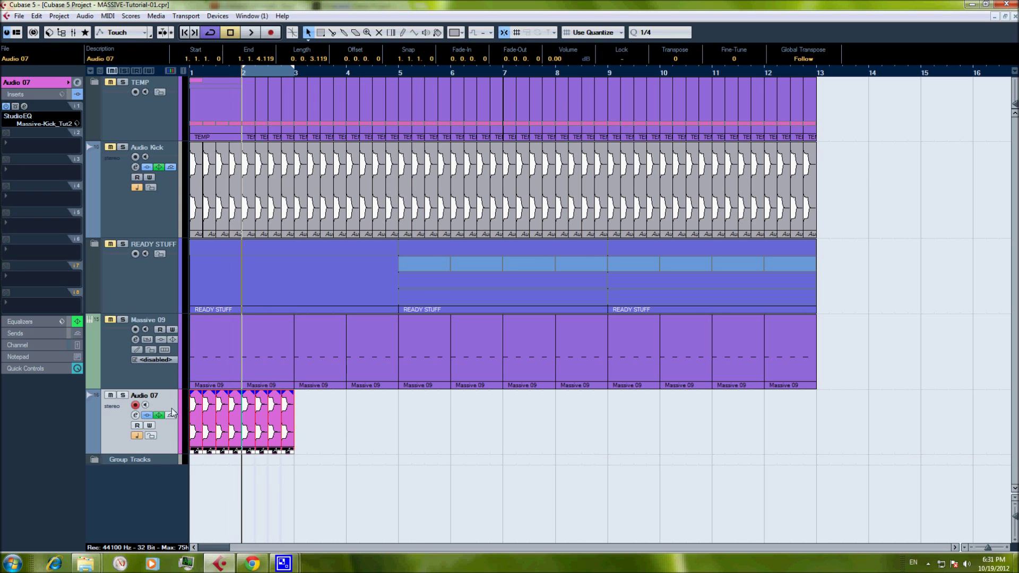
key("ctrl+d")
key("ctrl+d")
key("ctrl+d")
key("ctrl+d")
key("space")
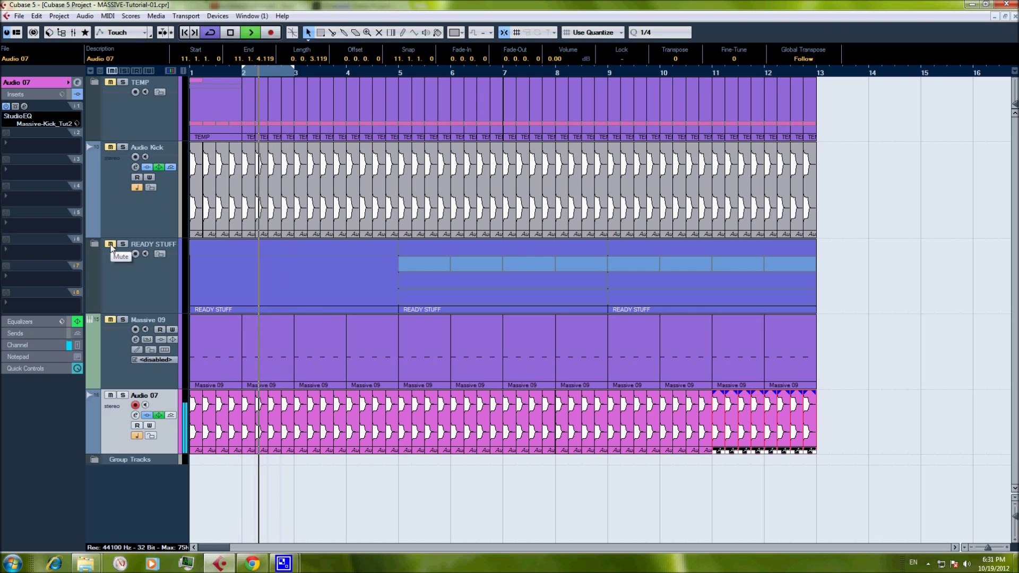
key("KP_Divide")
left_click(146, 212)
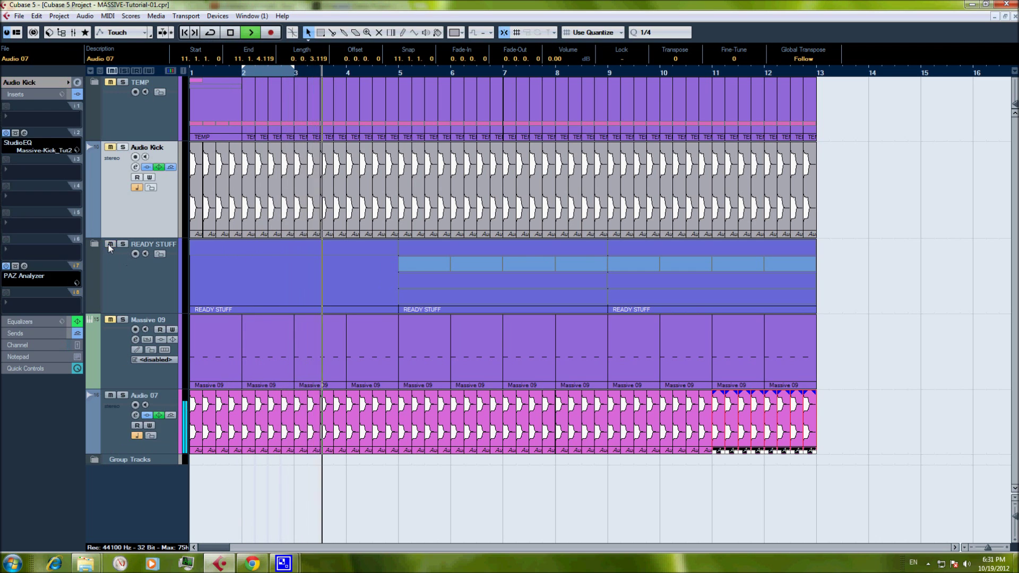
left_click(272, 478)
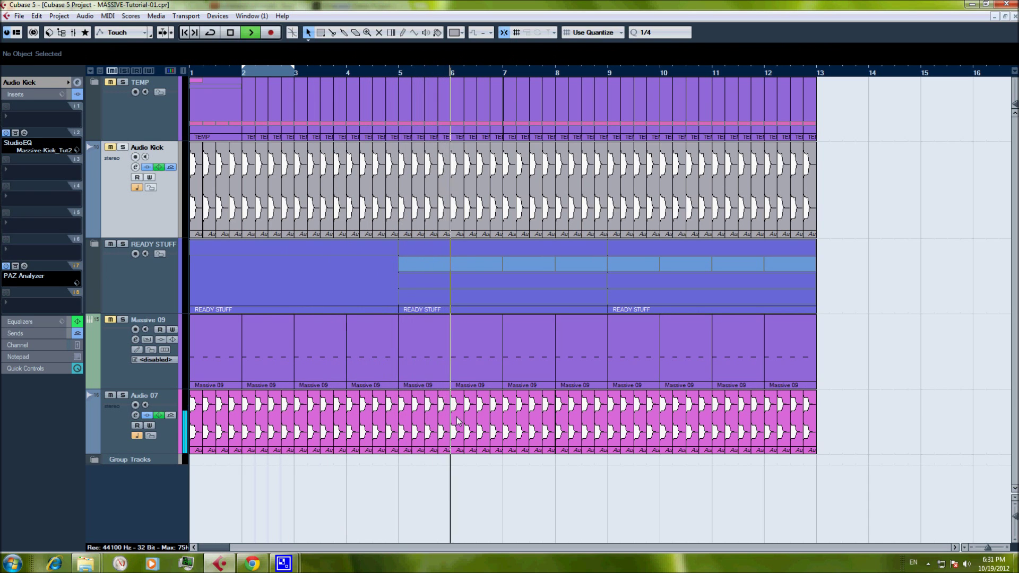
left_click_drag(838, 499, 241, 436)
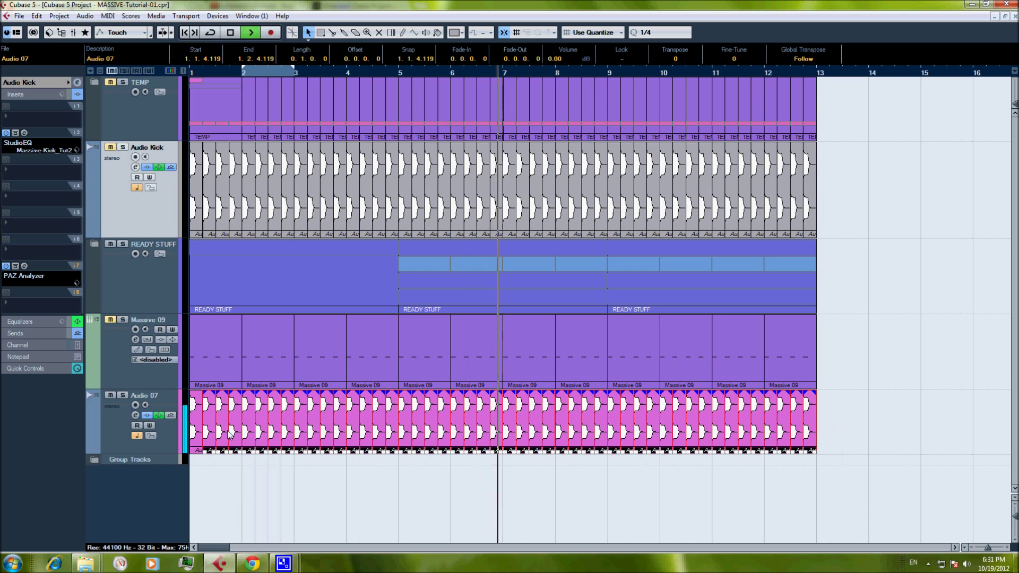
left_click(433, 475)
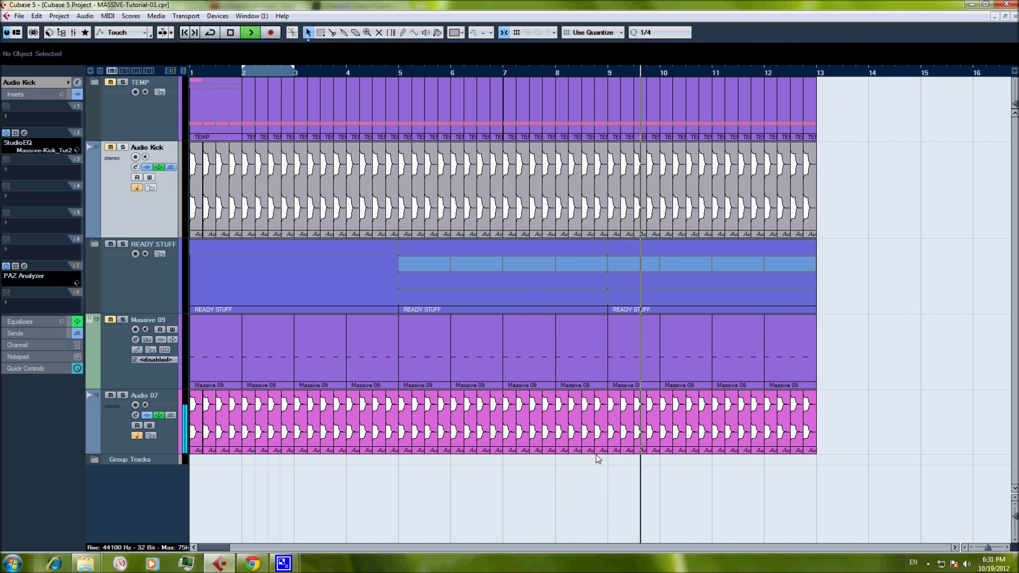
key("space")
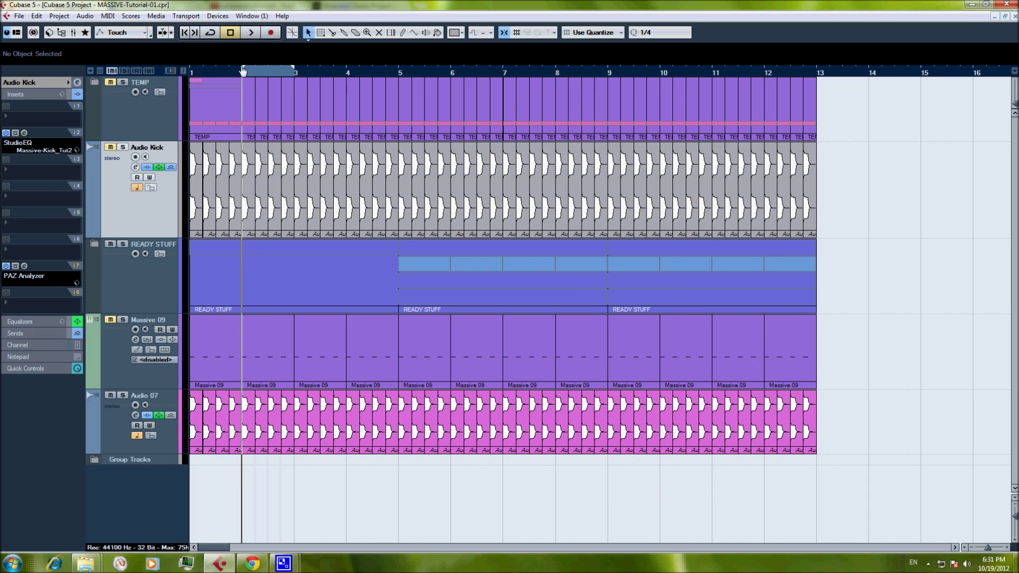
Move the left locator to bar 1 and the right locator to bar 13.
left_click_drag(244, 71, 161, 64)
left_click_drag(289, 73, 816, 119)
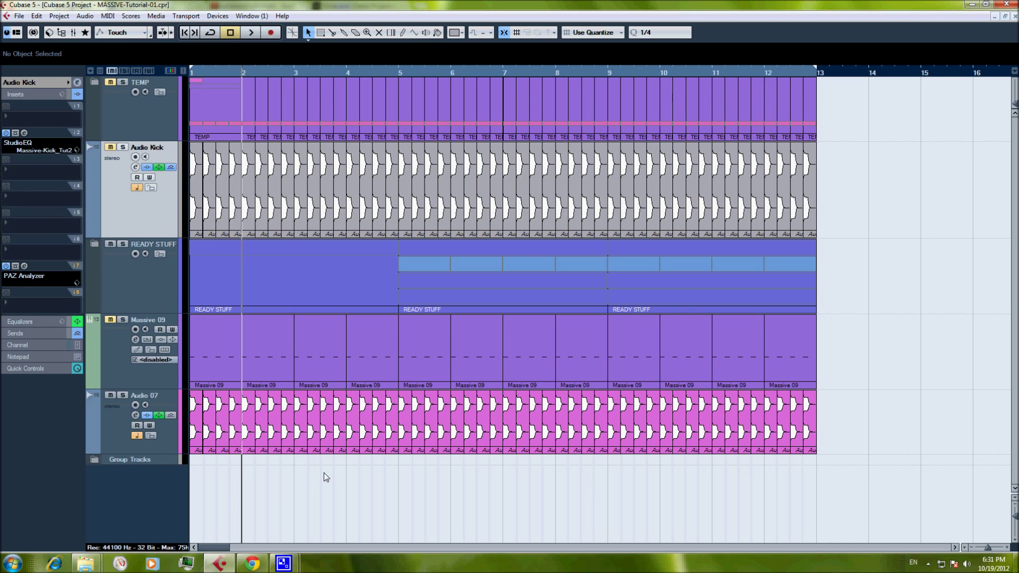